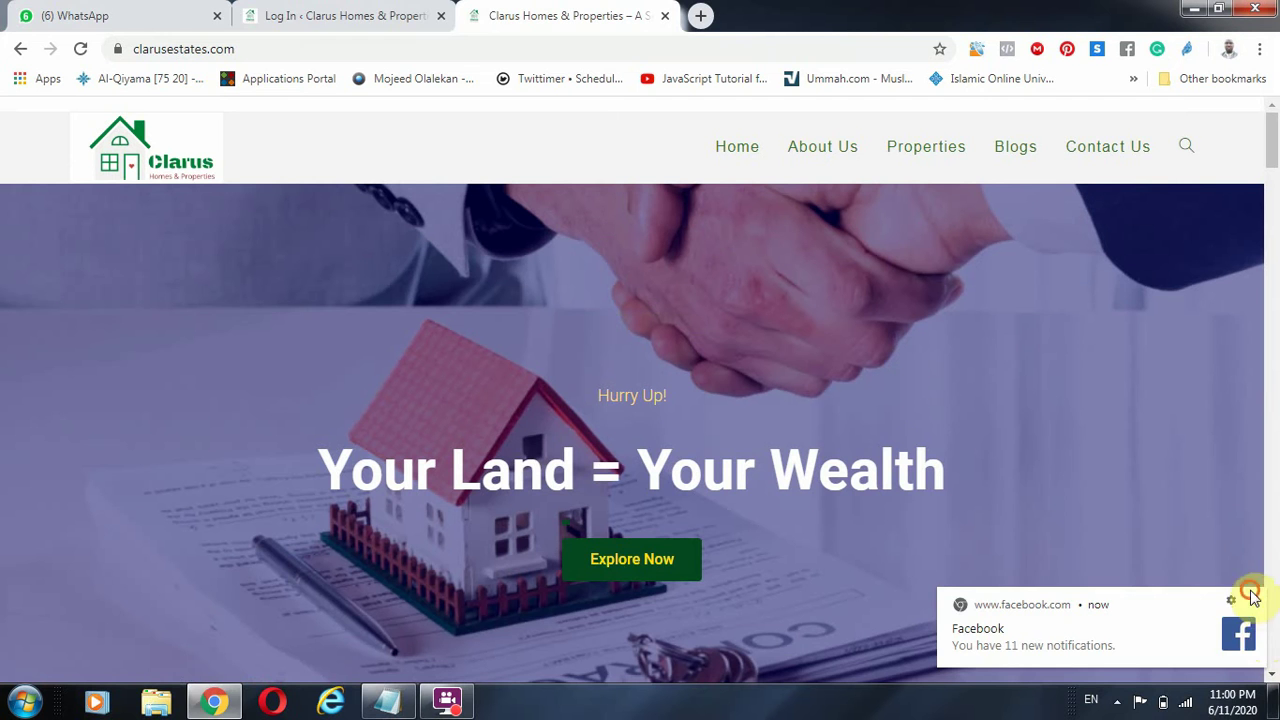
# Switch to Notepad and add blank lines below the Clarusestates heading to make room above the WhatsApp link.
pyautogui.click(1253, 600)
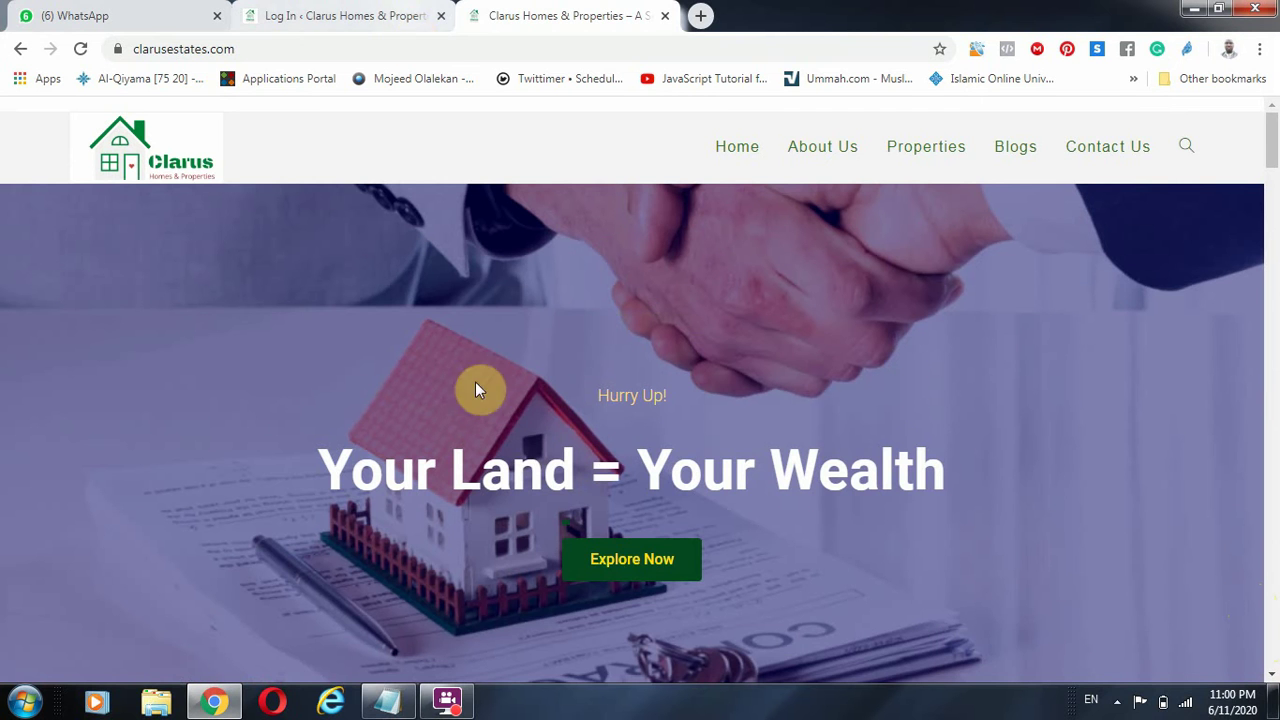
pyautogui.click(388, 700)
pyautogui.click(463, 411)
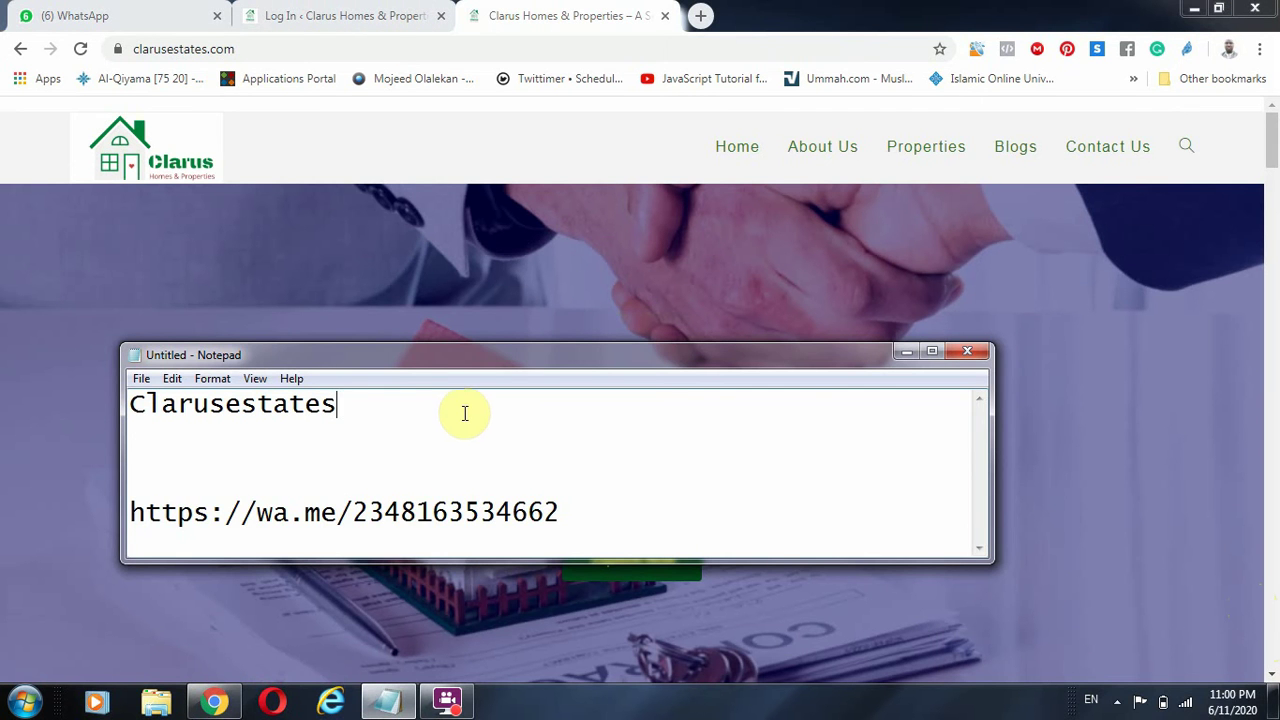
pyautogui.press('Return')
pyautogui.press('Return')
pyautogui.press('Return')
pyautogui.press('Return')
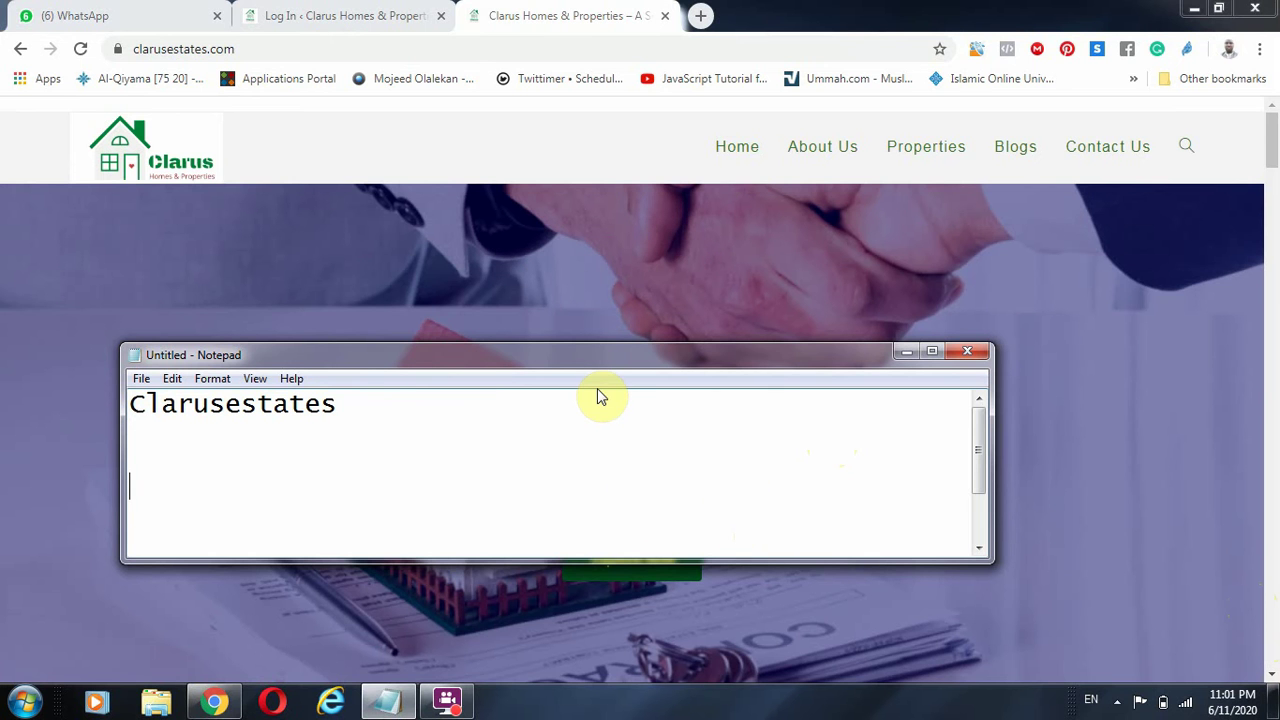
pyautogui.write('C')
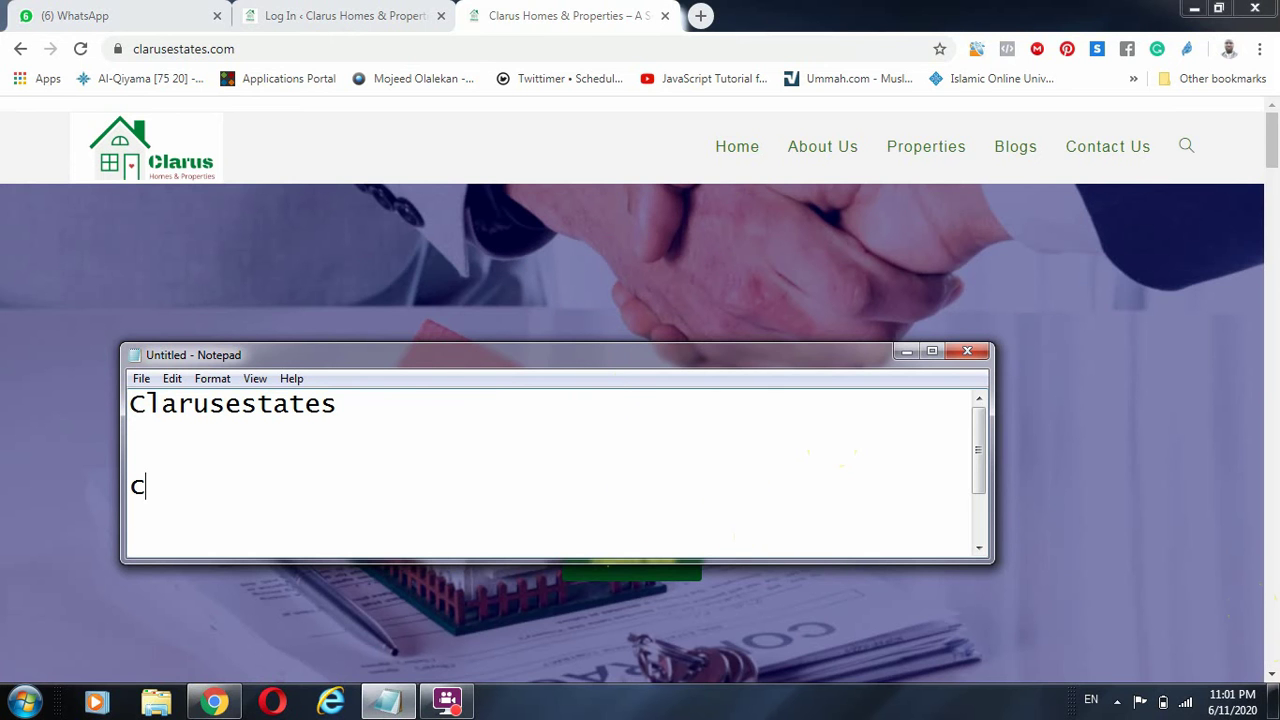
# Switch to the browser's WordPress login page and load clarusestates.com/wp-admin.
pyautogui.click(352, 12)
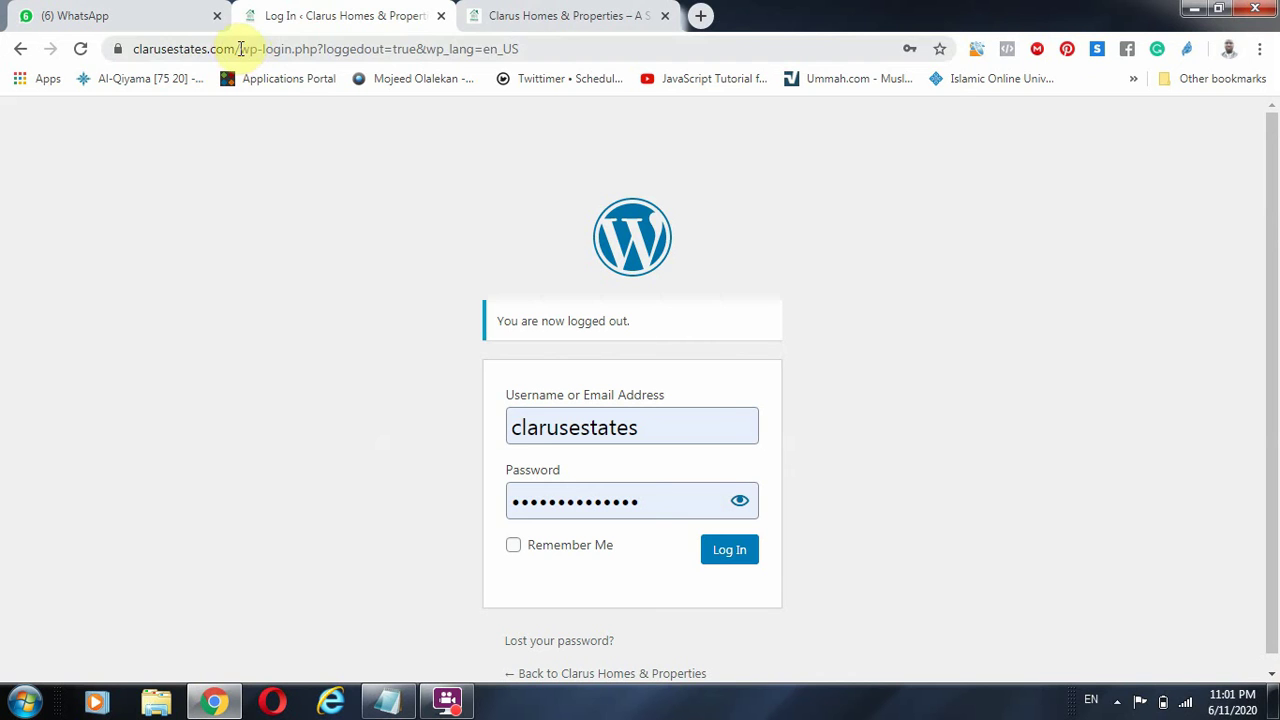
pyautogui.moveTo(240, 48); pyautogui.dragTo(851, 94)
pyautogui.write('w')
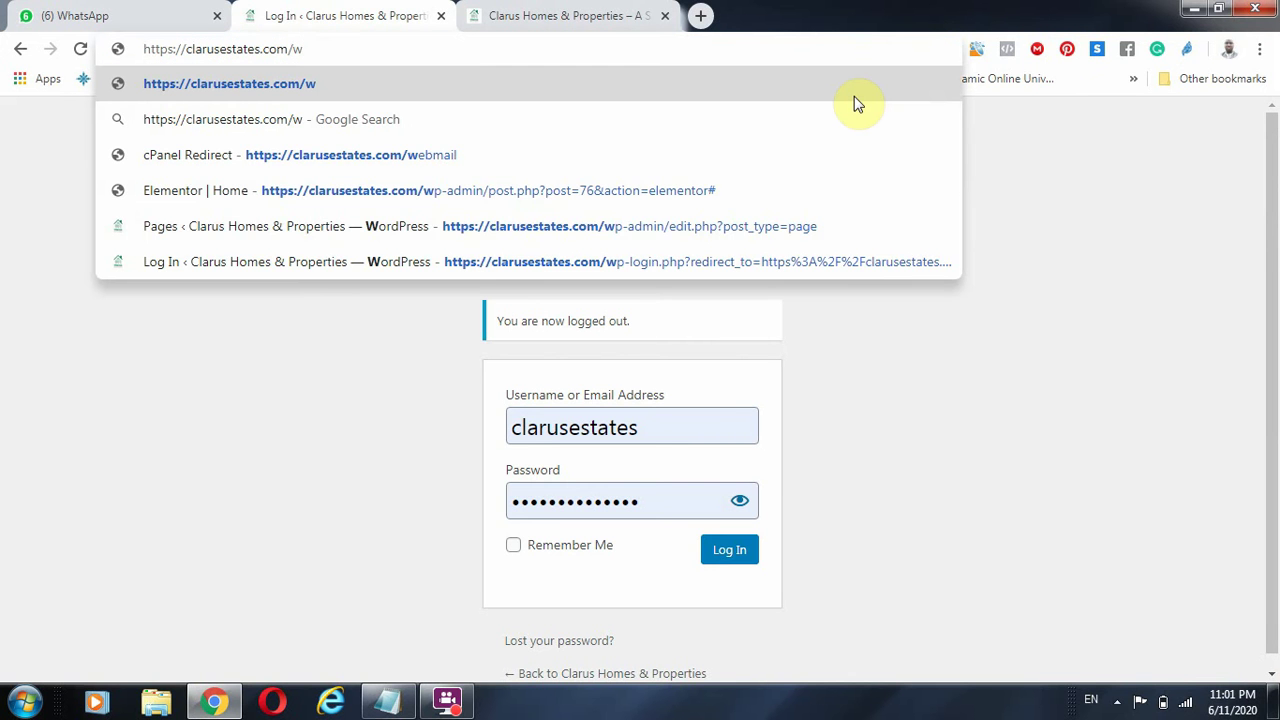
pyautogui.write('p-admin')
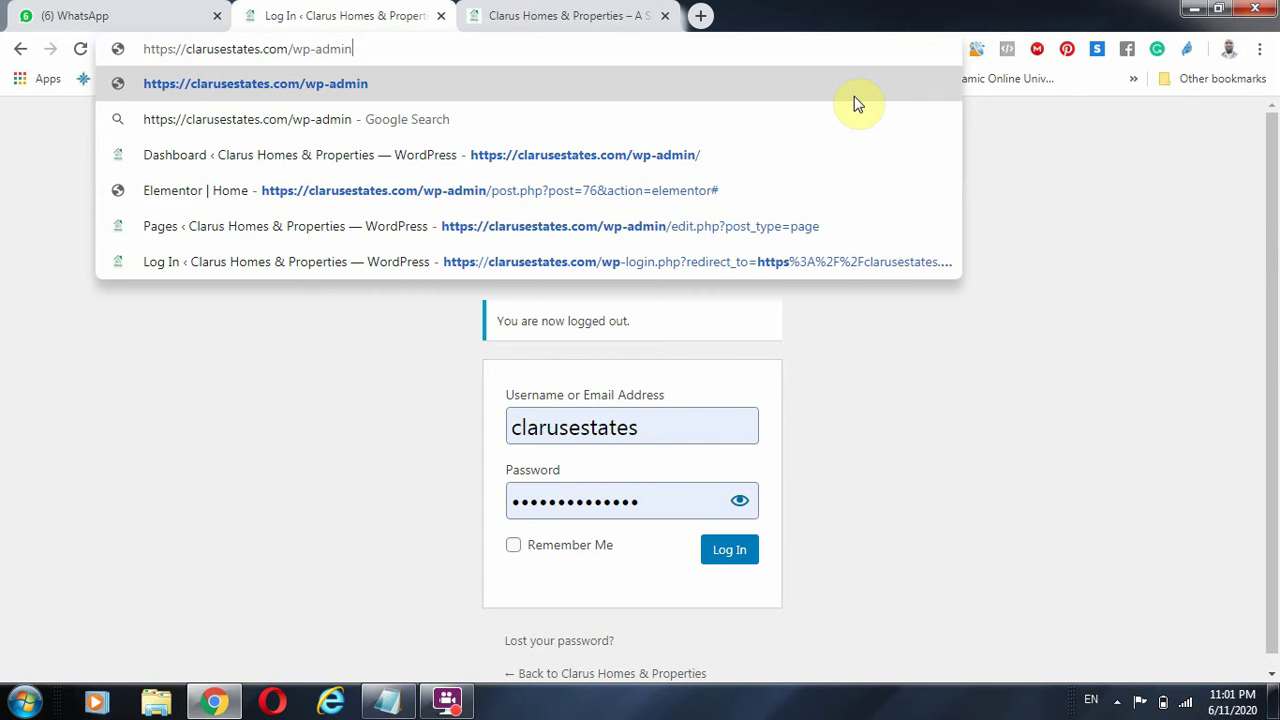
pyautogui.press('Return')
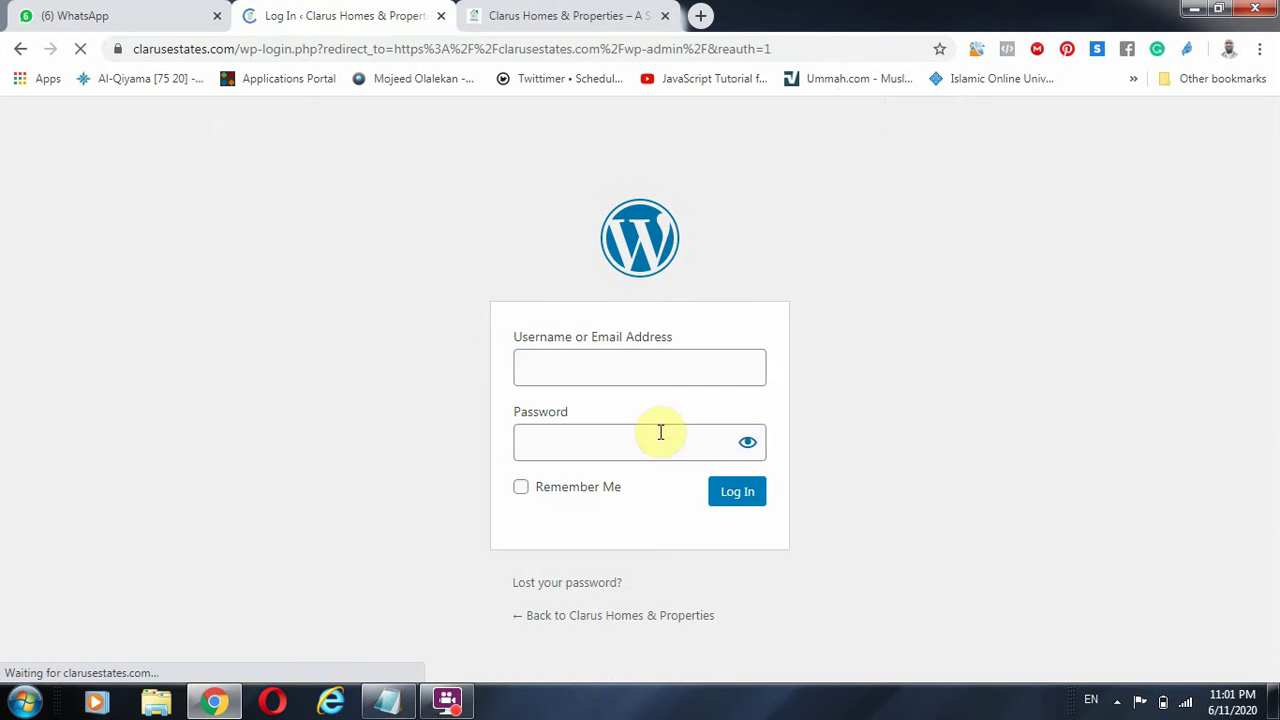
# Log in to the WordPress site with the saved username and password.
pyautogui.click(615, 370)
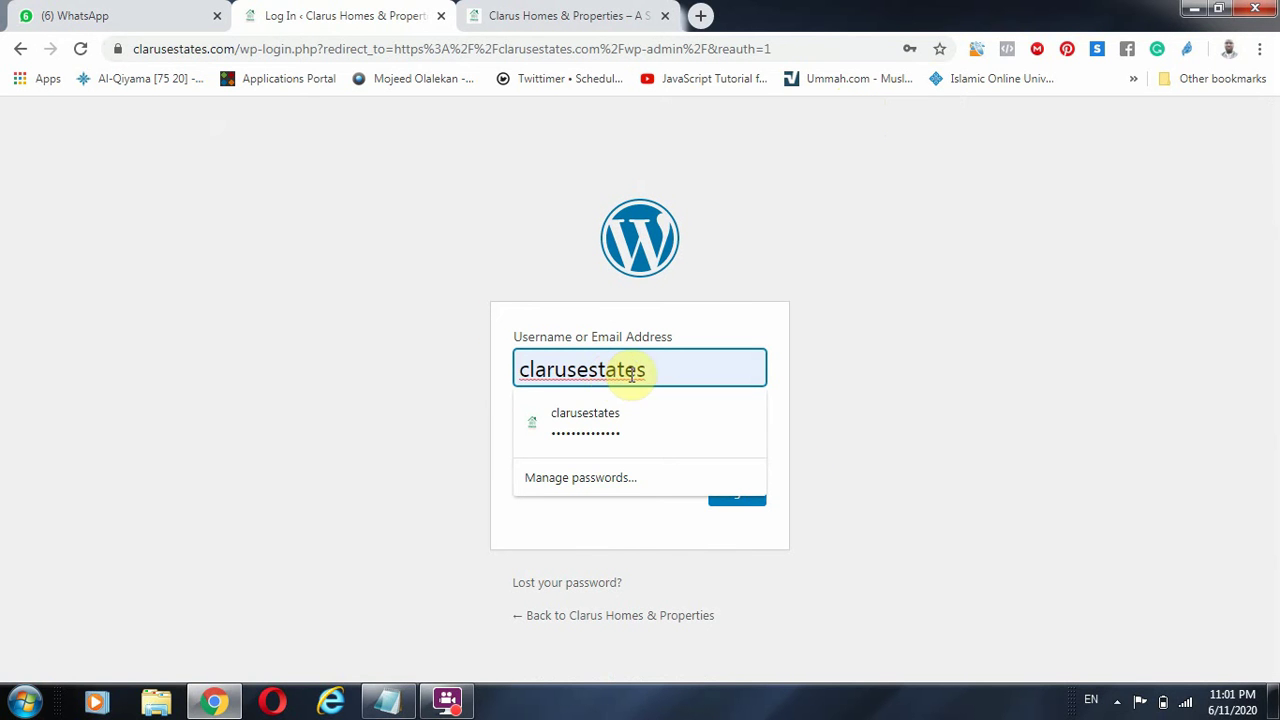
pyautogui.click(810, 382)
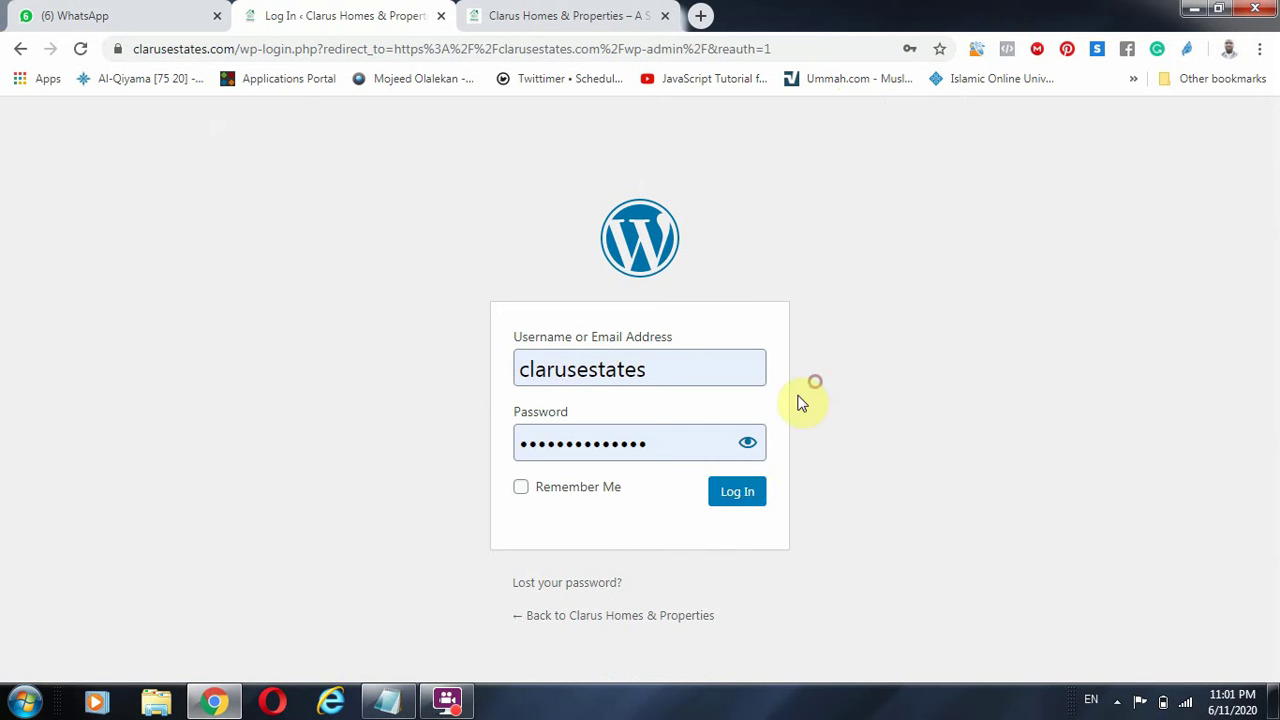
pyautogui.click(745, 498)
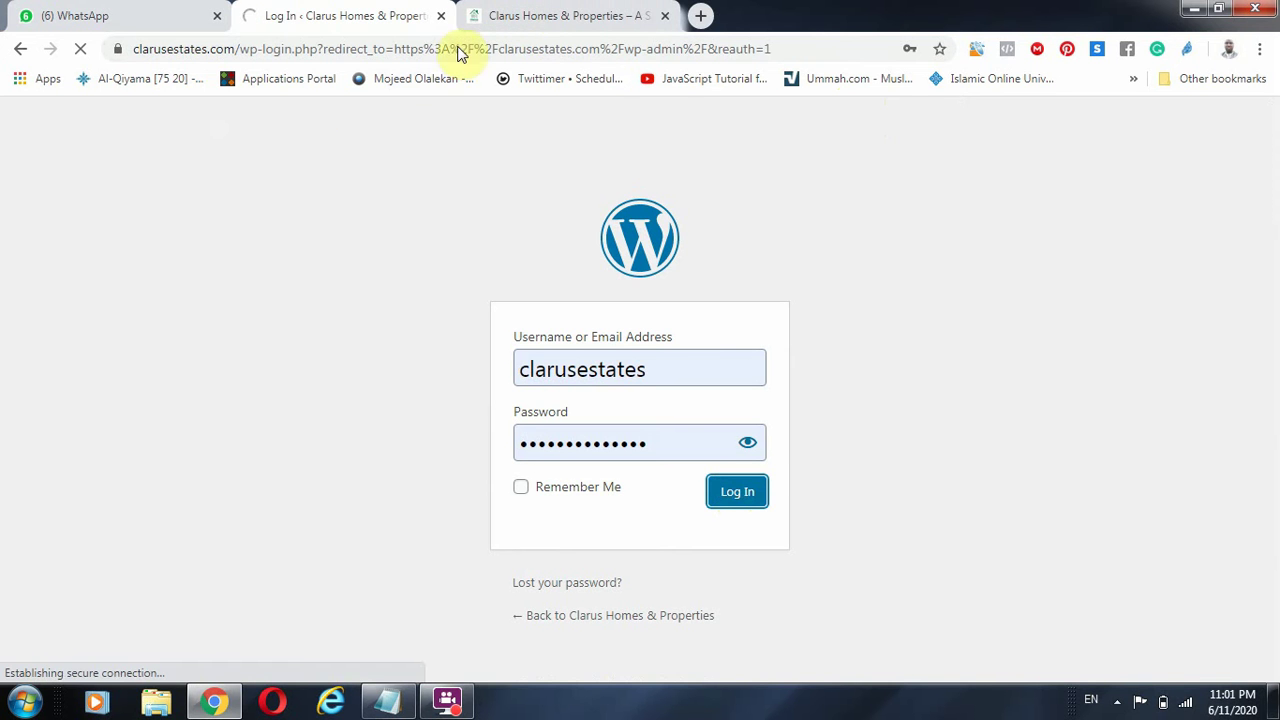
# View the banner area of the public Clarus Homes & Properties home page.
pyautogui.click(543, 15)
pyautogui.scroll(-2, 1056, 370)
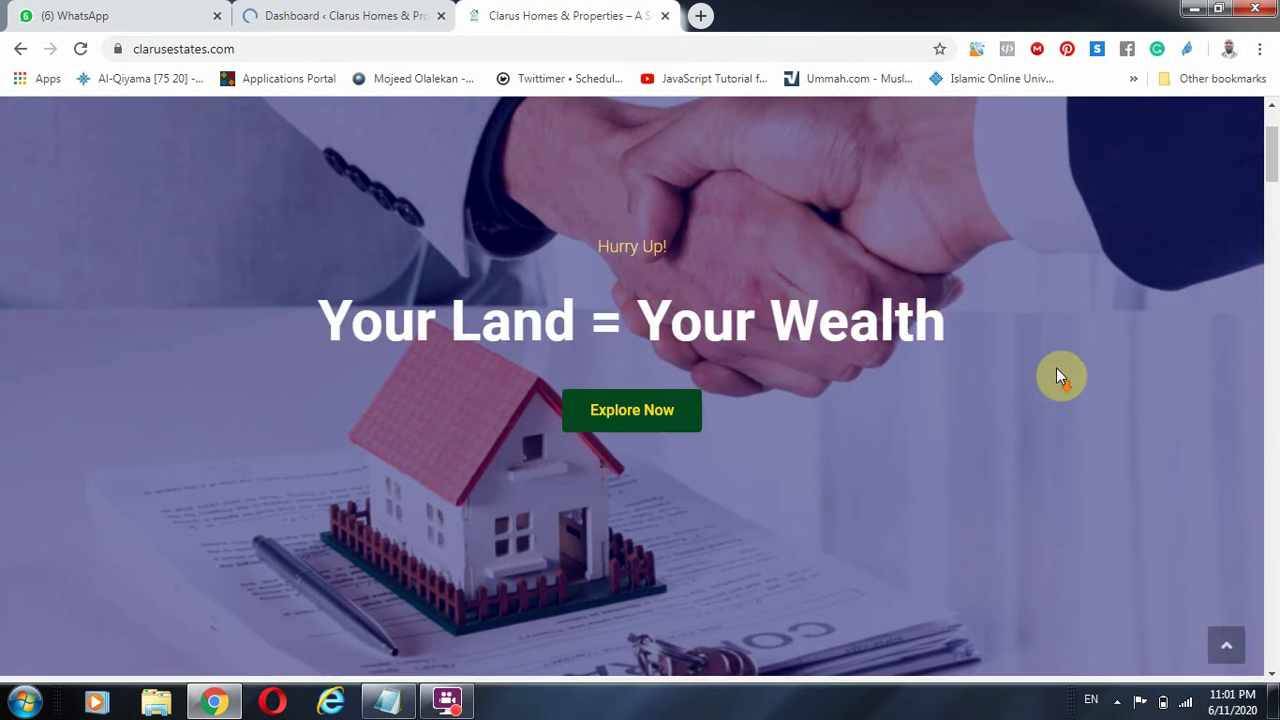
pyautogui.scroll(2, 952, 370)
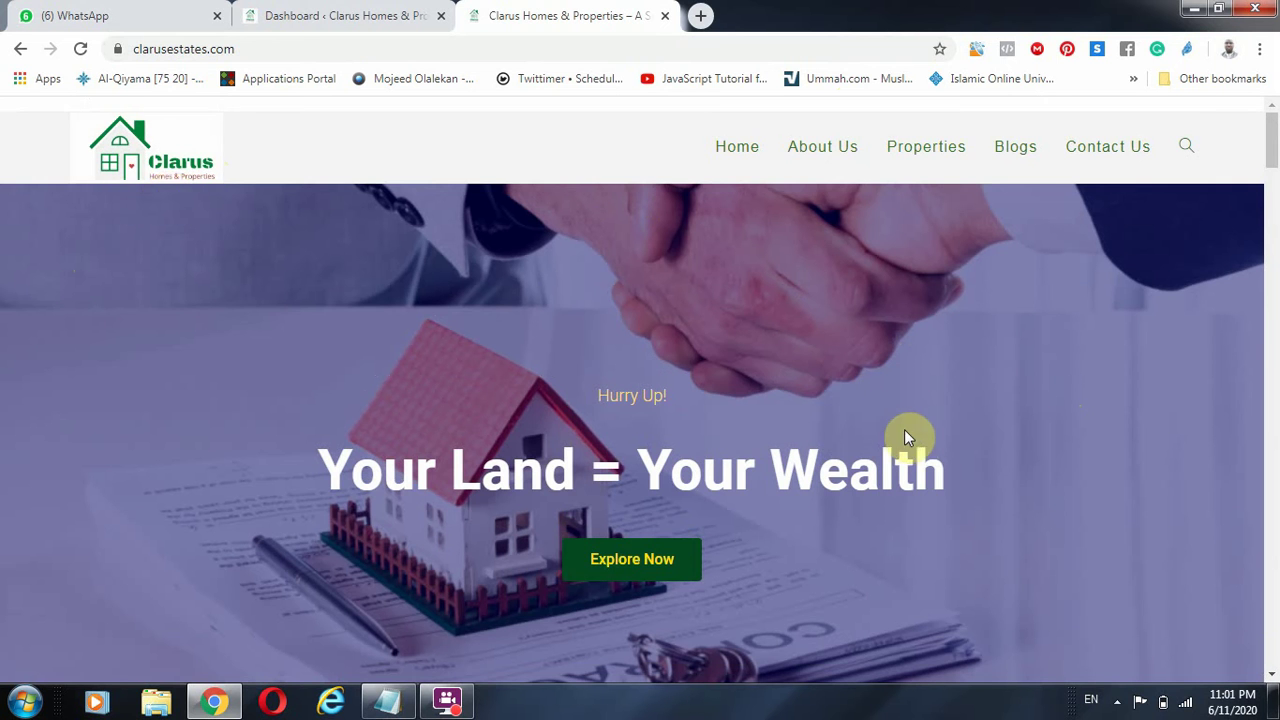
pyautogui.scroll(-1, 904, 432)
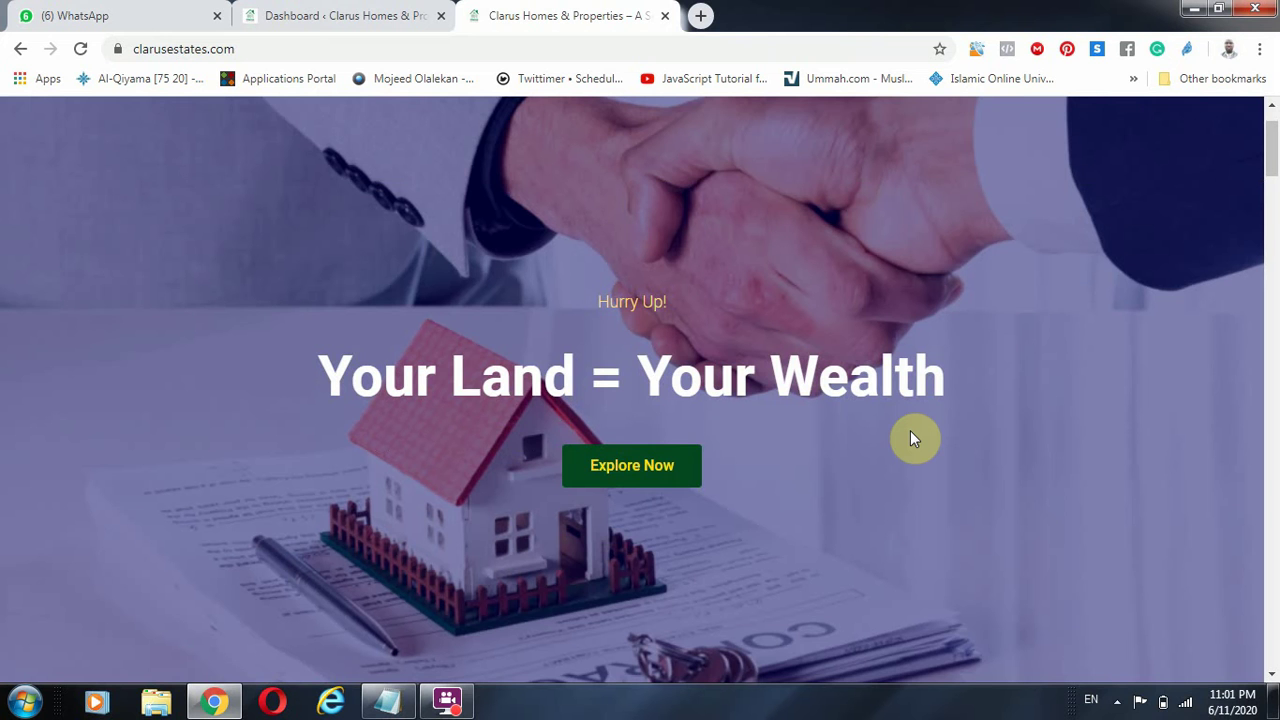
pyautogui.scroll(1, 910, 437)
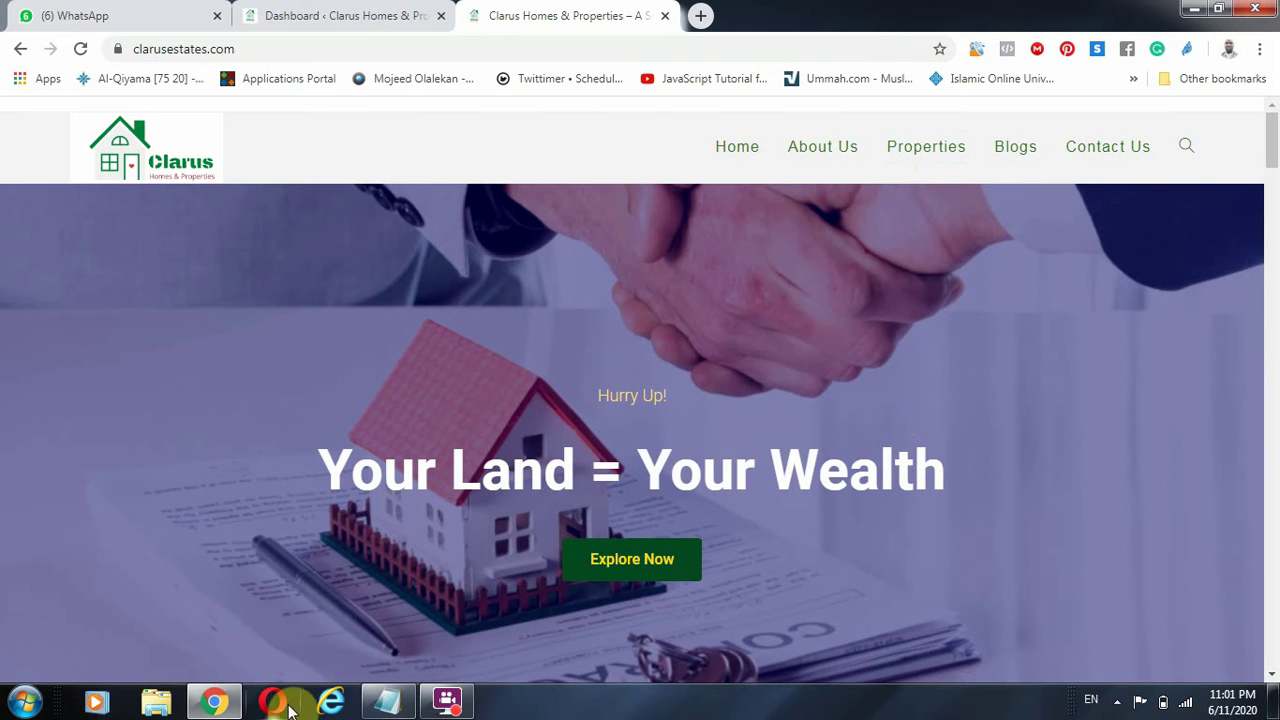
# In the Notepad note, write "Paid Ads: Facebook, Google" below the Clarusestates heading and return to the website.
pyautogui.click(387, 701)
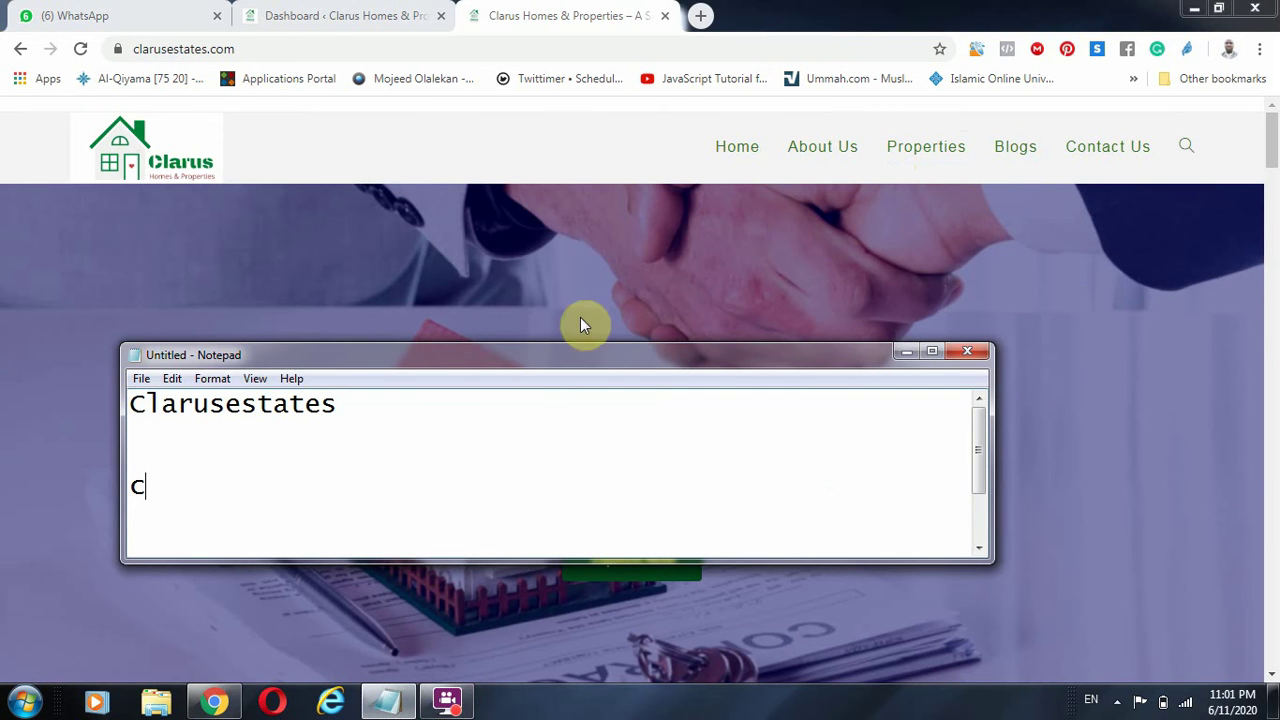
pyautogui.write('Ads')
pyautogui.write('Paid')
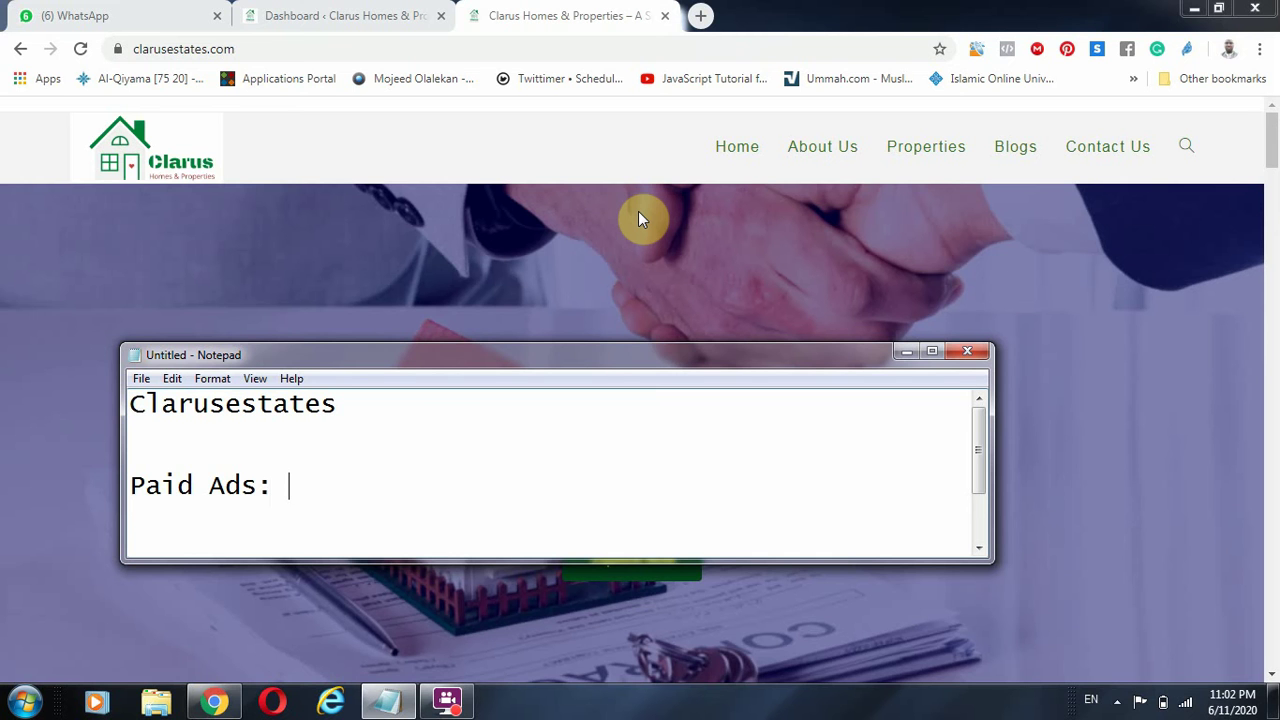
pyautogui.write(': Facebook, Google')
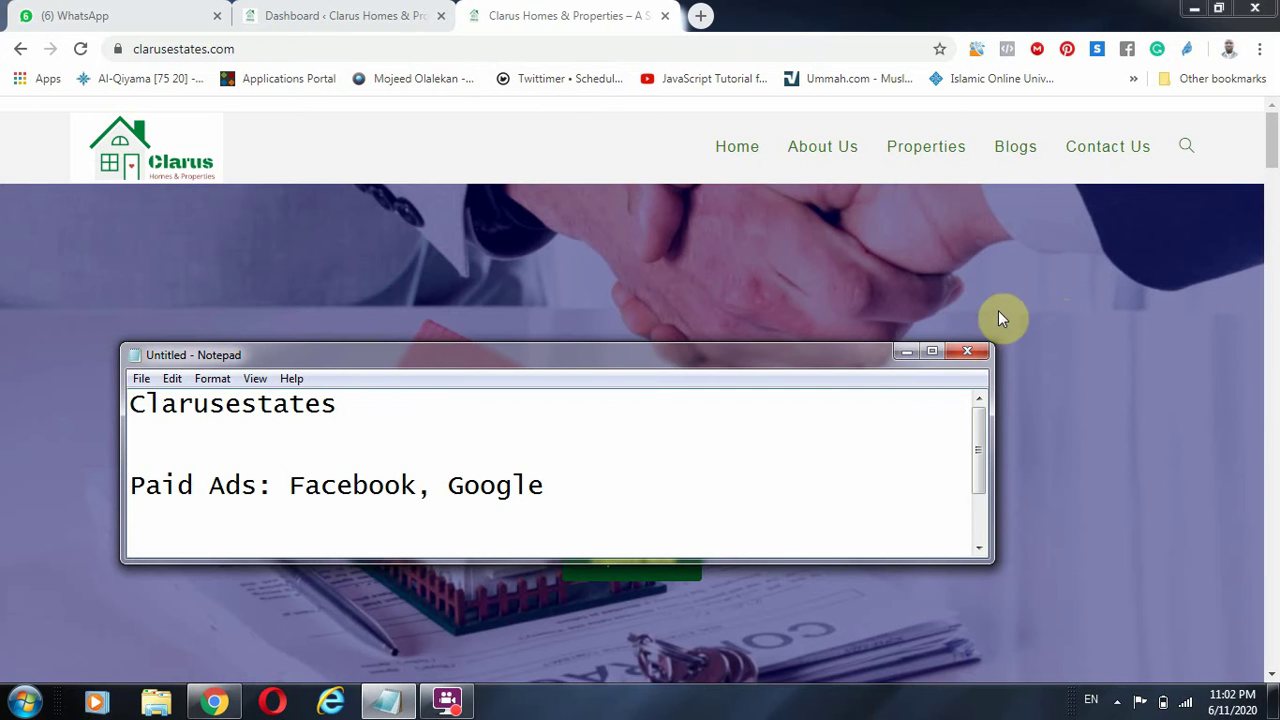
pyautogui.click(1175, 292)
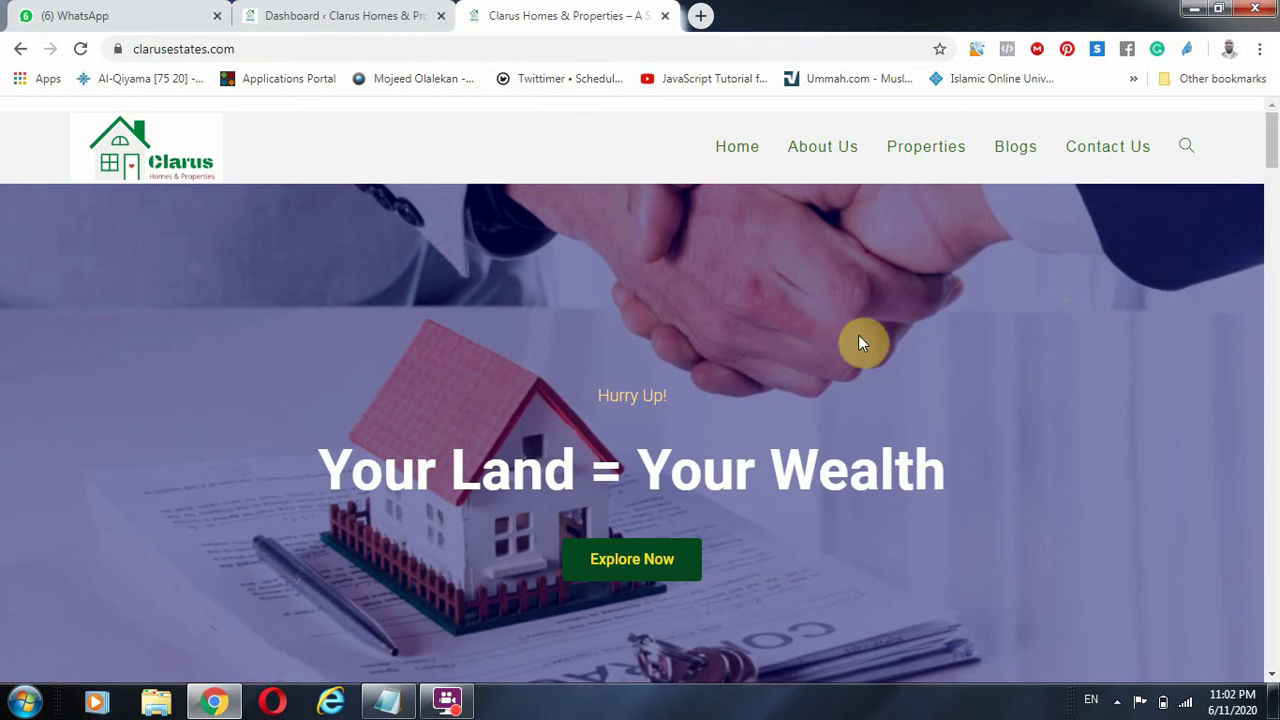
# Examine the first row of landed properties for sale on the home page, including the detail request options.
pyautogui.scroll(-5, 732, 393)
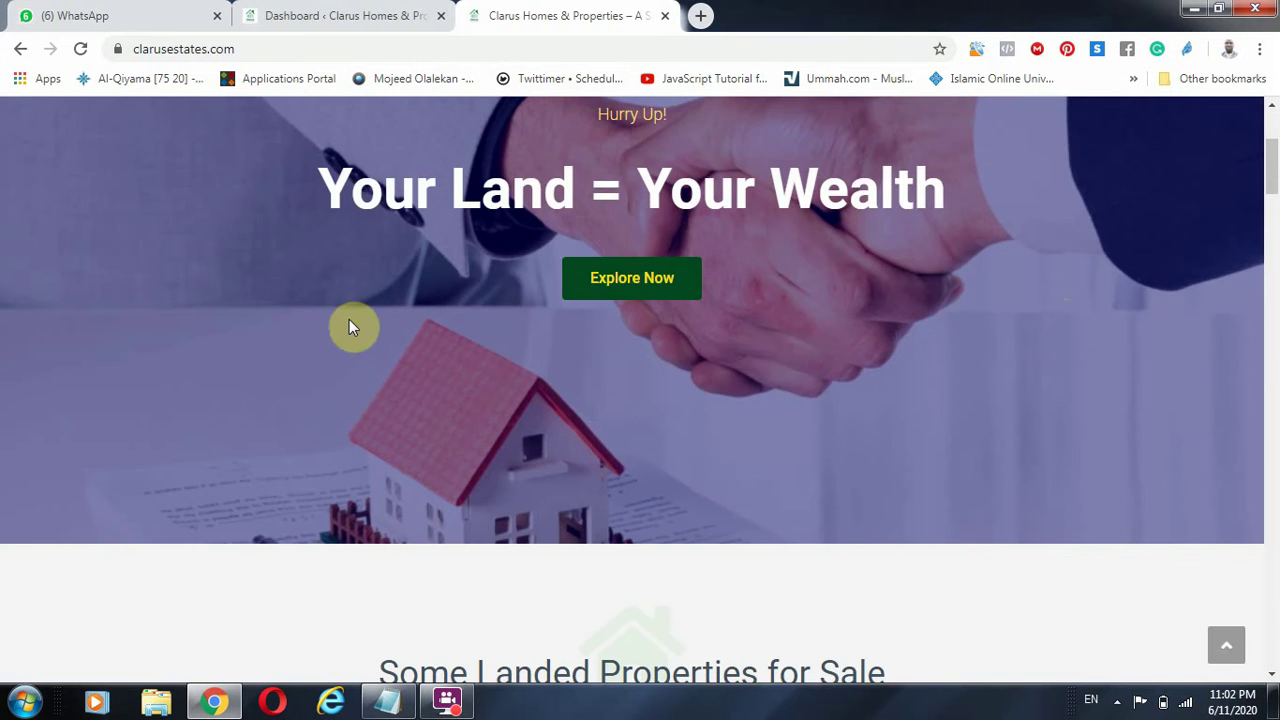
pyautogui.scroll(-3, 500, 313)
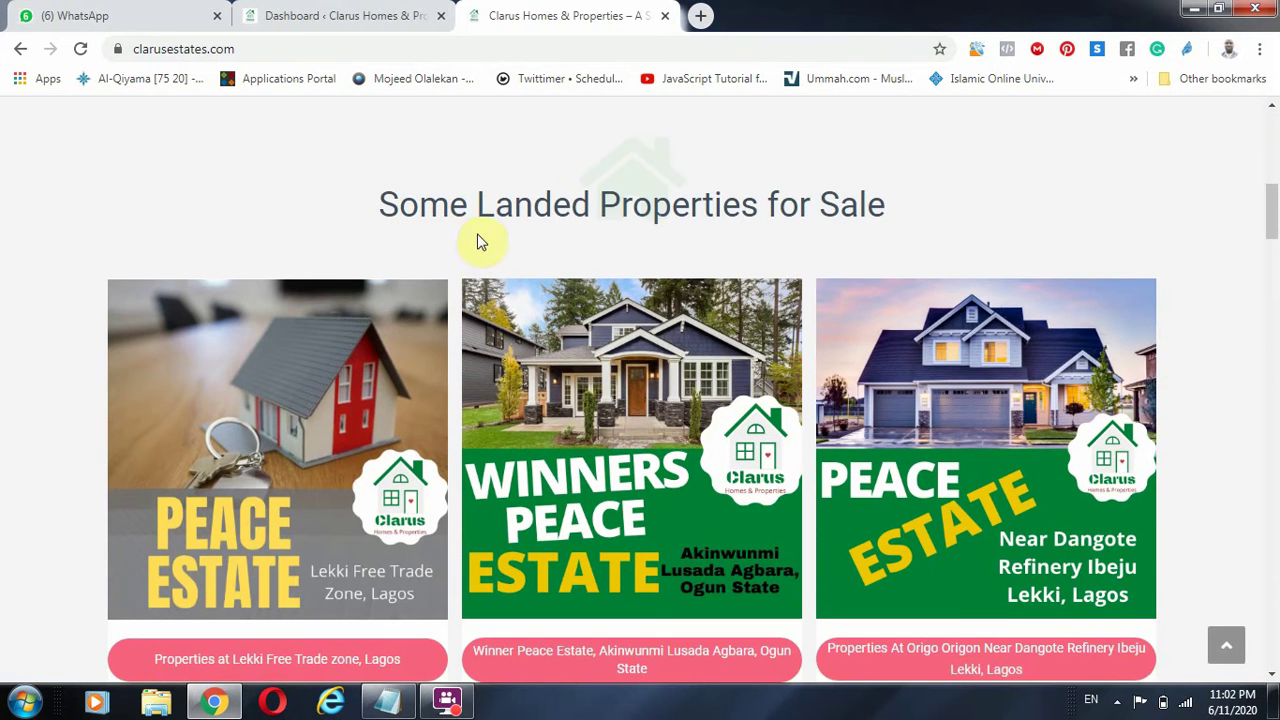
pyautogui.scroll(2, 640, 218)
pyautogui.scroll(-3, 640, 220)
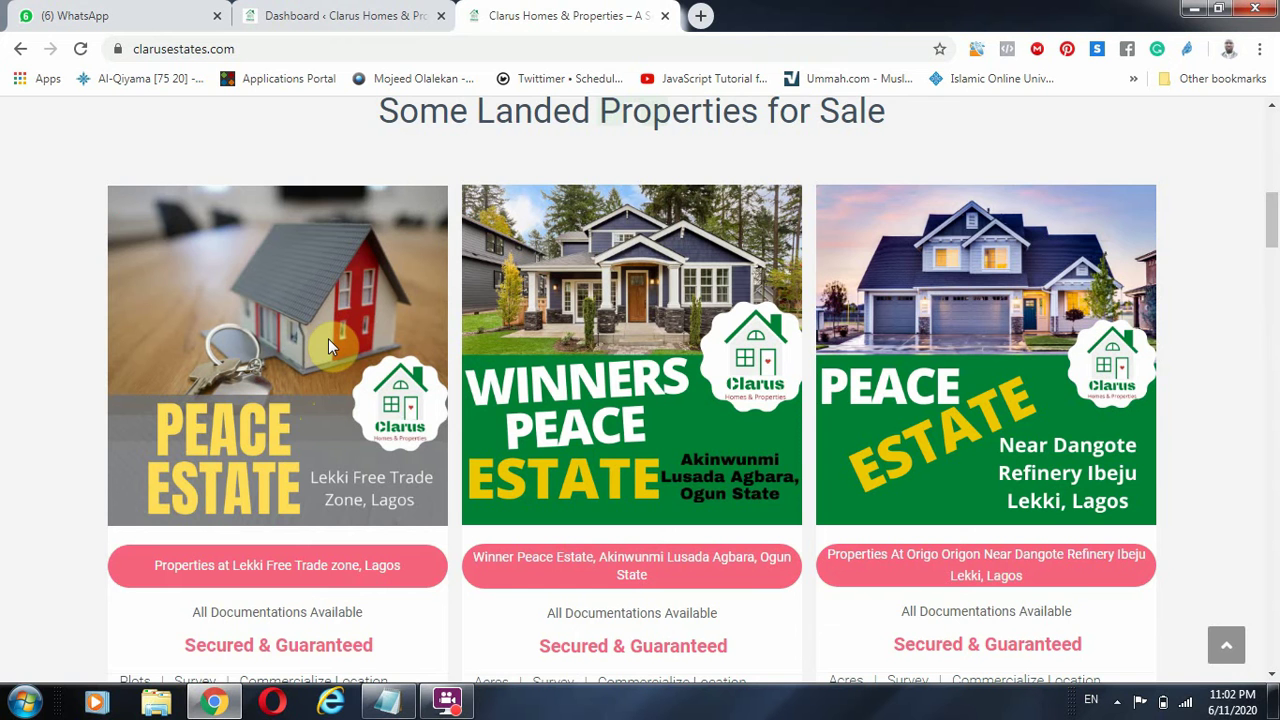
pyautogui.scroll(-1, 336, 335)
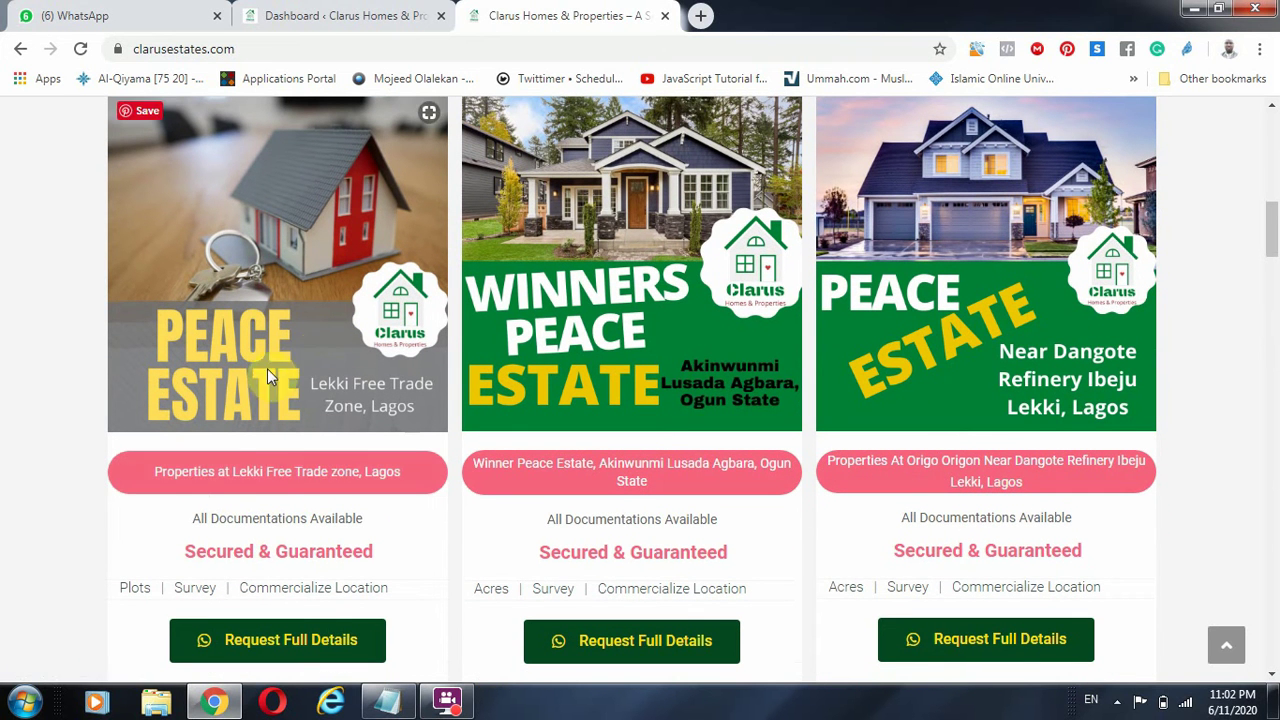
pyautogui.scroll(-2, 1020, 480)
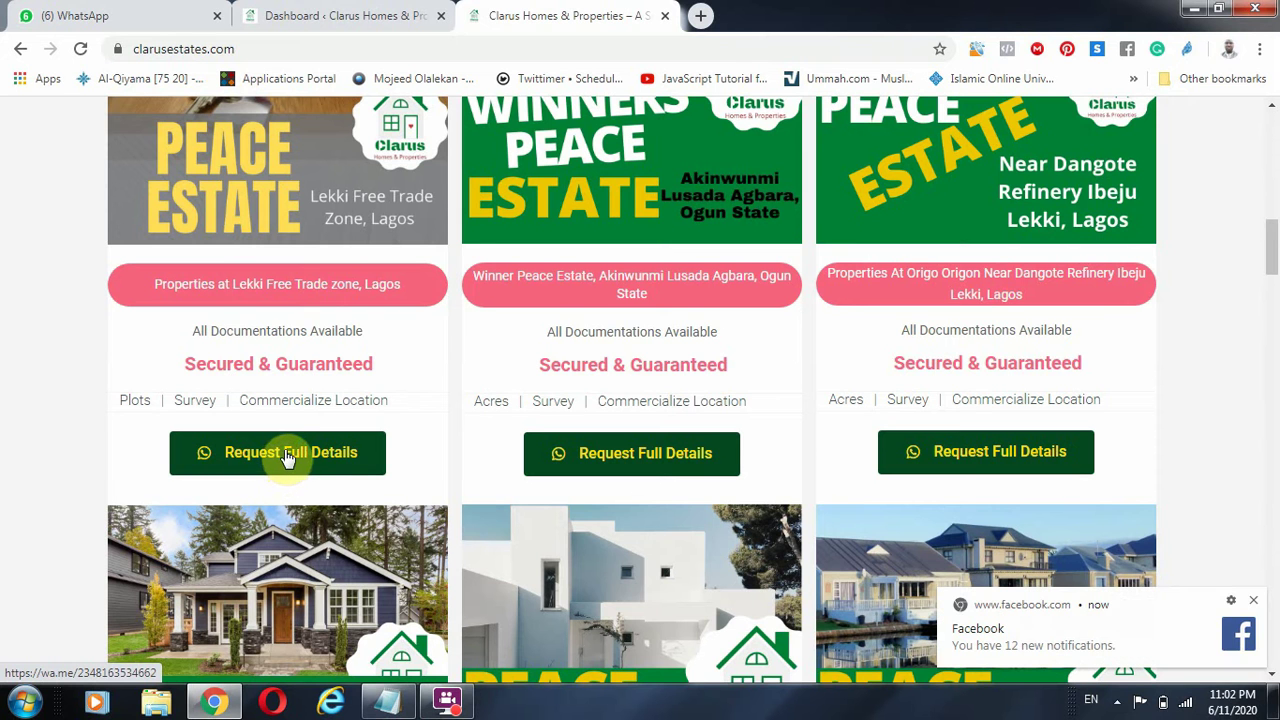
# Request full details for the Lekki Free Trade zone property, highlight the WhatsApp contact number, and return to the home page.
pyautogui.click(1253, 600)
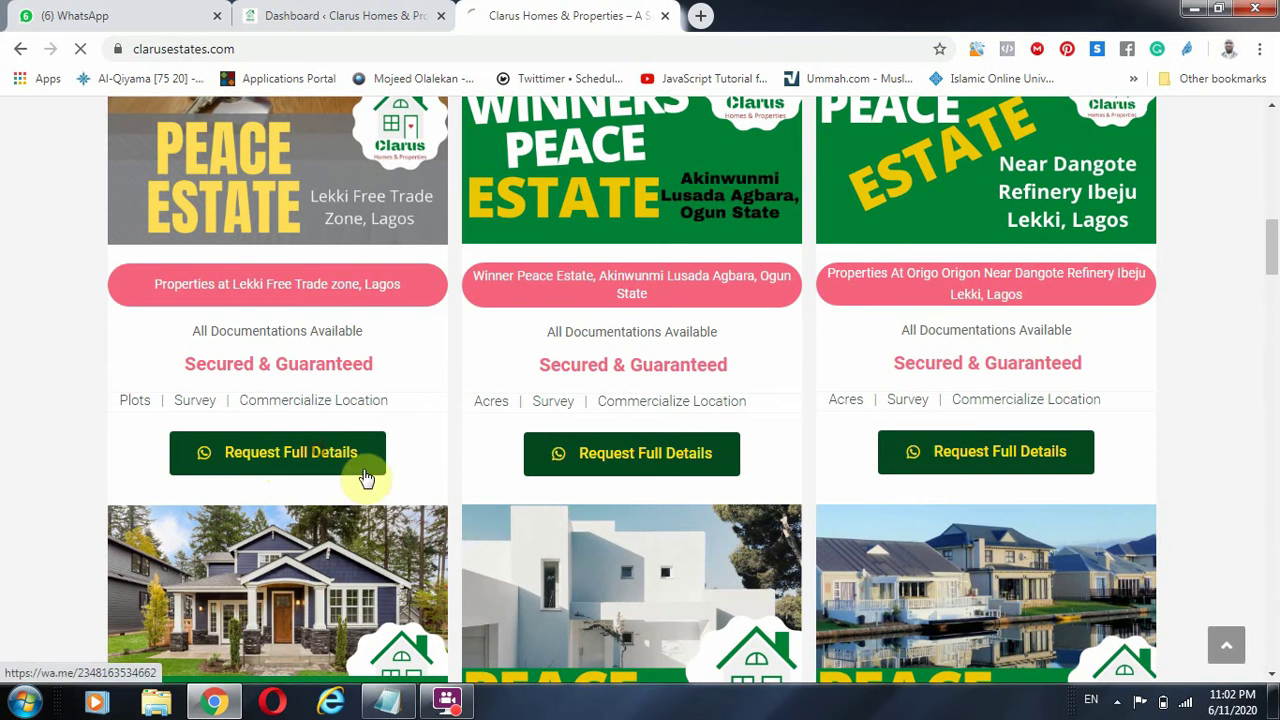
pyautogui.click(335, 456)
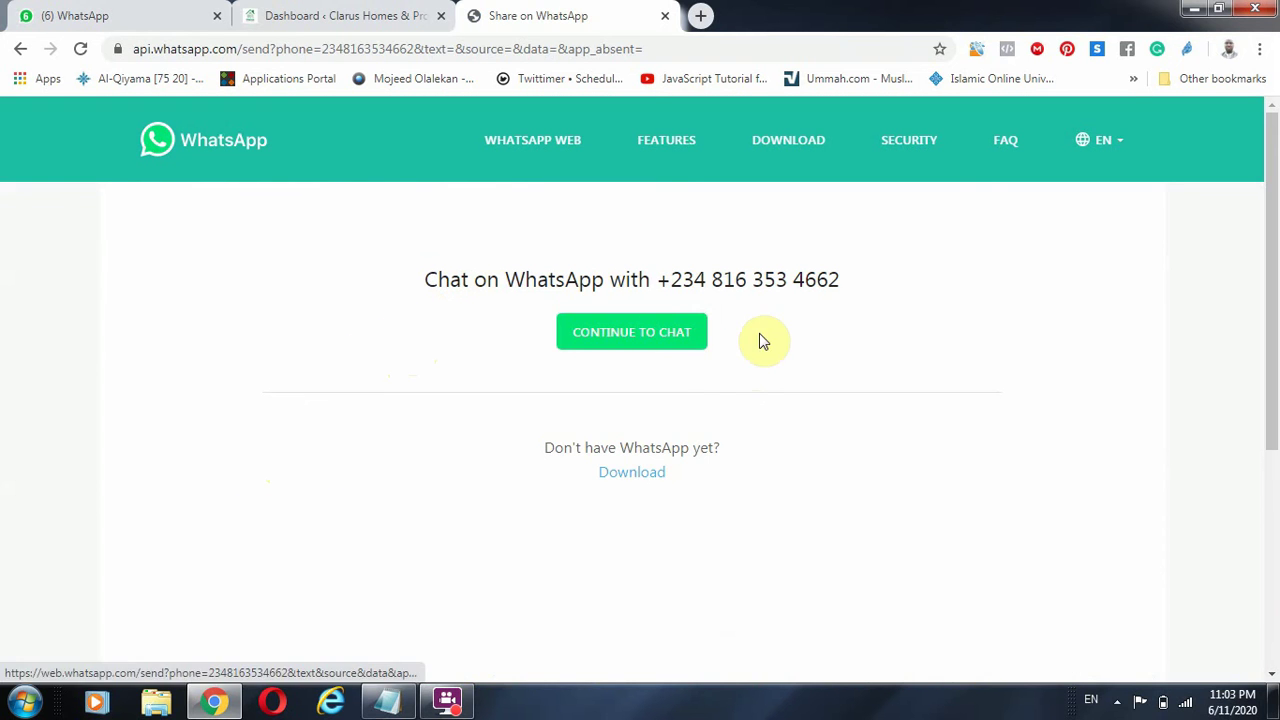
pyautogui.moveTo(866, 285); pyautogui.dragTo(657, 280)
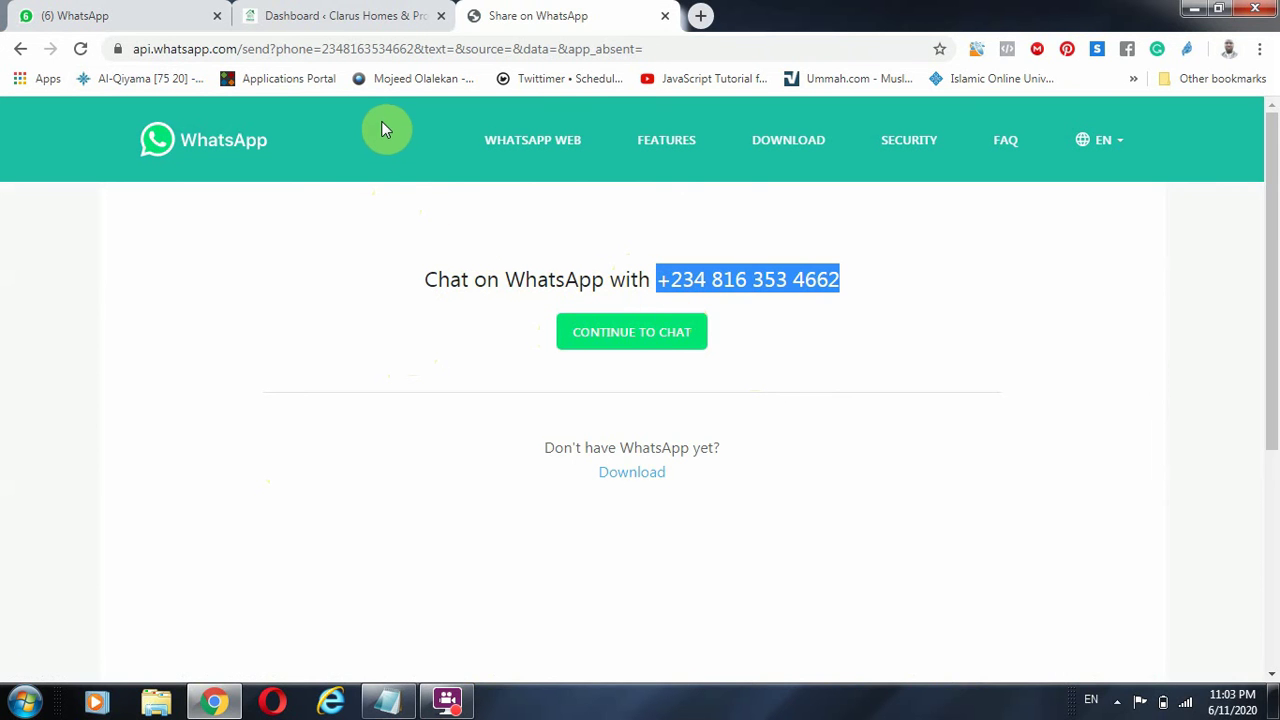
pyautogui.click(360, 12)
pyautogui.click(618, 14)
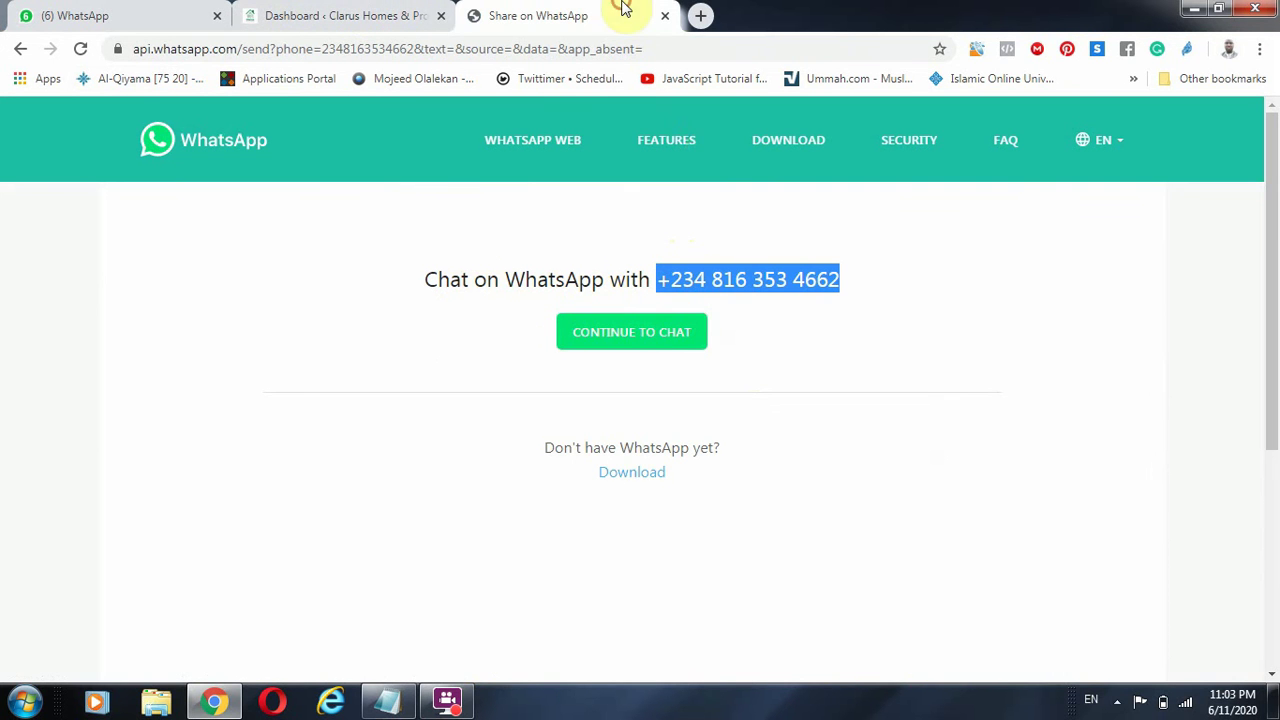
pyautogui.click(20, 48)
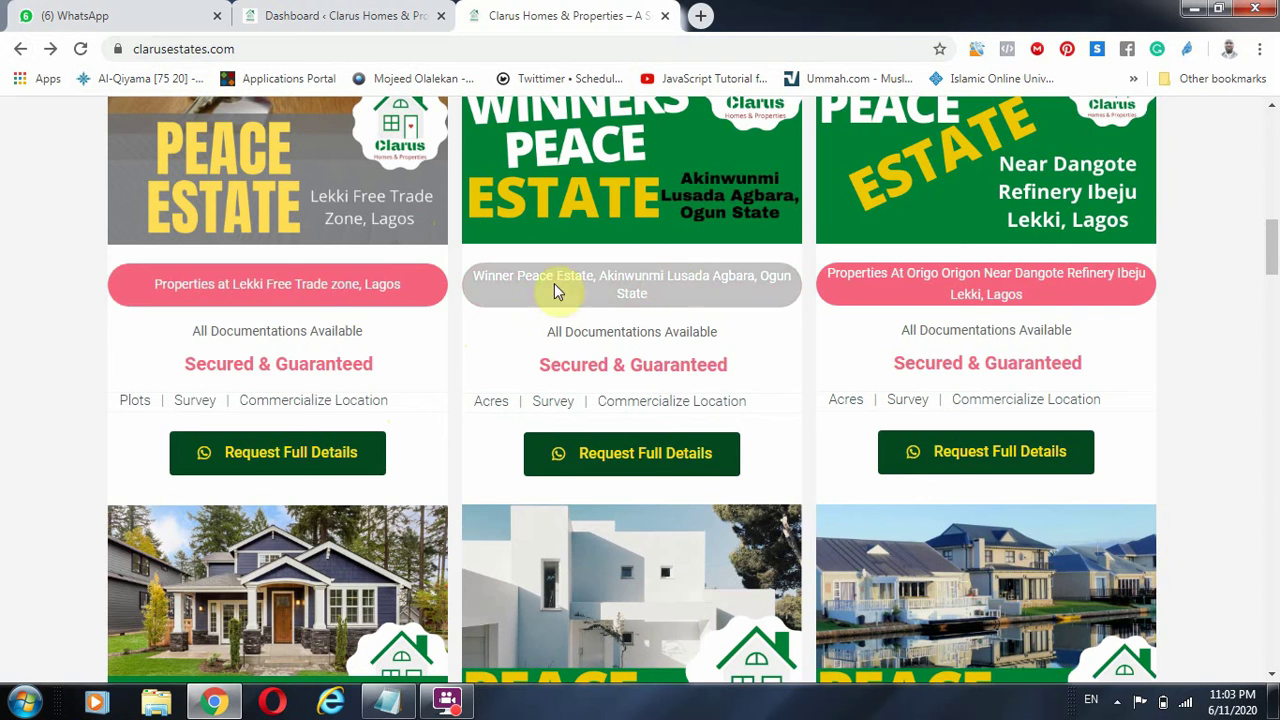
# Look through the remaining property listings and feature sections, and return to the top of the home page.
pyautogui.scroll(-6, 719, 491)
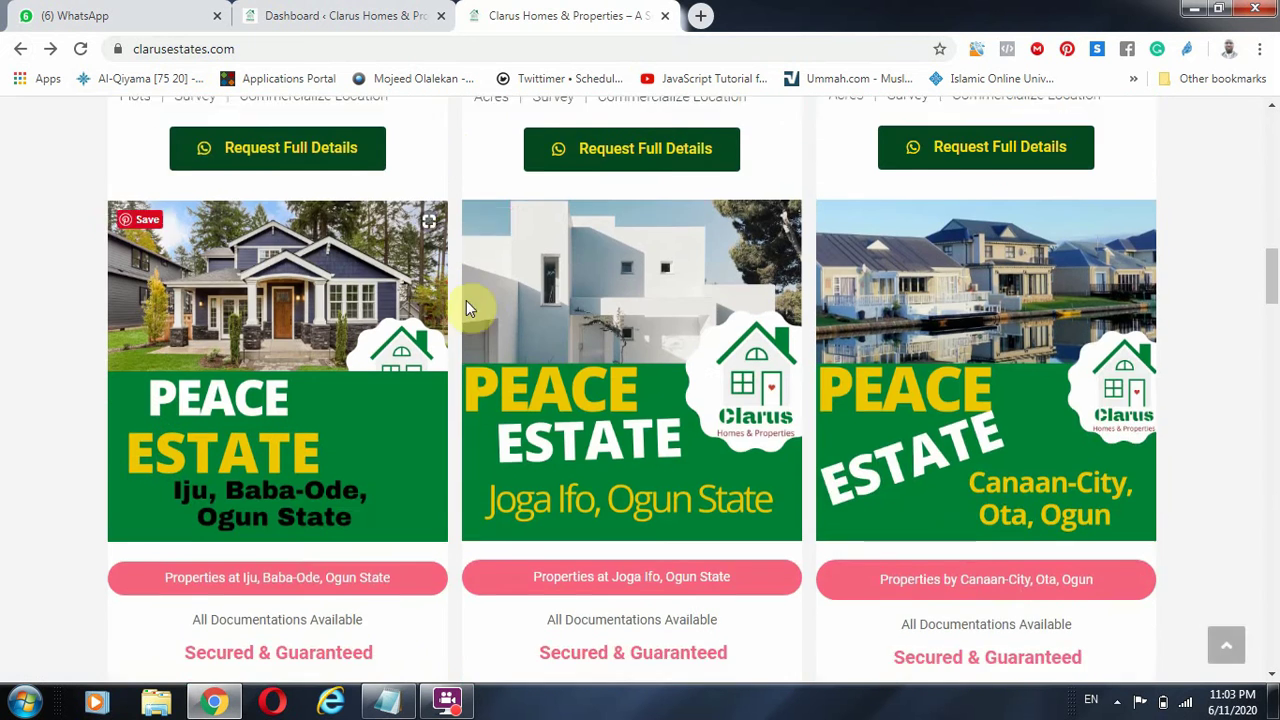
pyautogui.scroll(-15, 775, 520)
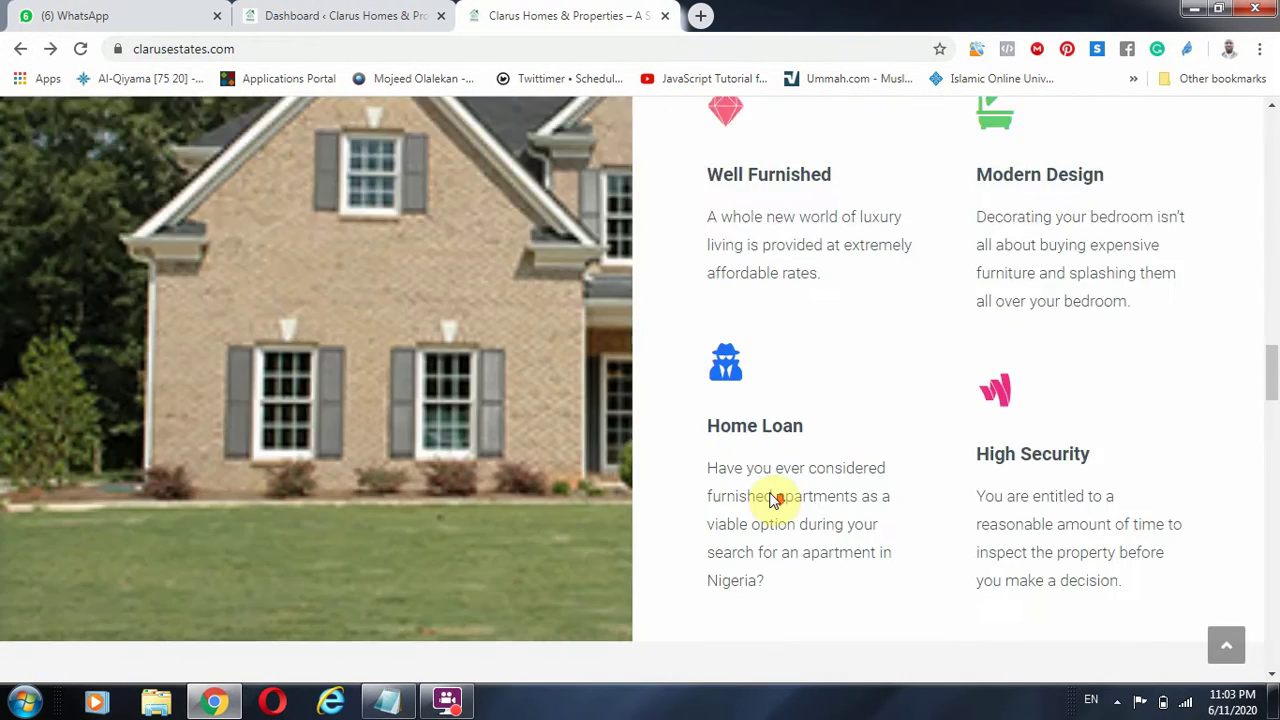
pyautogui.scroll(-4, 765, 495)
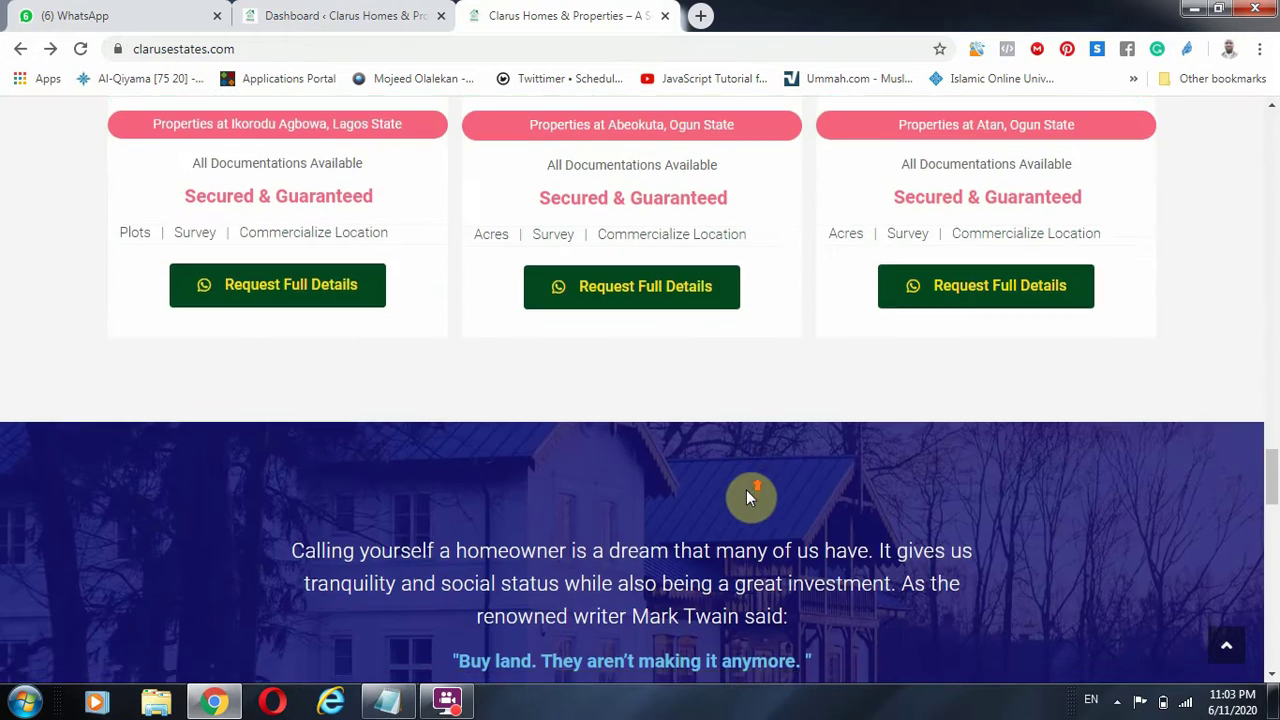
pyautogui.scroll(2, 723, 495)
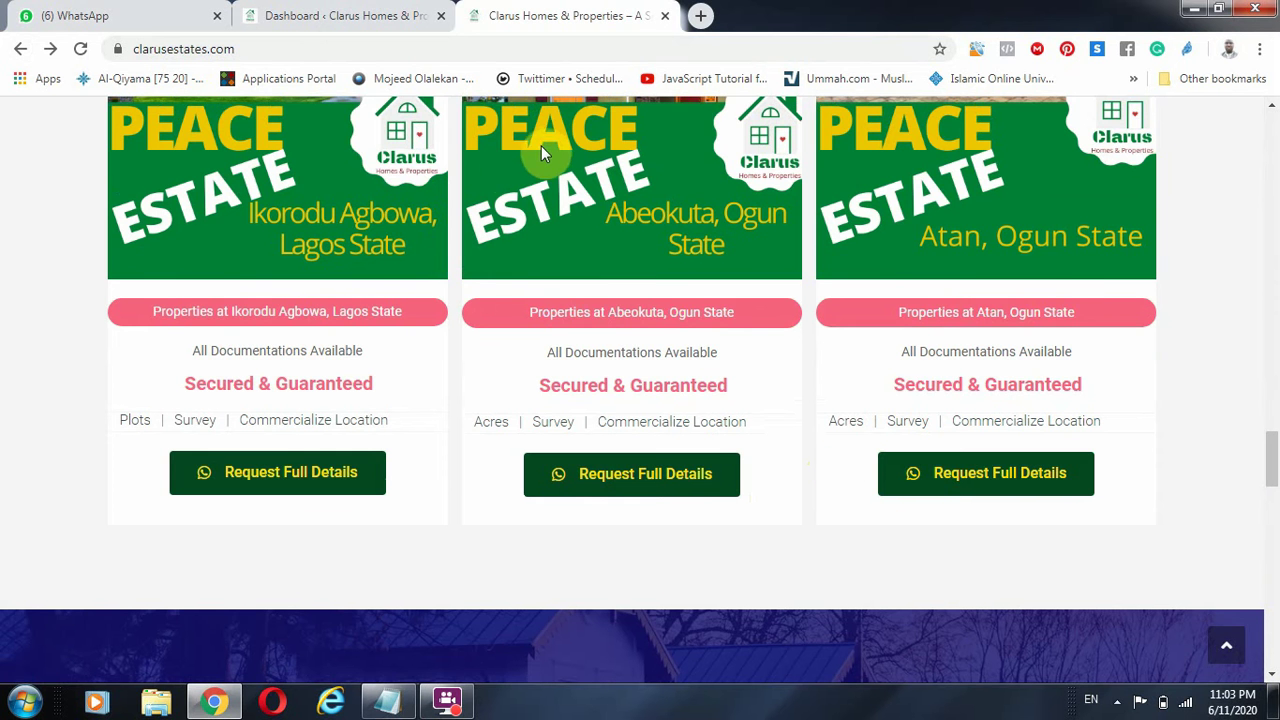
pyautogui.scroll(20, 634, 260)
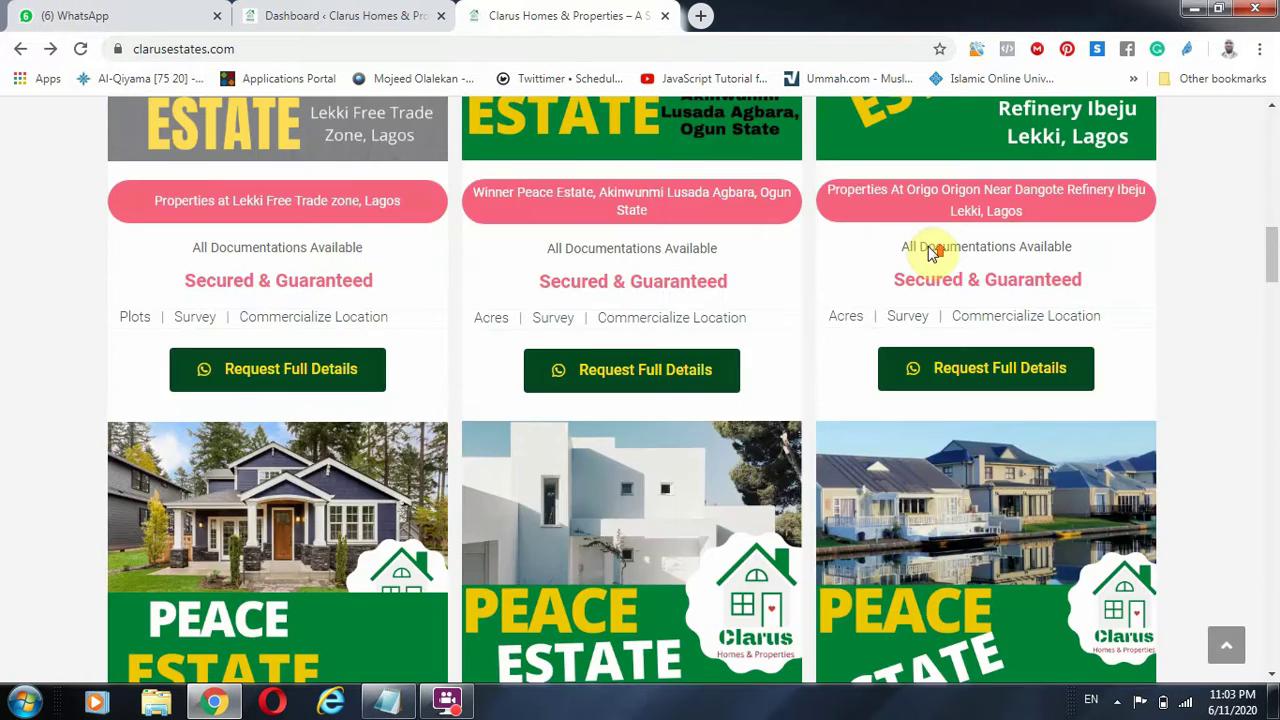
pyautogui.scroll(10, 925, 245)
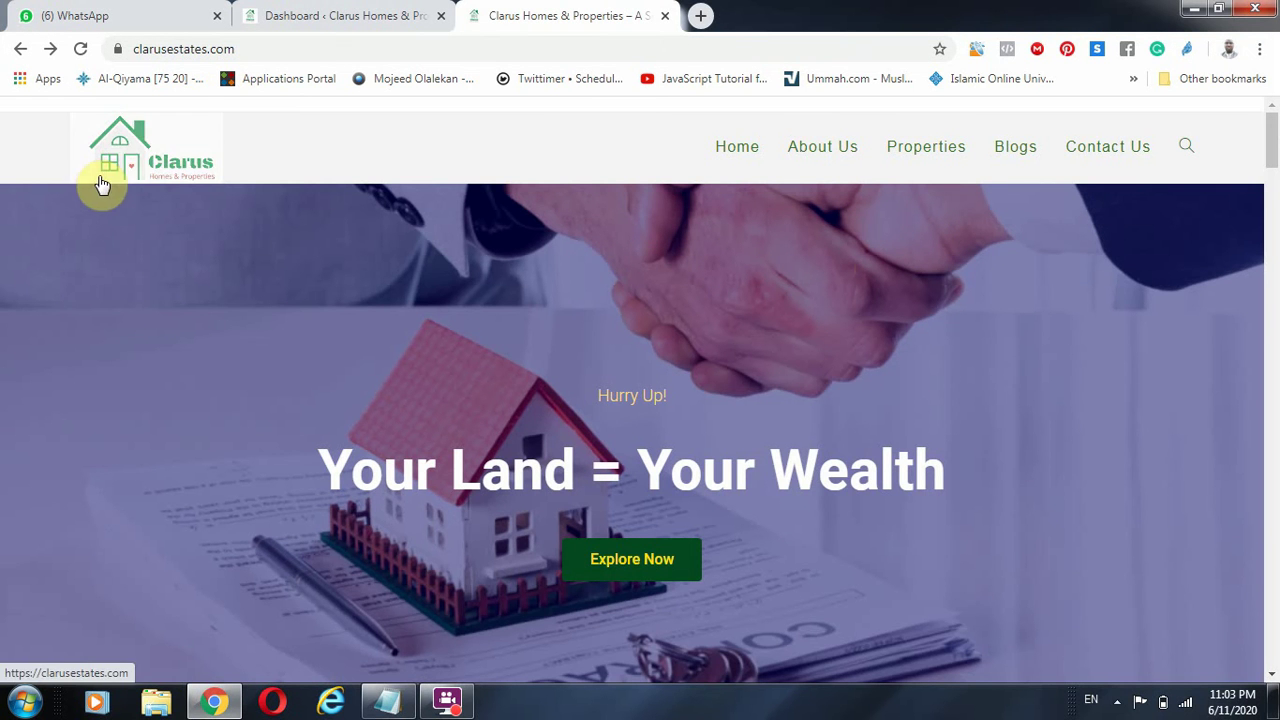
# Request full details for the Canaan-City, Ota, Ogun property through its WhatsApp link, and return to the home page.
pyautogui.scroll(-1, 816, 354)
pyautogui.scroll(-2, 816, 358)
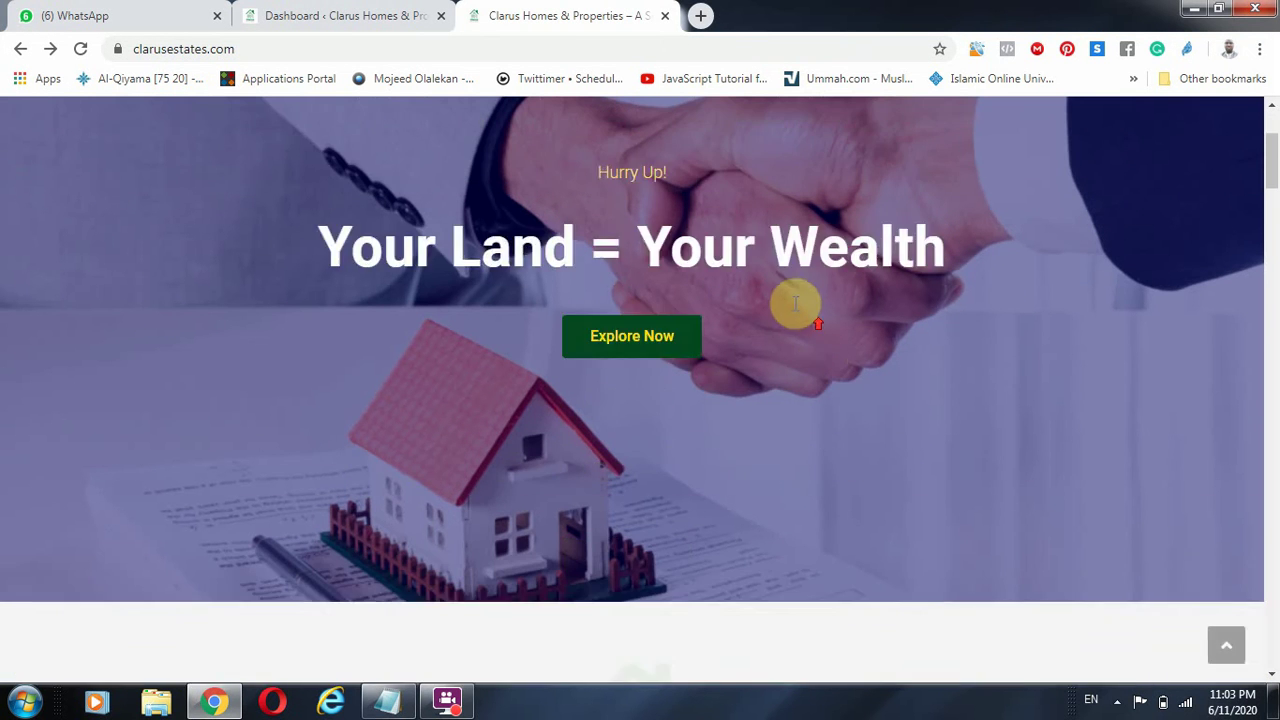
pyautogui.scroll(1, 636, 397)
pyautogui.scroll(-8, 743, 305)
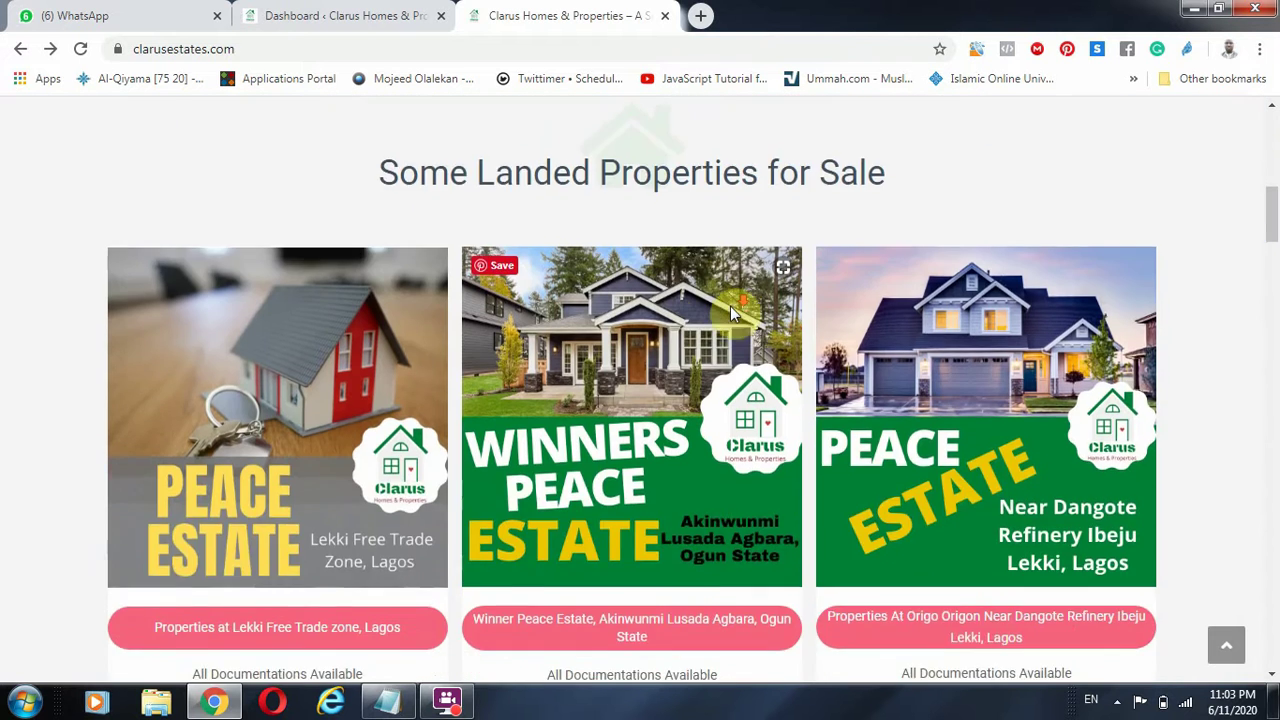
pyautogui.scroll(-7, 857, 386)
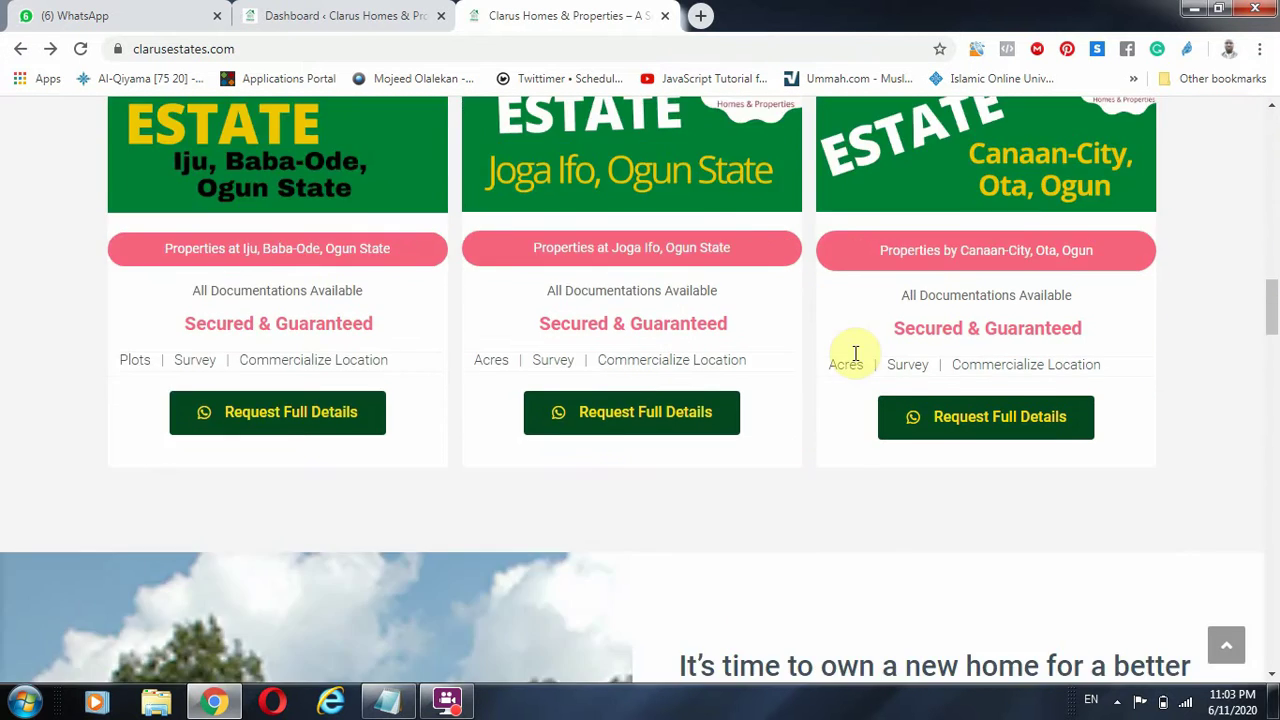
pyautogui.scroll(3, 851, 354)
pyautogui.scroll(-2, 871, 329)
pyautogui.scroll(-1, 969, 355)
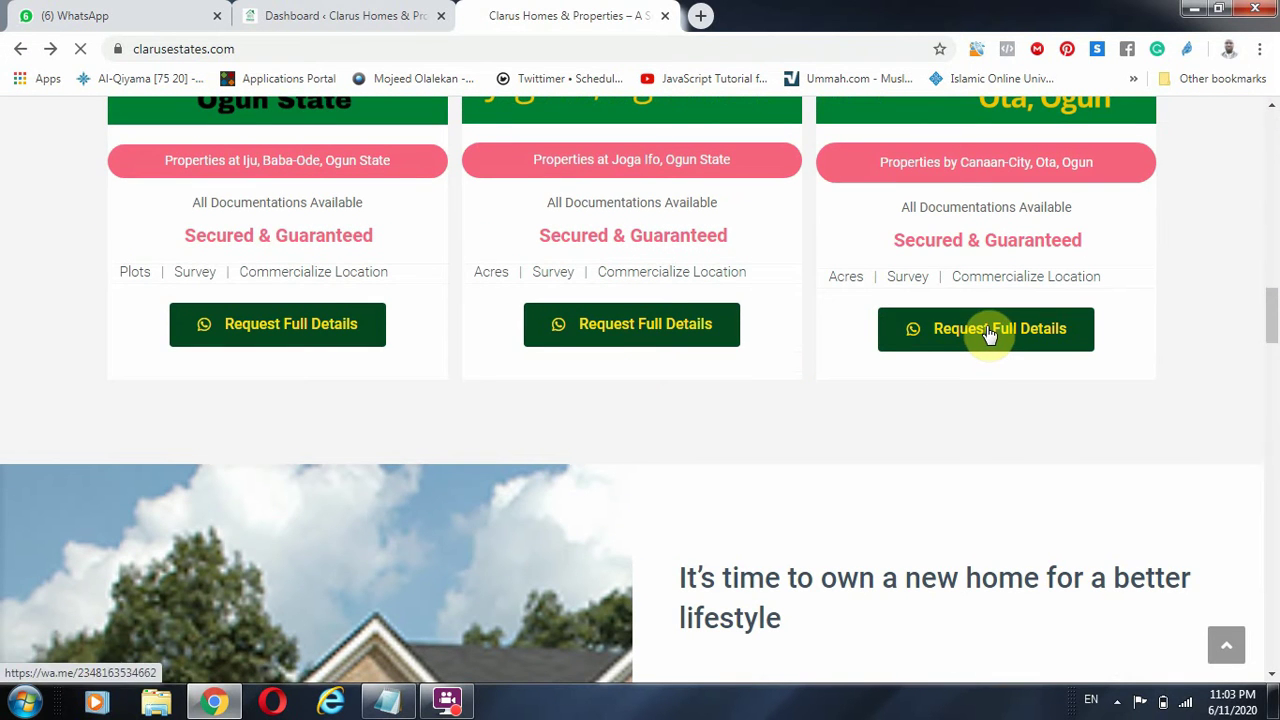
pyautogui.click(988, 330)
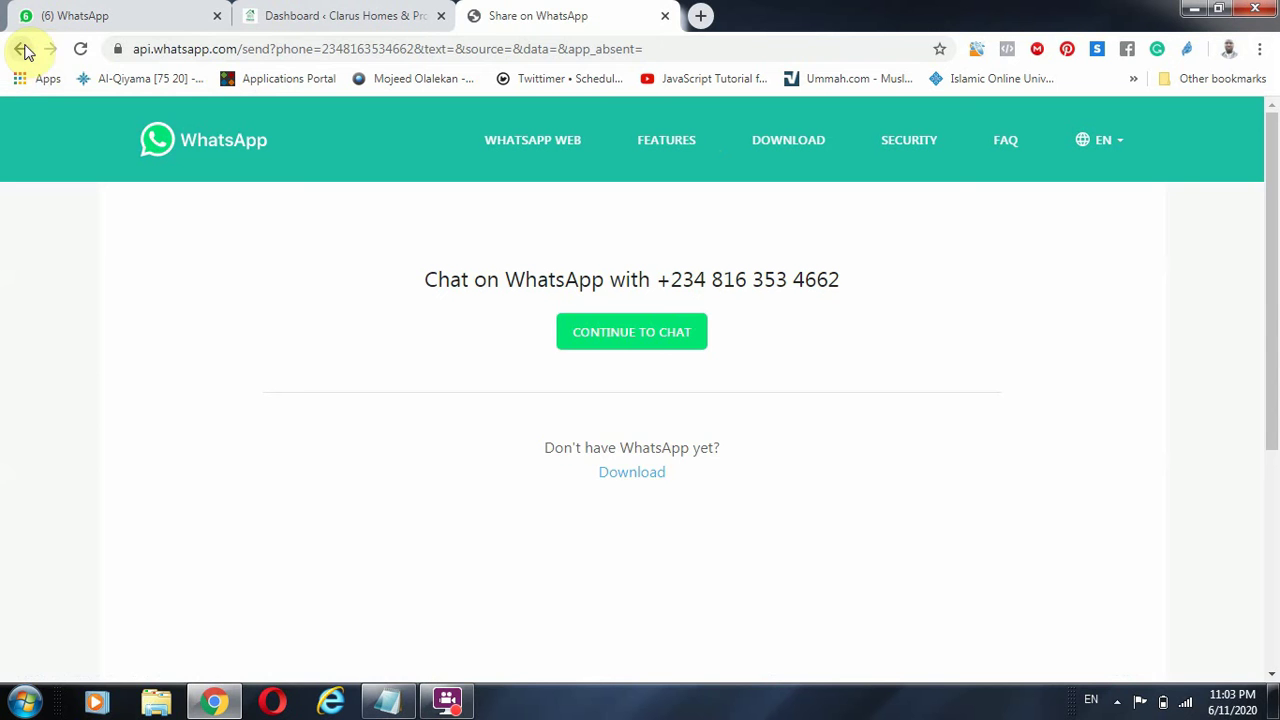
pyautogui.click(20, 48)
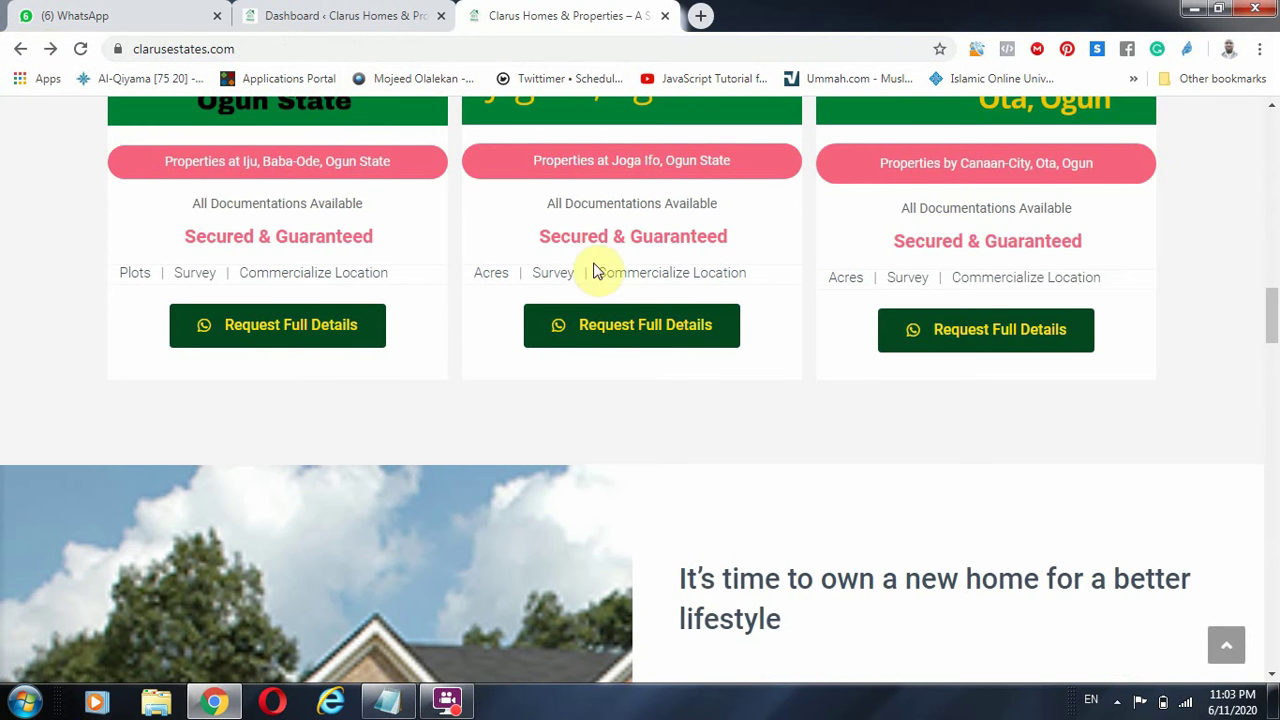
# Open the site's Properties page and examine the Hot Selling Landed Properties listings with their WhatsApp detail request options.
pyautogui.scroll(10, 620, 350)
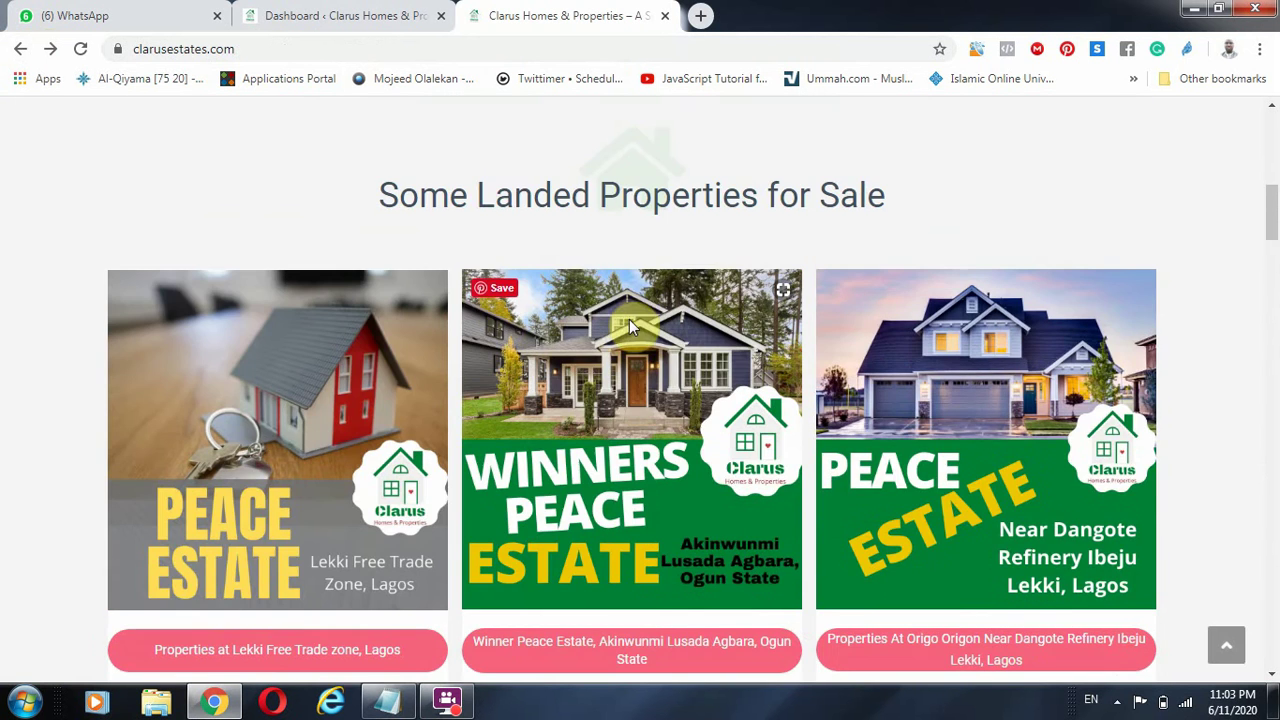
pyautogui.scroll(5, 630, 320)
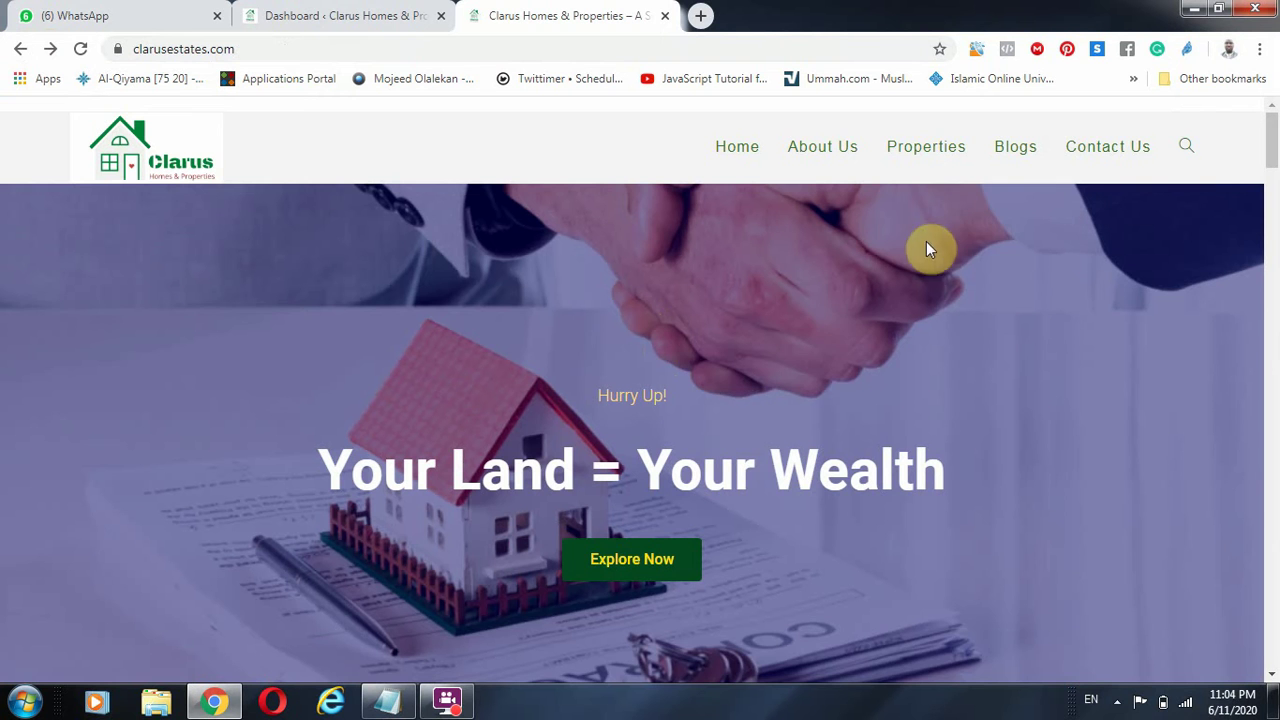
pyautogui.click(904, 155)
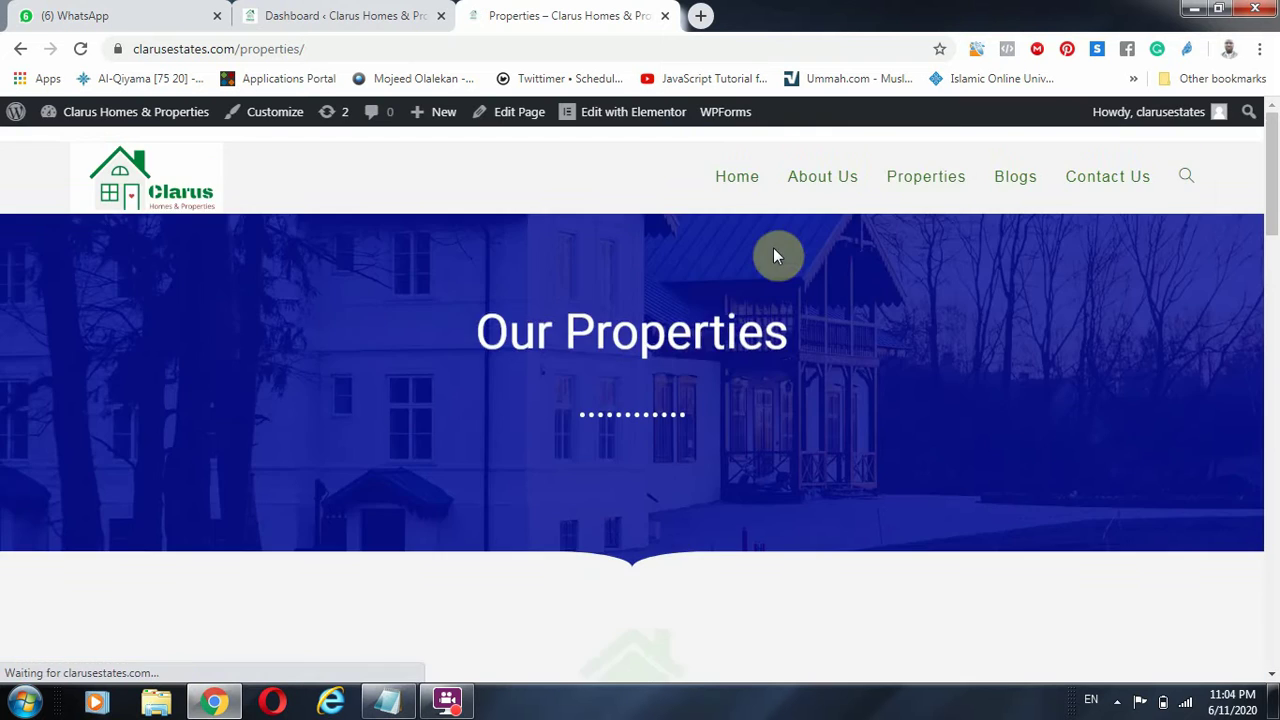
pyautogui.scroll(-5, 771, 254)
pyautogui.scroll(1, 502, 240)
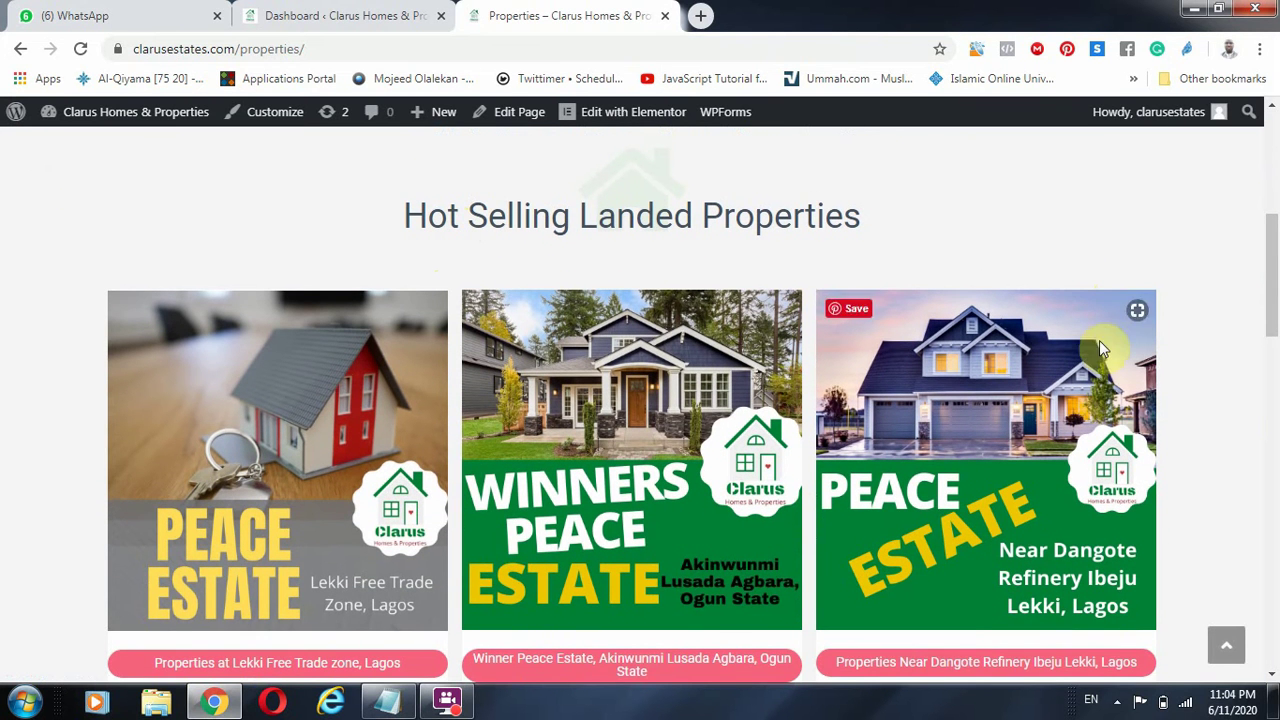
pyautogui.scroll(-4, 867, 332)
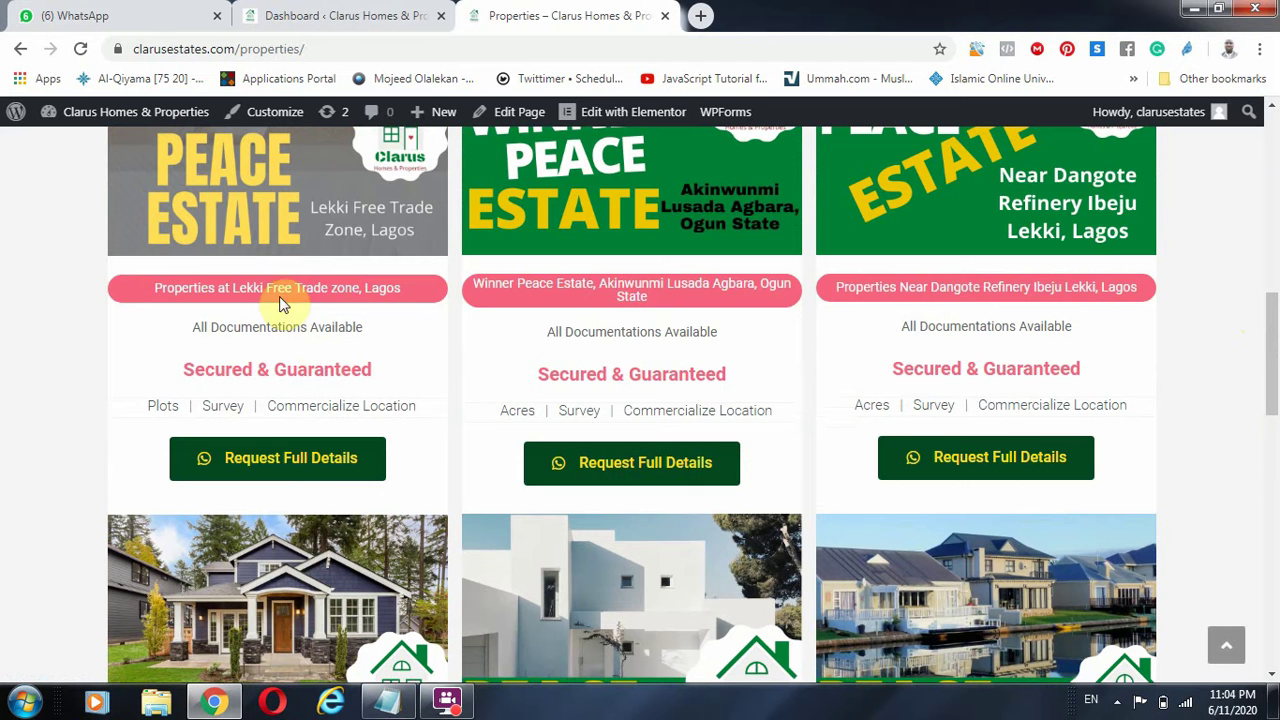
pyautogui.scroll(-2, 809, 368)
pyautogui.scroll(-5, 809, 368)
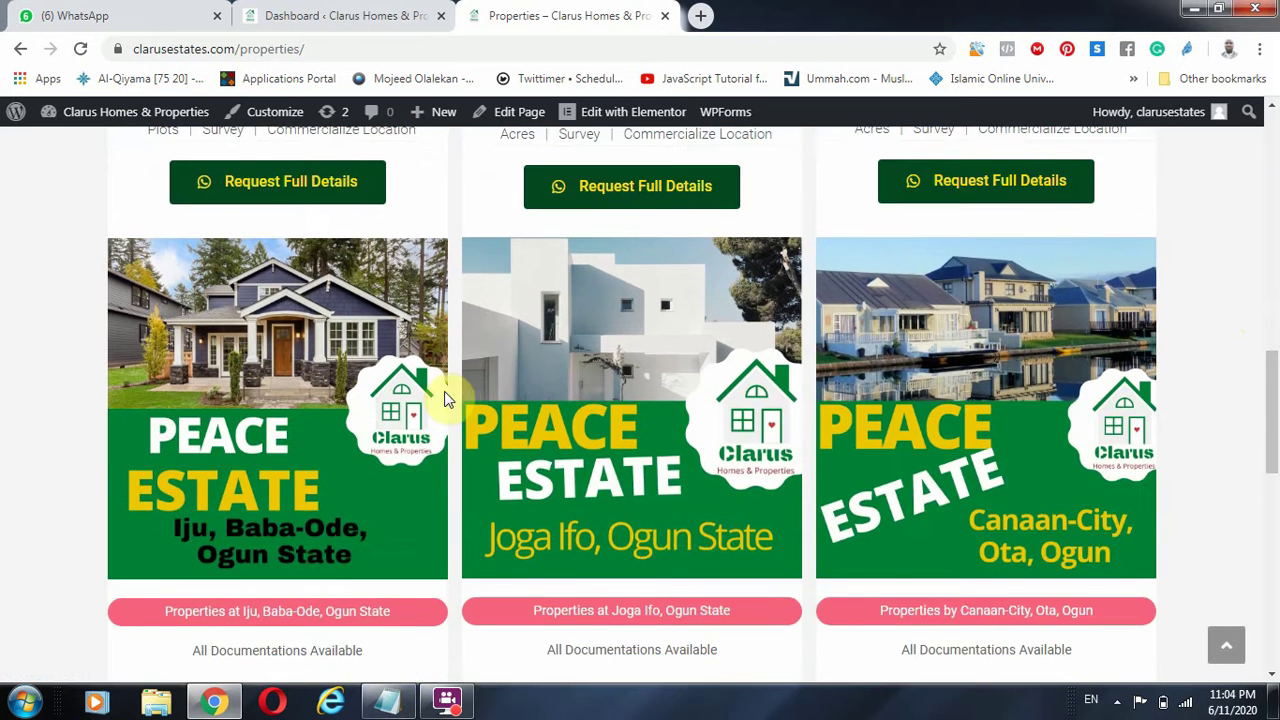
pyautogui.scroll(-6, 757, 322)
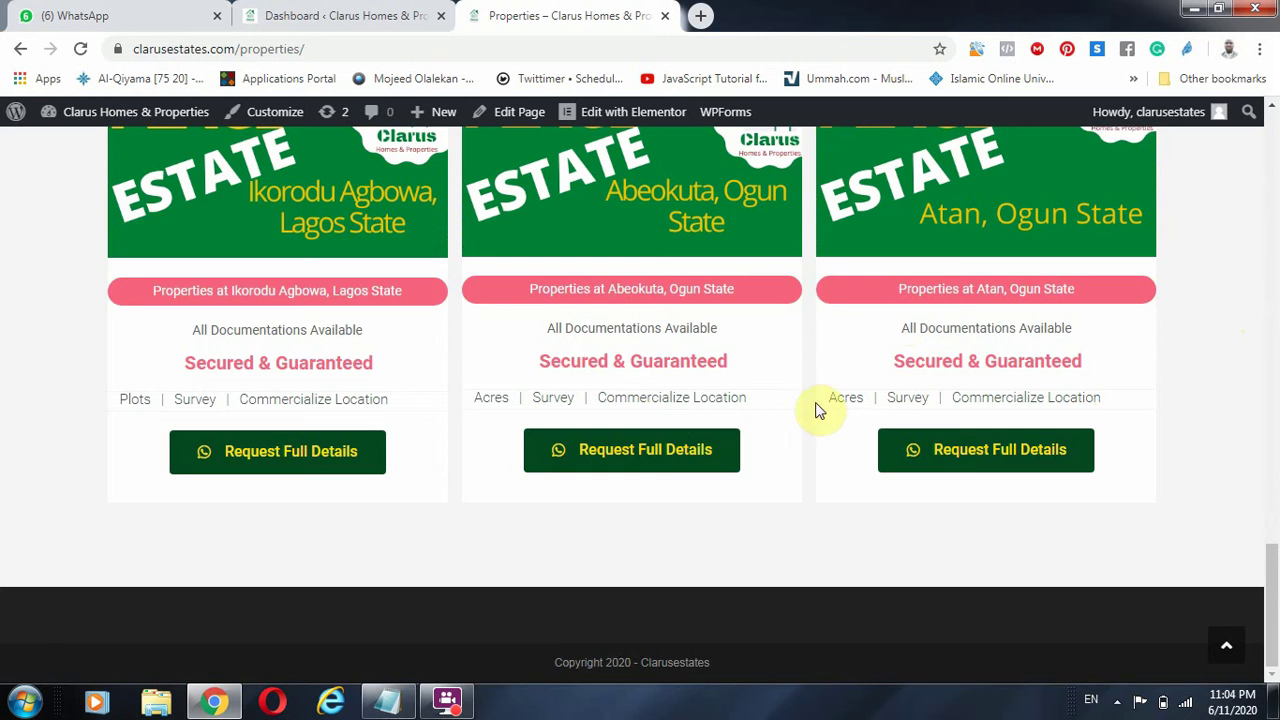
pyautogui.scroll(20, 815, 418)
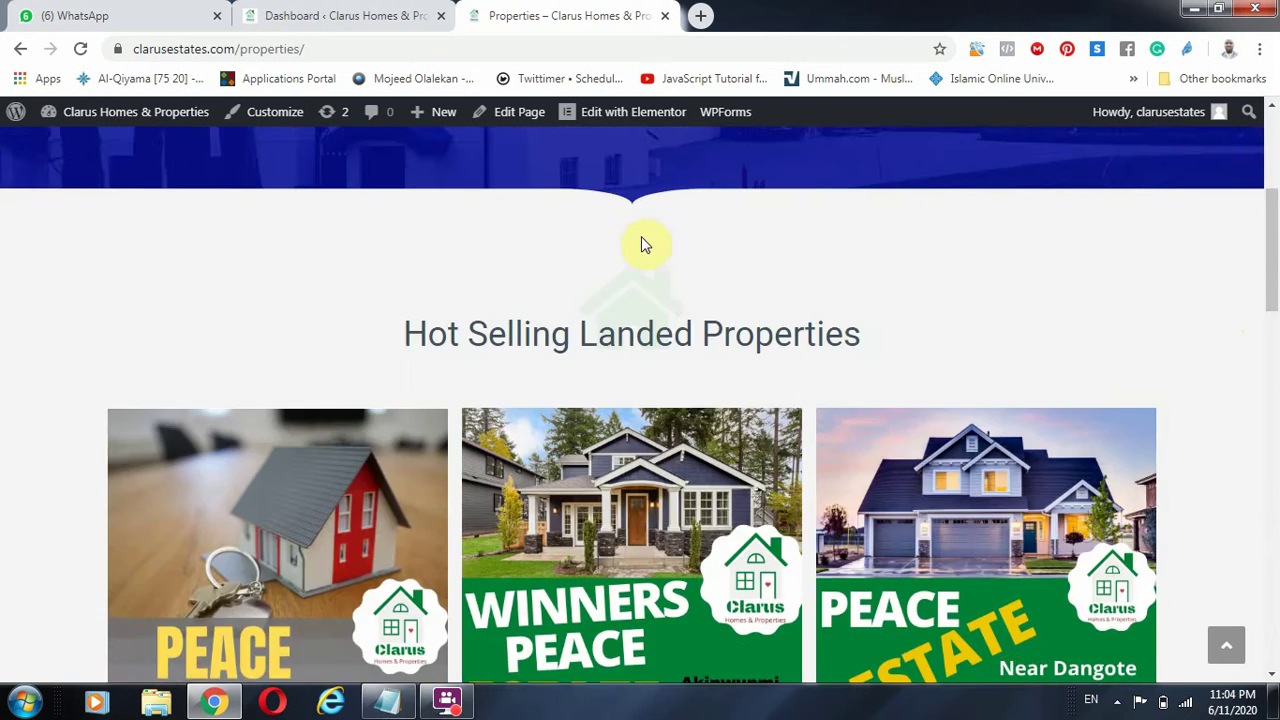
pyautogui.scroll(-10, 923, 240)
pyautogui.scroll(3, 900, 235)
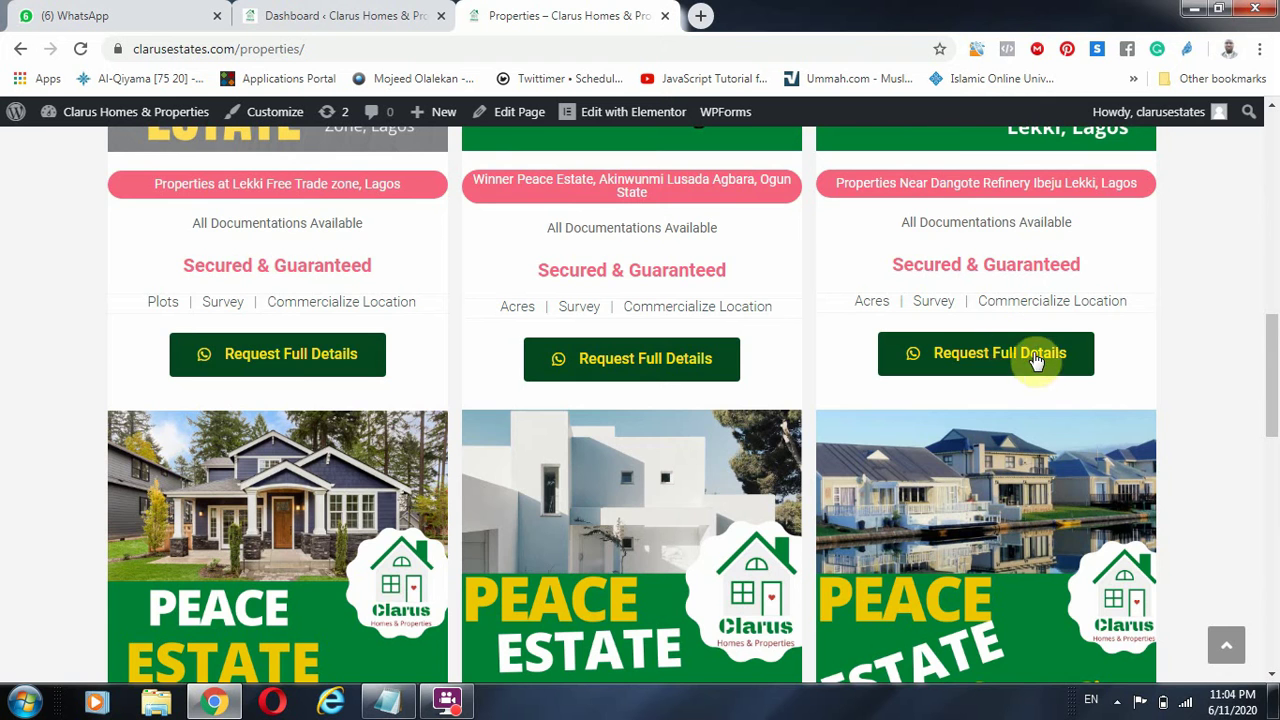
pyautogui.scroll(8, 737, 300)
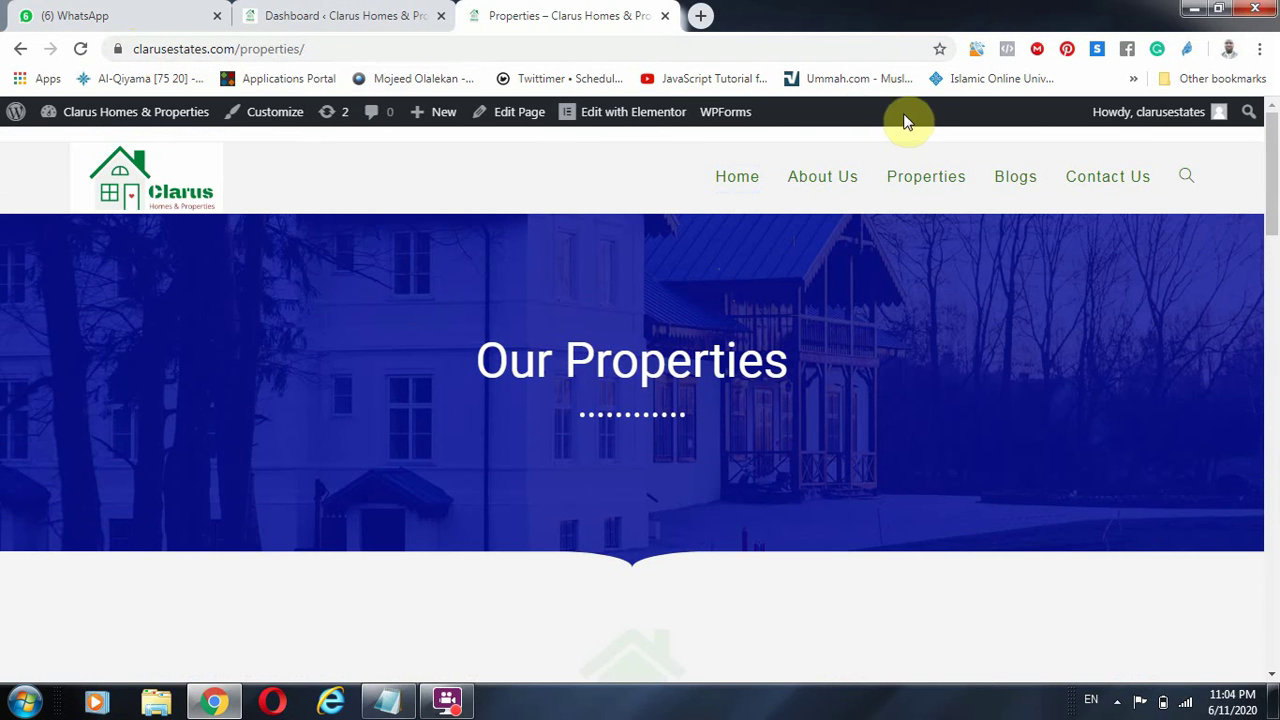
# Open the Contact Us page, review the office contact details, and open its Facebook link in a new tab.
pyautogui.click(1106, 188)
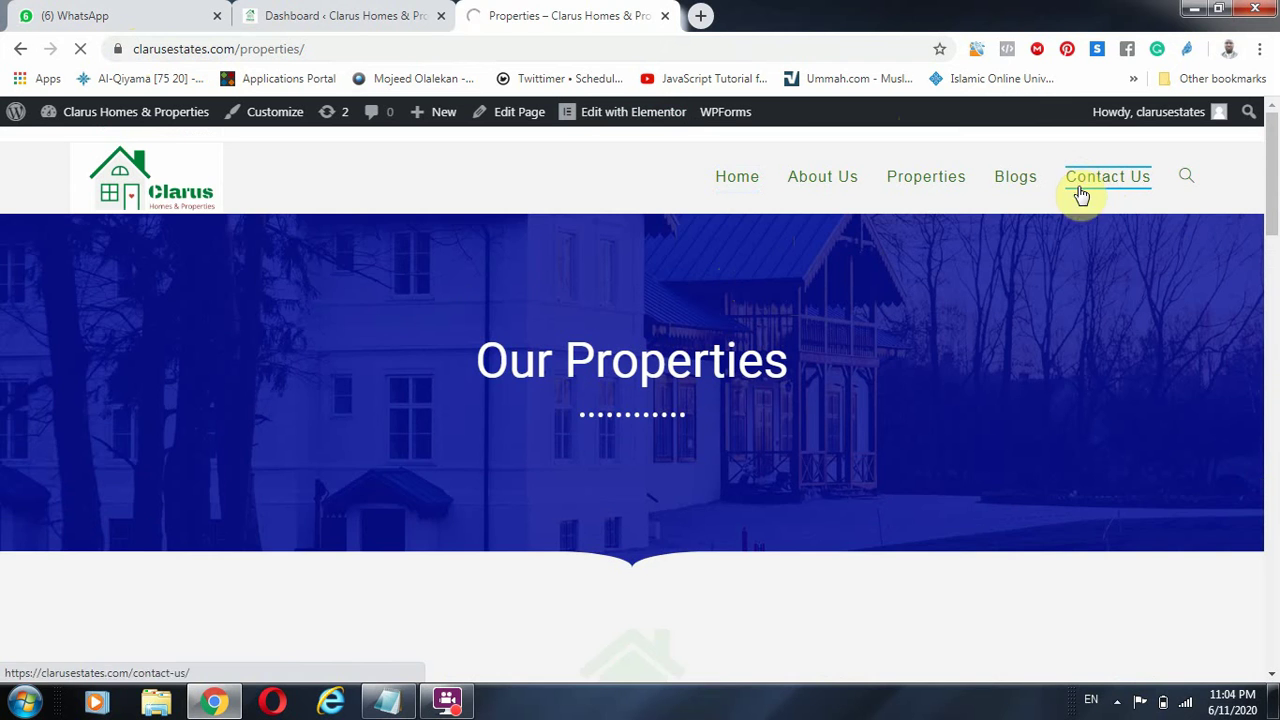
pyautogui.scroll(-5, 751, 366)
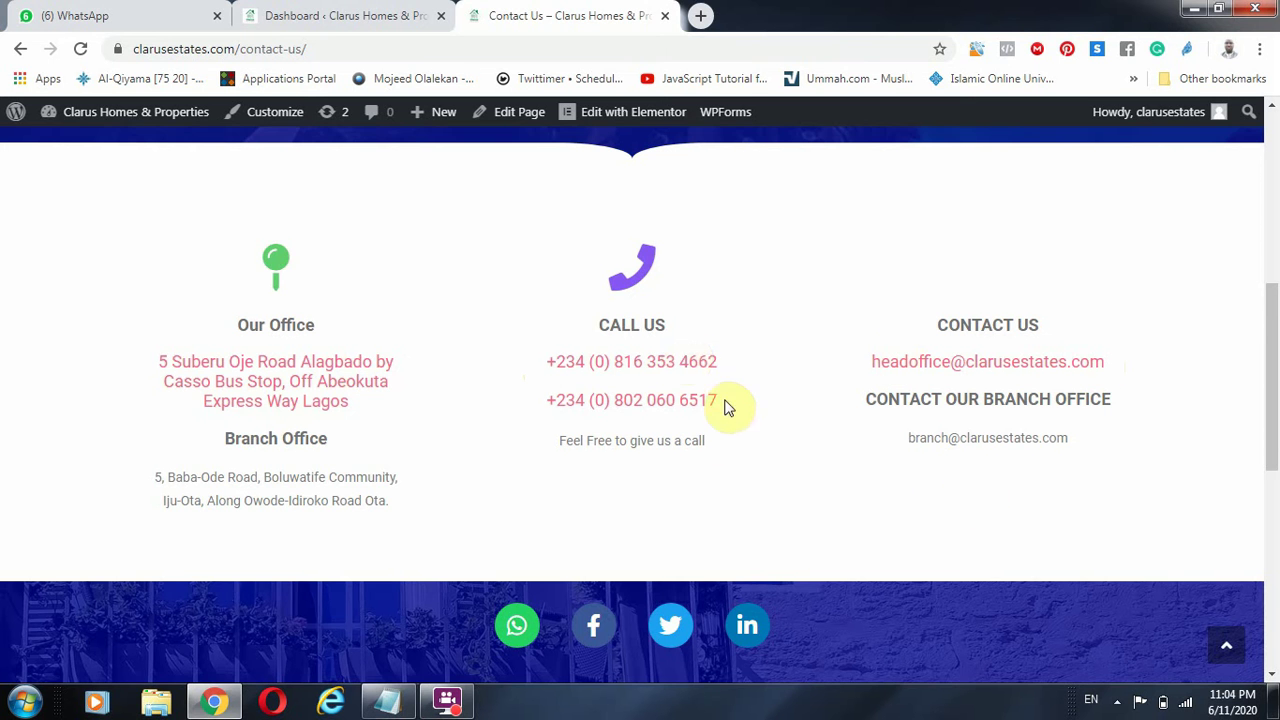
pyautogui.scroll(-3, 700, 450)
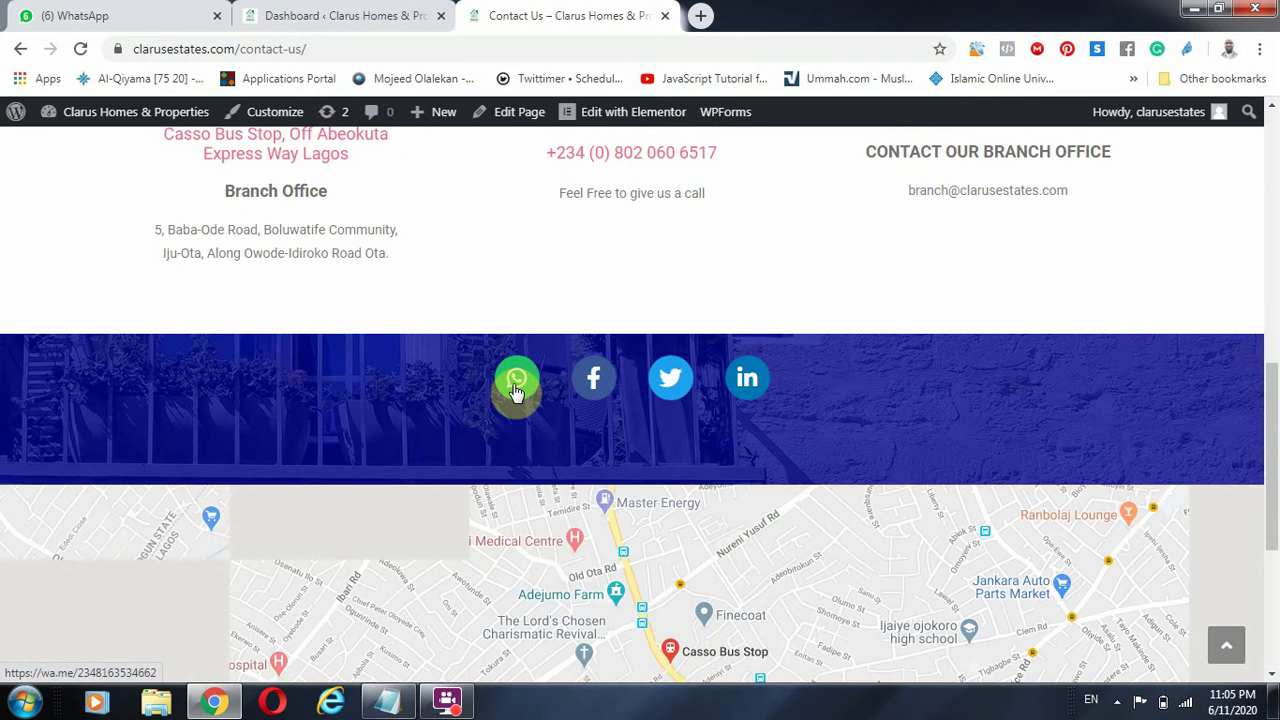
pyautogui.rightClick(598, 378)
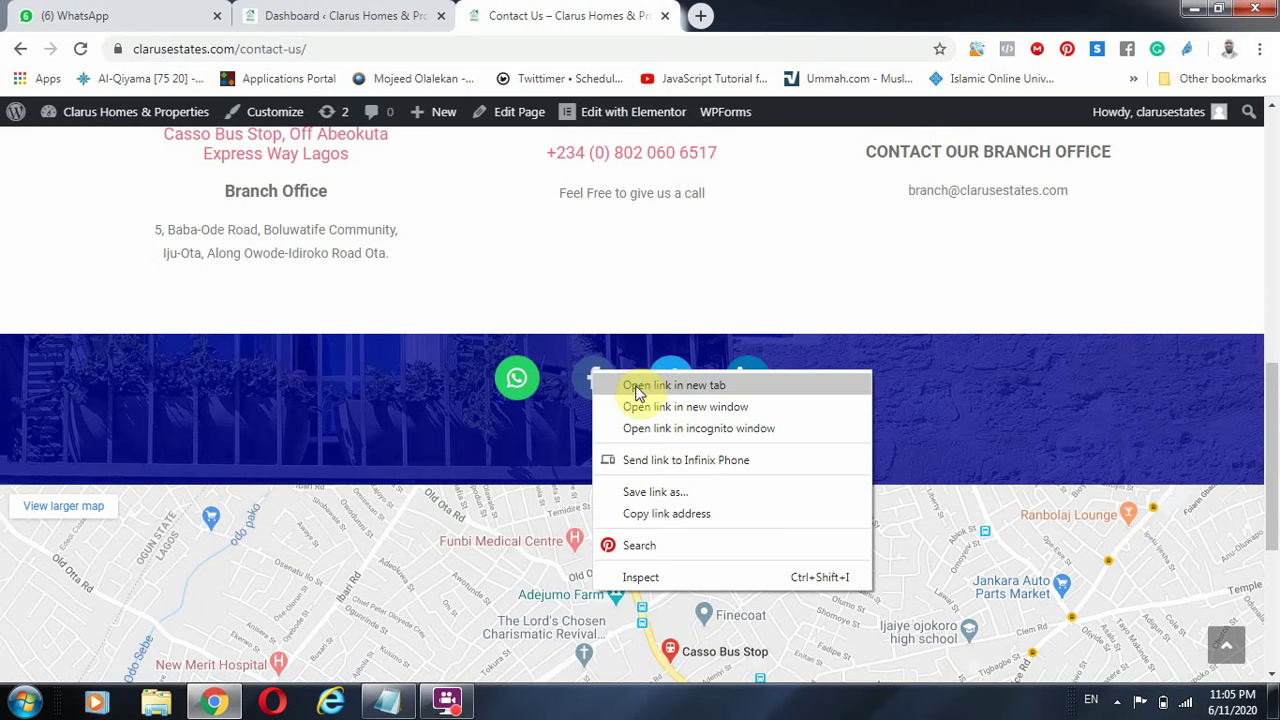
pyautogui.click(634, 385)
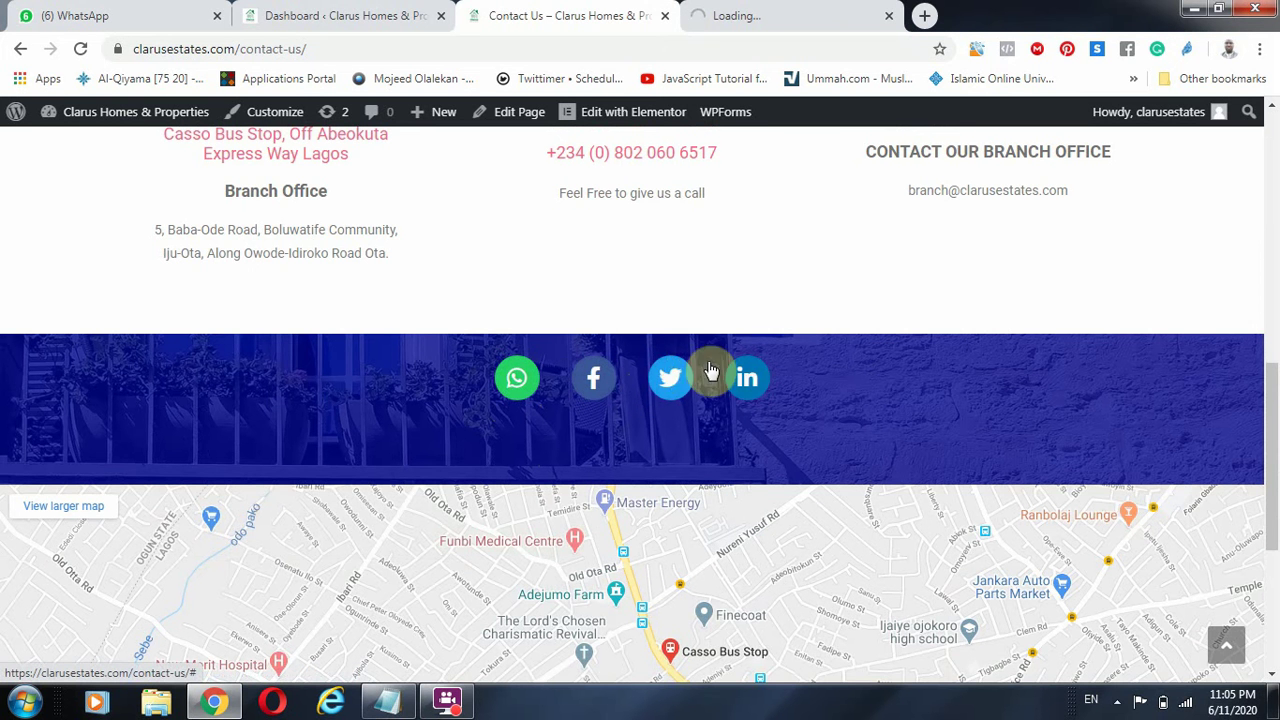
# Check the office location map and the Clarus Resource Limited Facebook page, and return to the top of the Contact Us page.
pyautogui.scroll(-3, 970, 375)
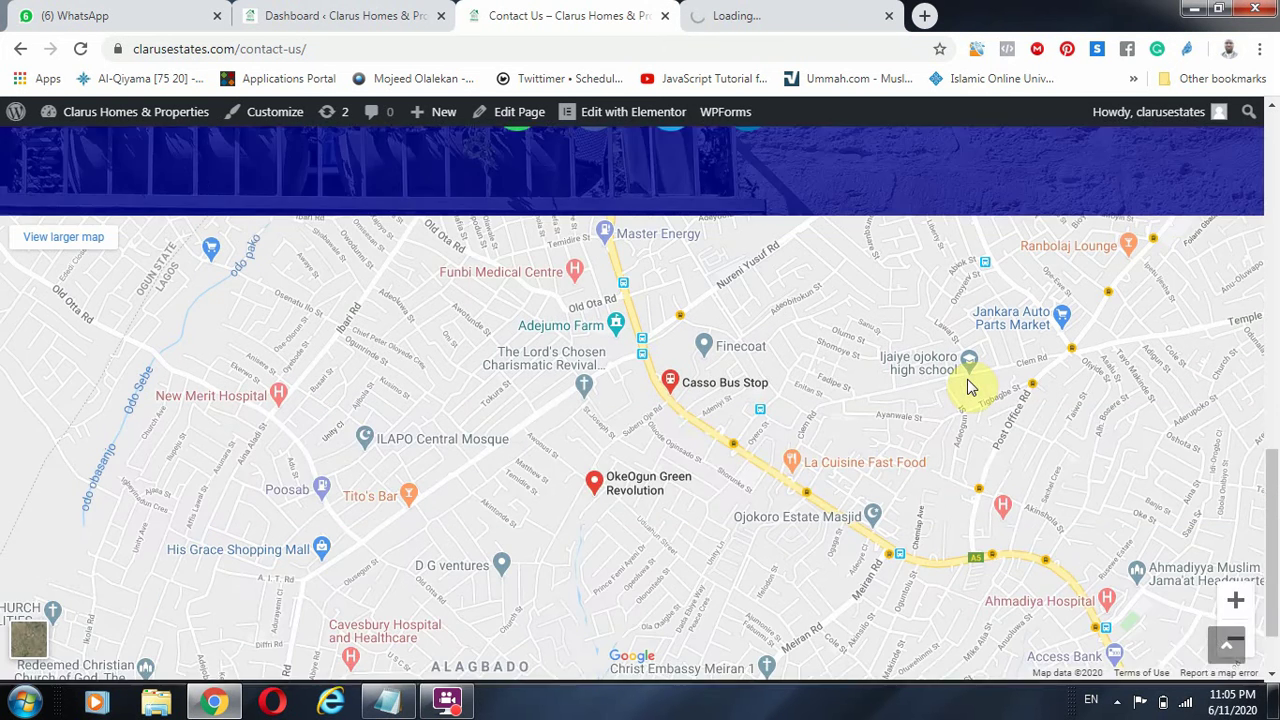
pyautogui.scroll(-1, 967, 379)
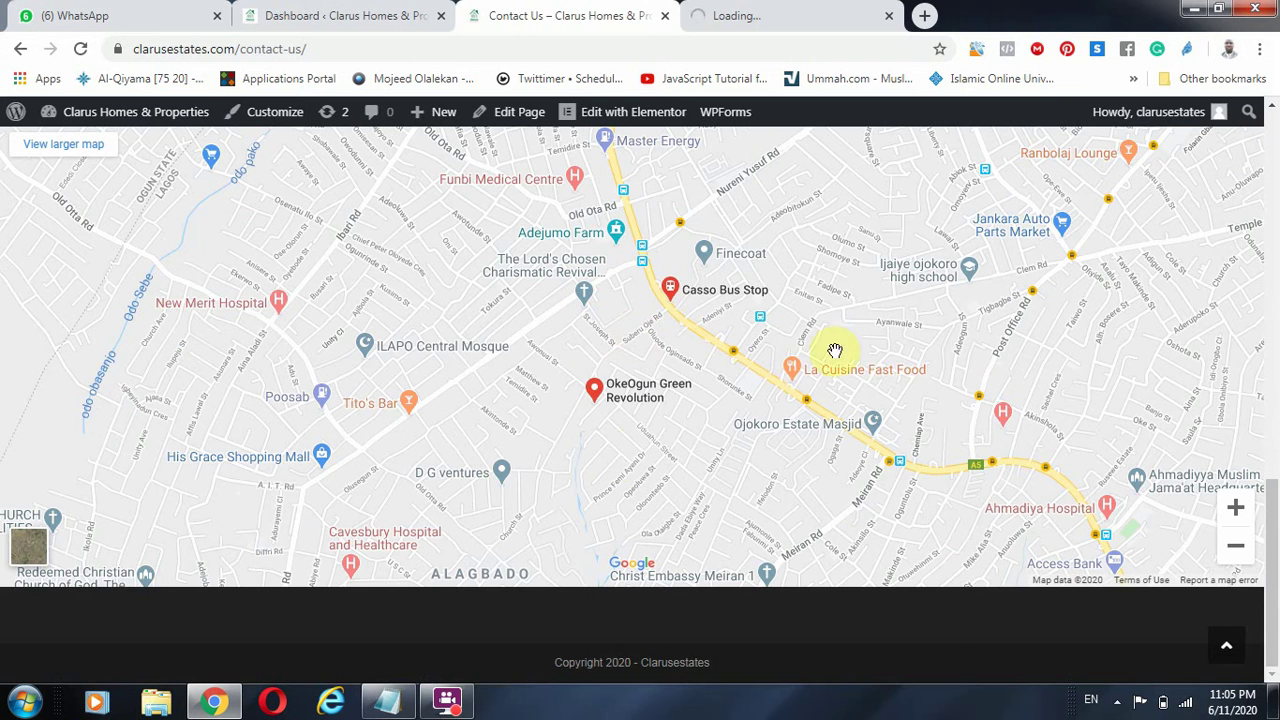
pyautogui.scroll(4, 838, 360)
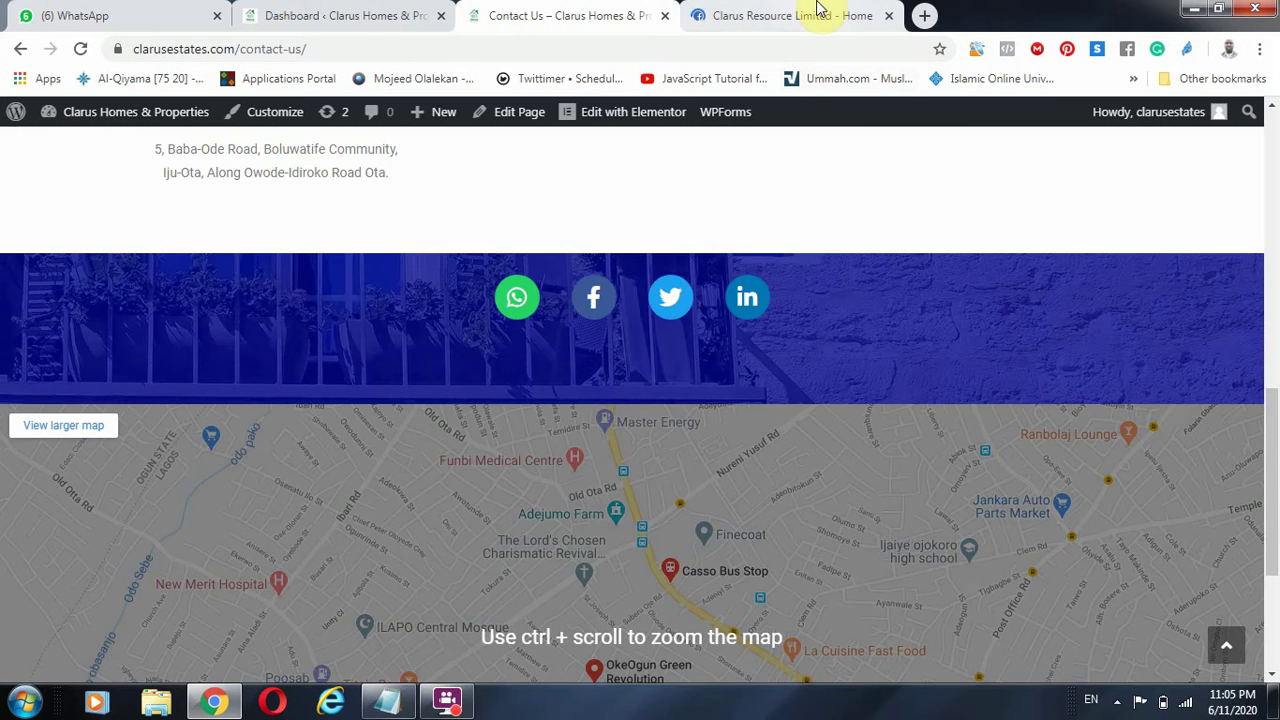
pyautogui.click(818, 15)
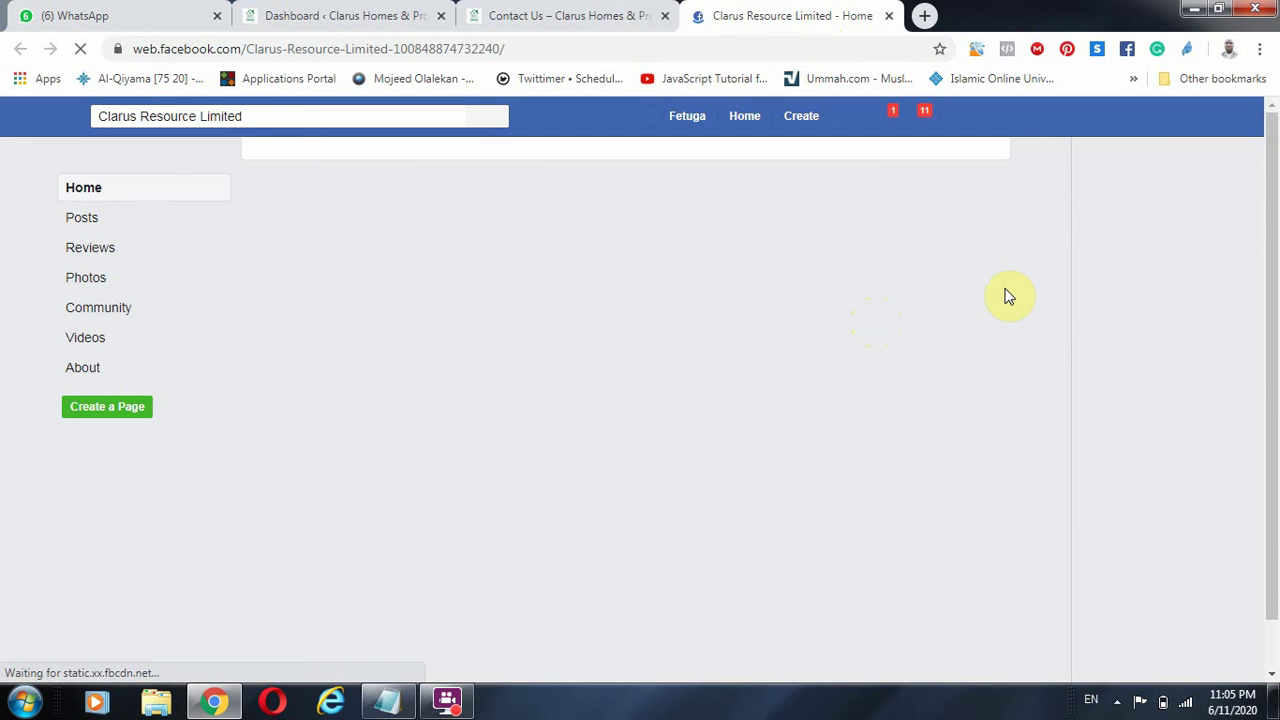
pyautogui.click(585, 15)
pyautogui.scroll(10, 889, 380)
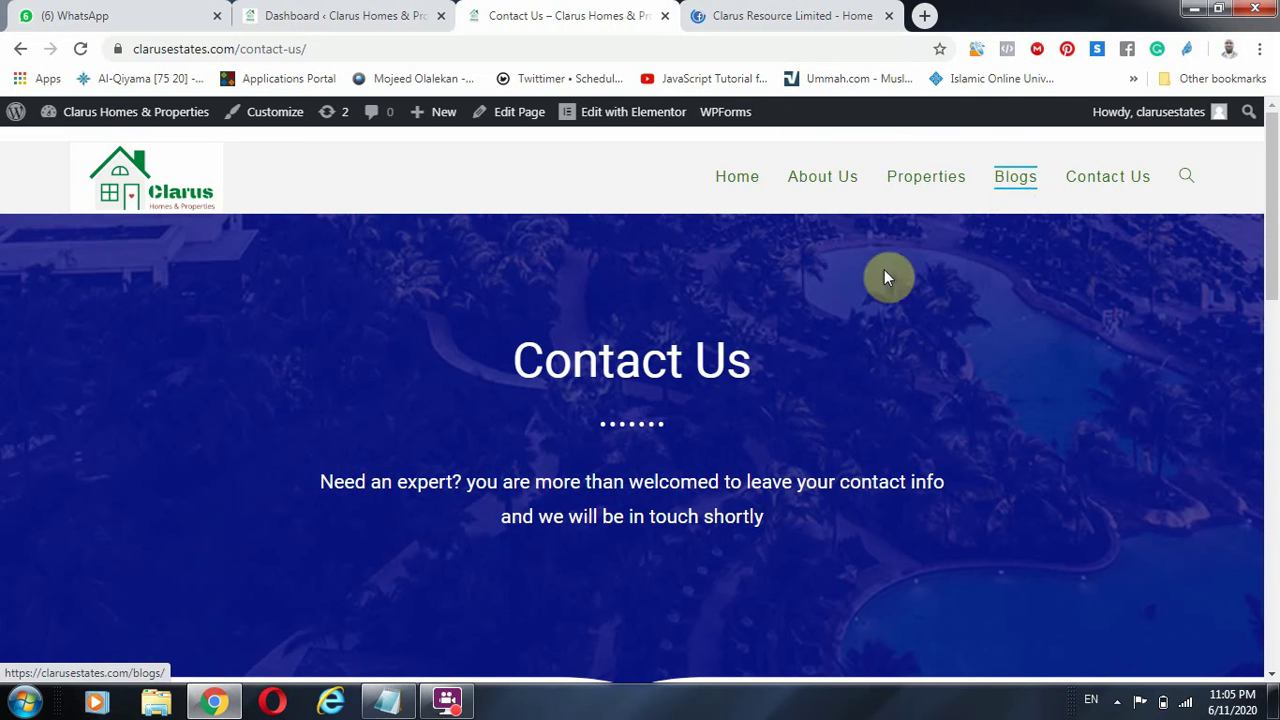
# Switch to the Notepad note and highlight the "Paid Ads: Facebook, Google" line.
pyautogui.click(388, 701)
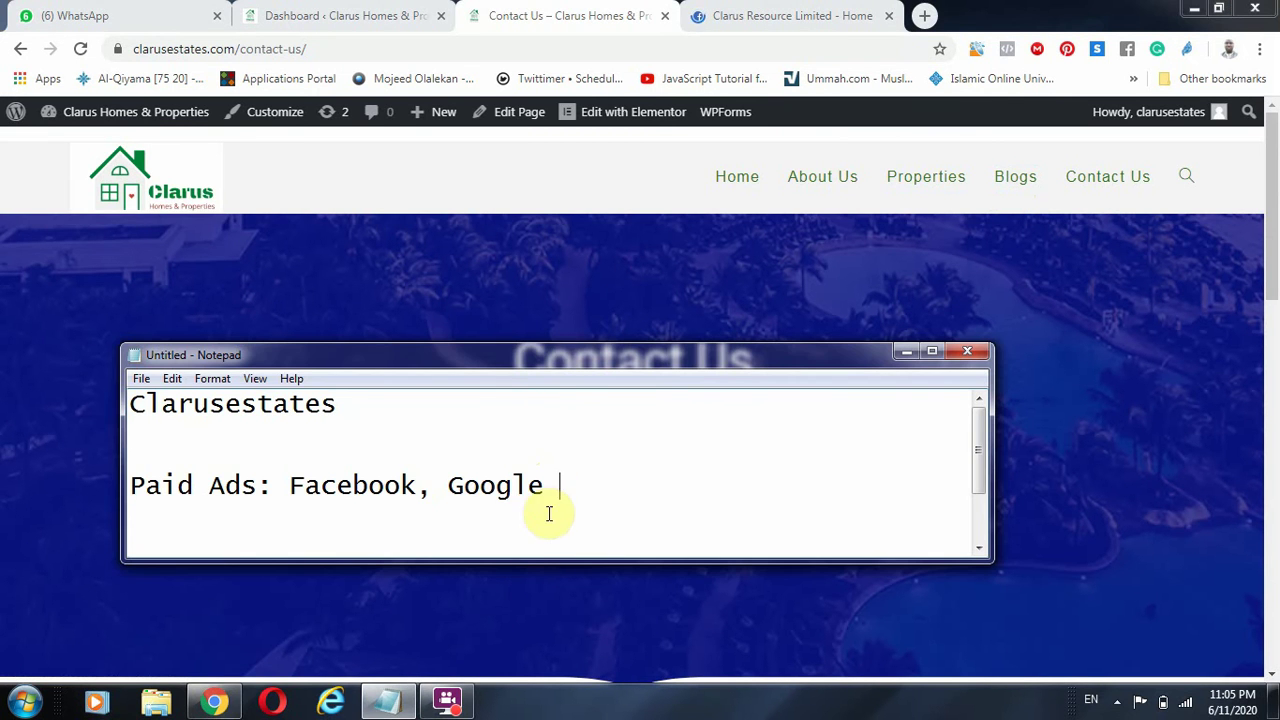
pyautogui.moveTo(562, 486); pyautogui.dragTo(115, 472)
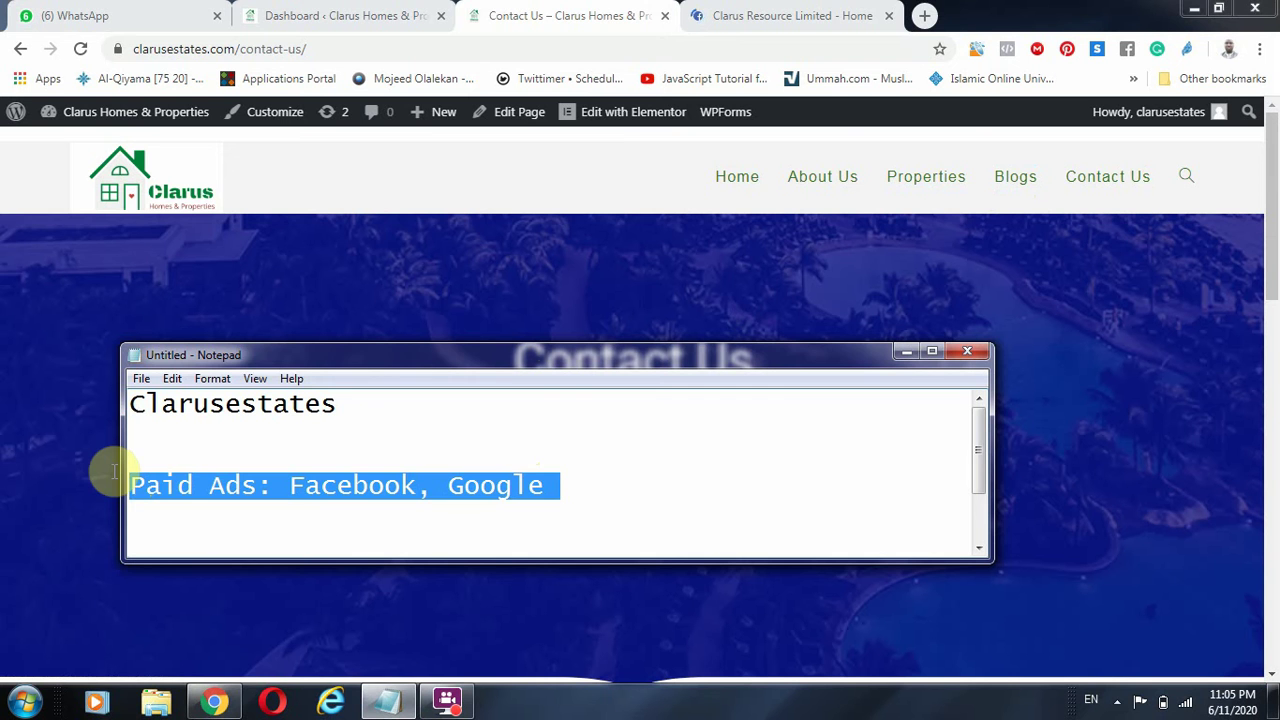
pyautogui.click(225, 468)
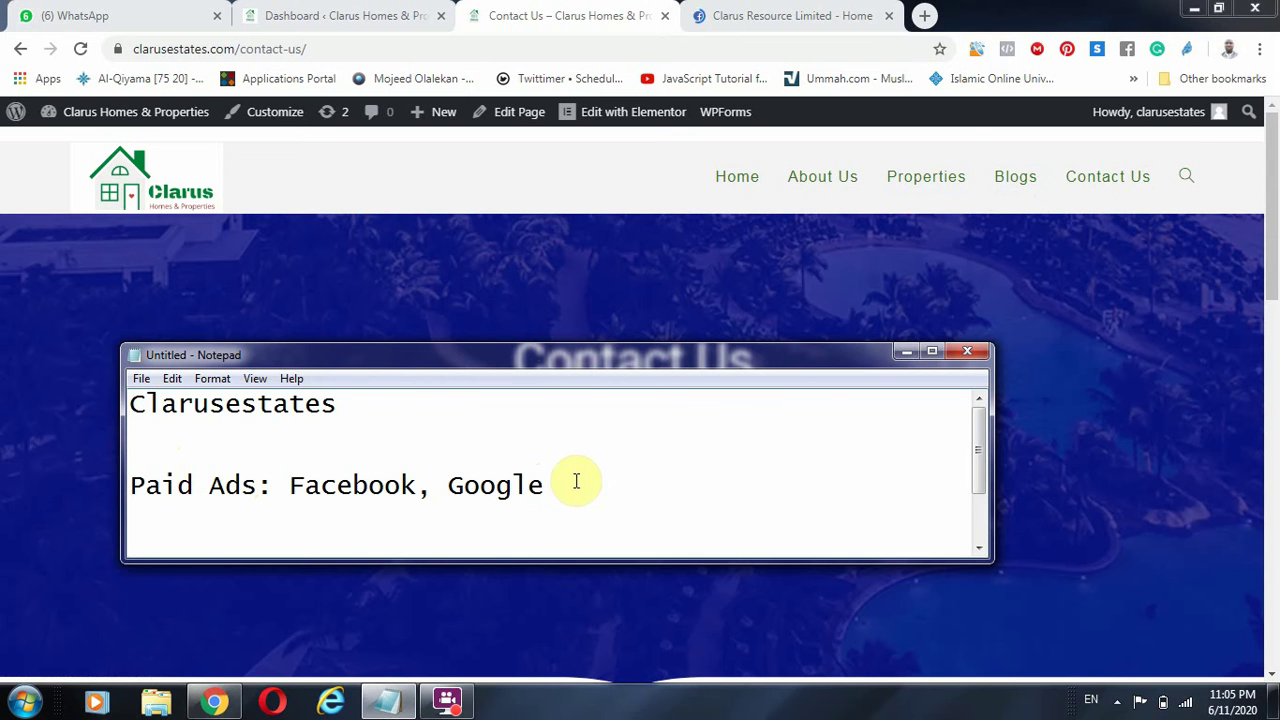
pyautogui.moveTo(557, 488); pyautogui.dragTo(86, 486)
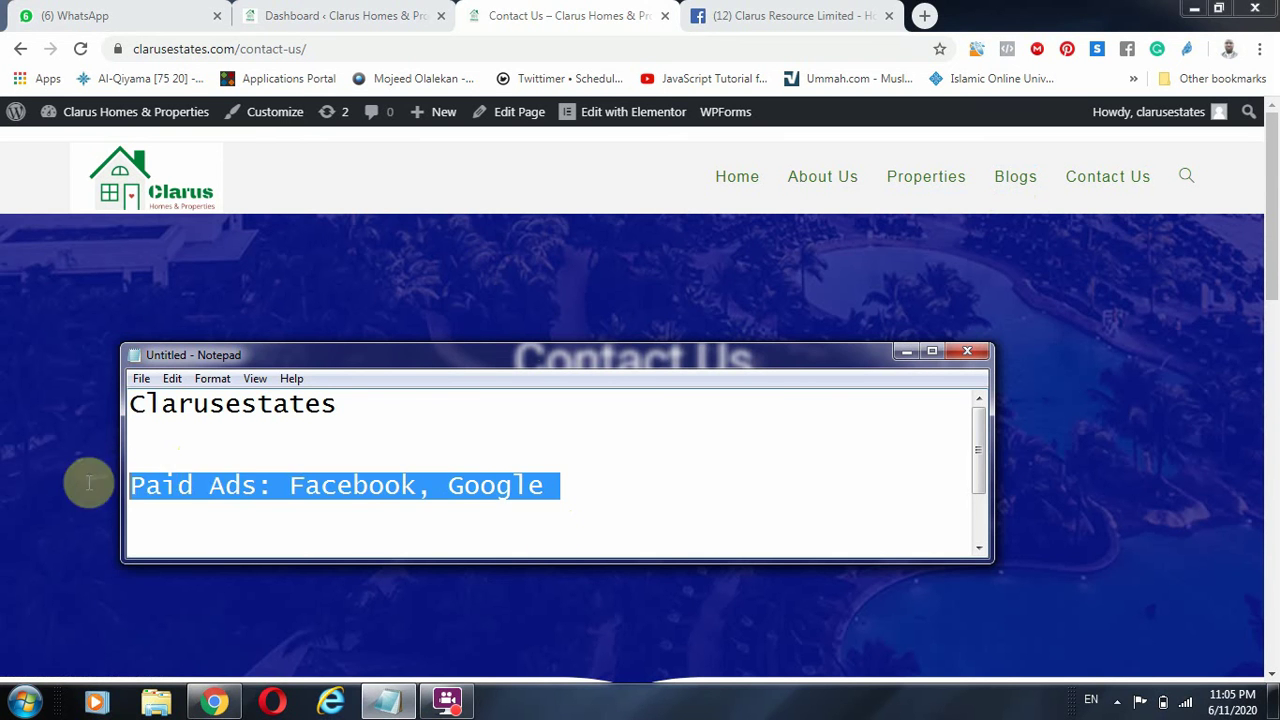
# Write "Content Creation" above the Paid Ads line, with an empty line between the two.
pyautogui.click(246, 455)
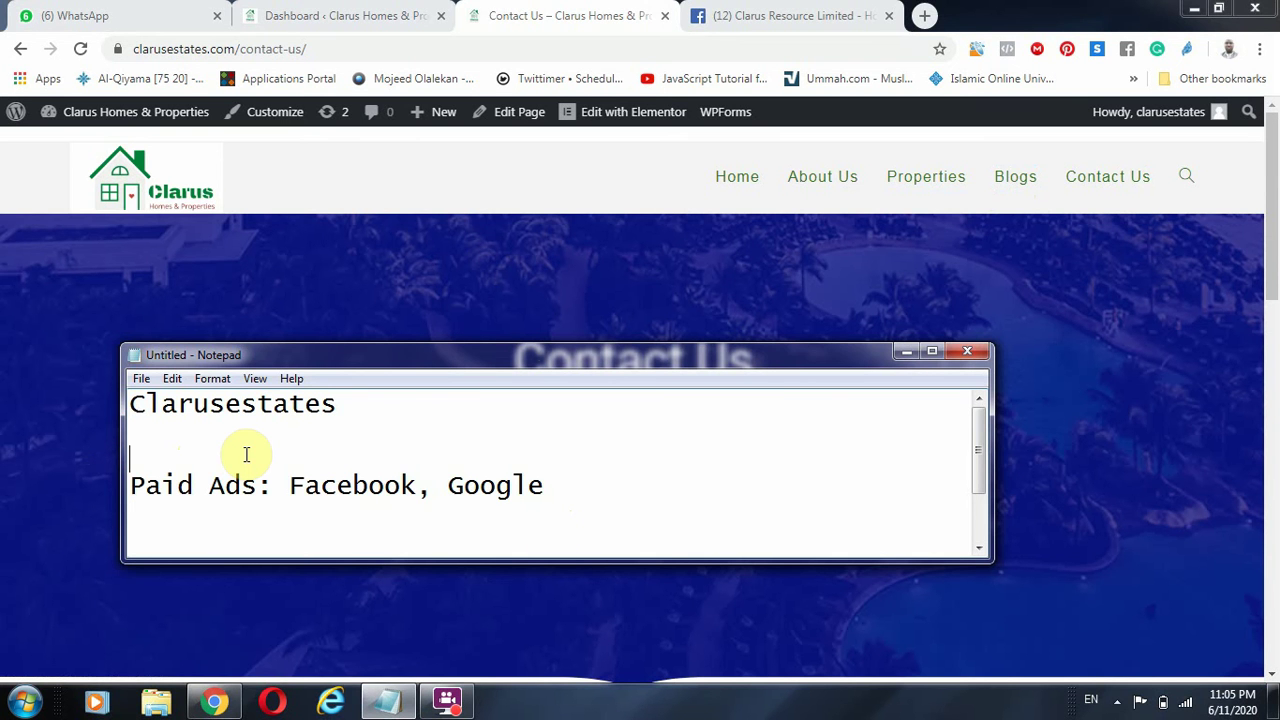
pyautogui.write('Conten')
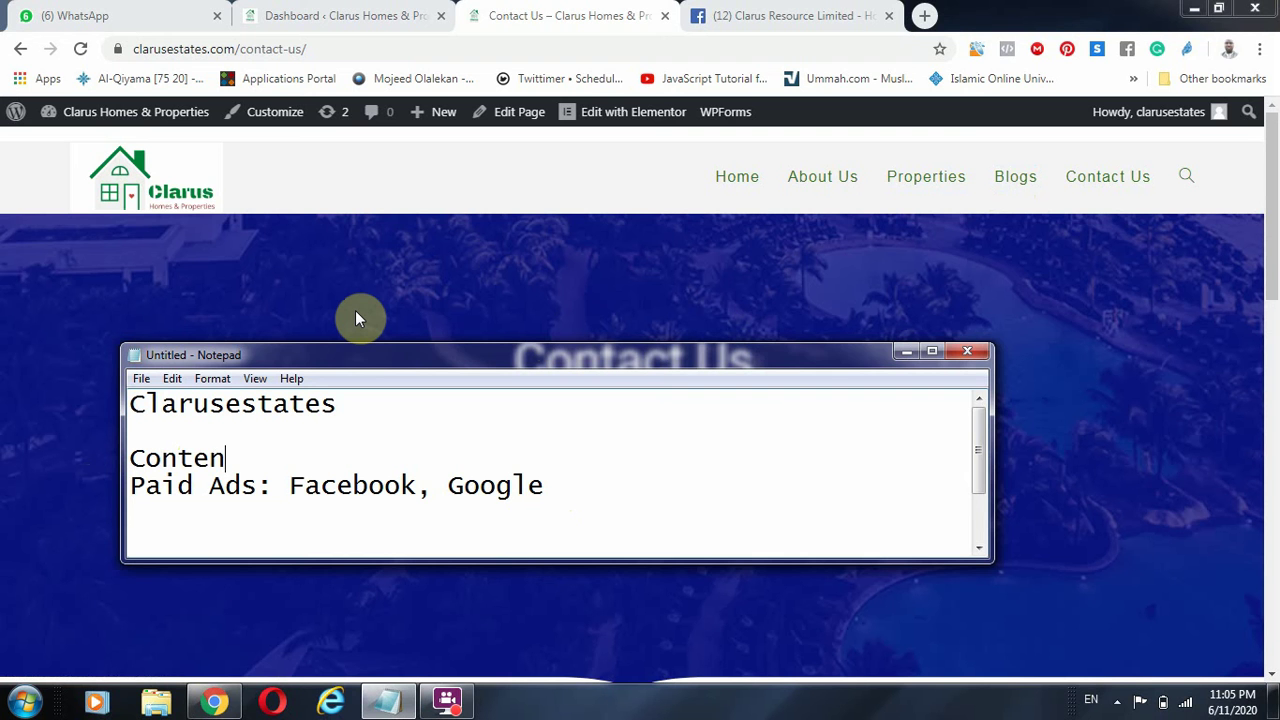
pyautogui.write('t Creationg')
pyautogui.press('Return')
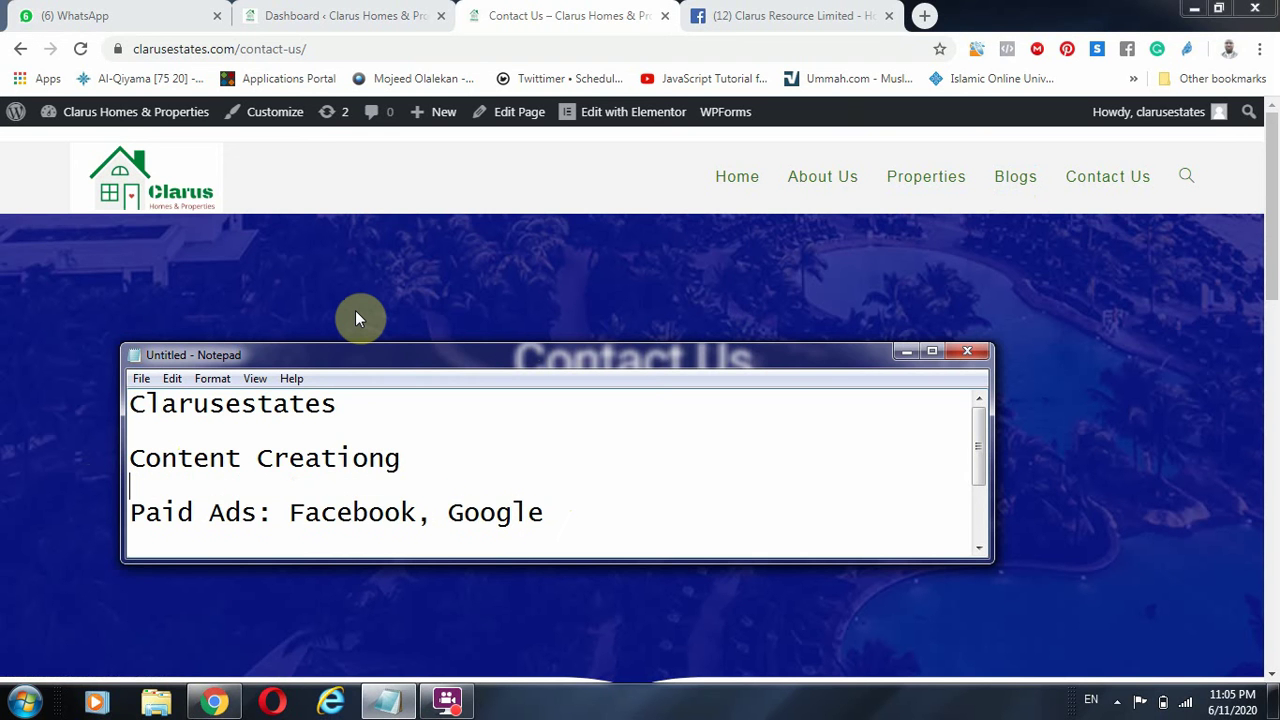
pyautogui.press('BackSpace')
pyautogui.press('BackSpace')
pyautogui.press('BackSpace')
pyautogui.press('Return')
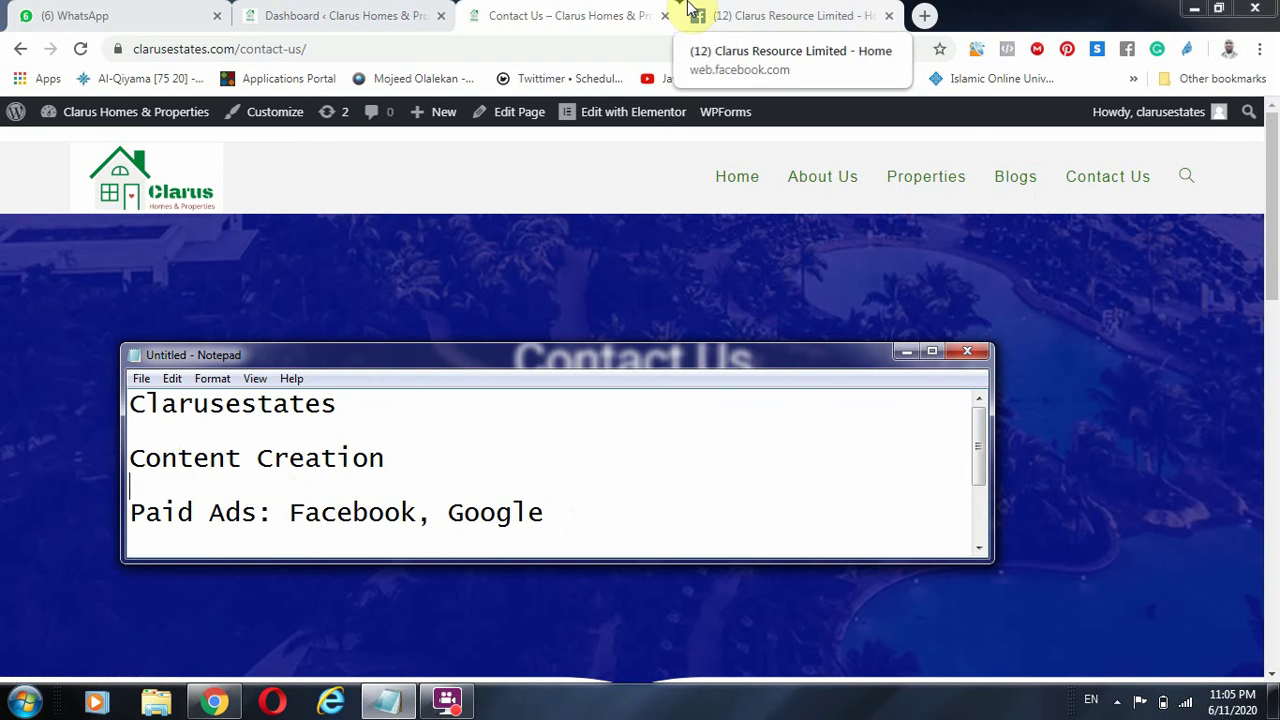
# Return to the website in Chrome and open its Blogs page.
pyautogui.click(1012, 179)
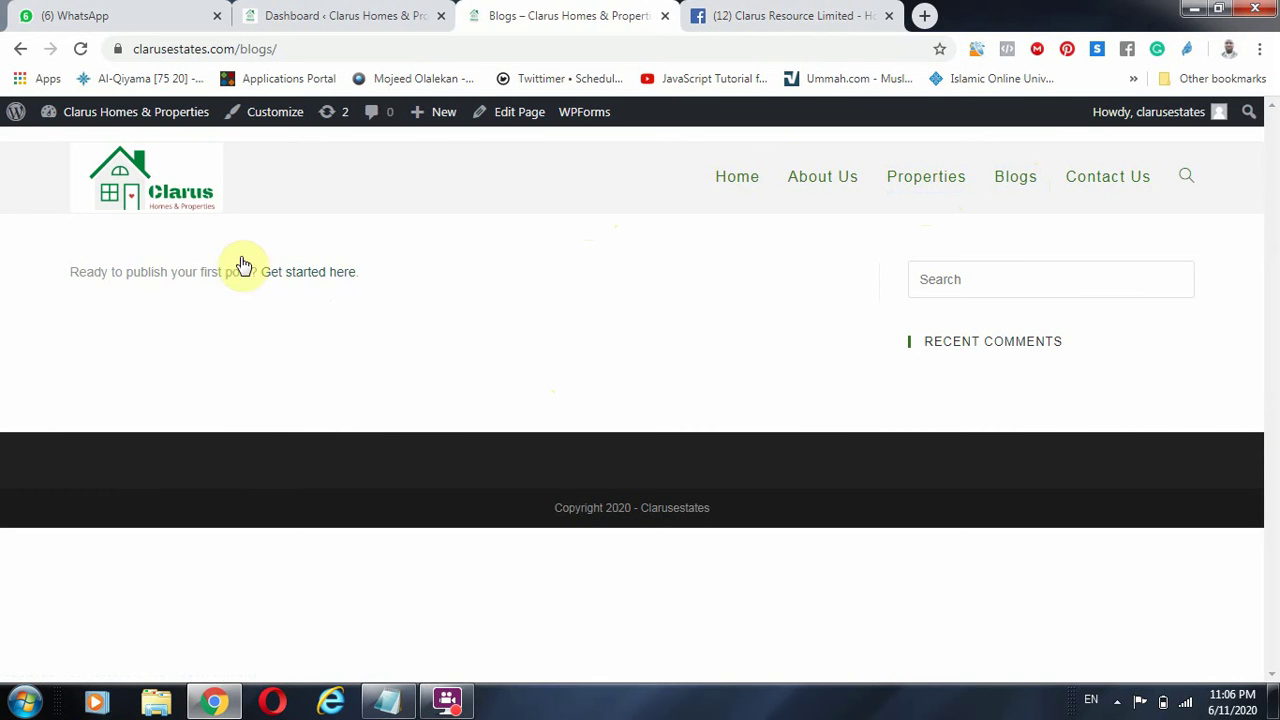
# Open the Clarus website's Properties page in a new browser tab, keeping the Blogs page open.
pyautogui.click(253, 16)
pyautogui.click(610, 15)
pyautogui.rightClick(924, 183)
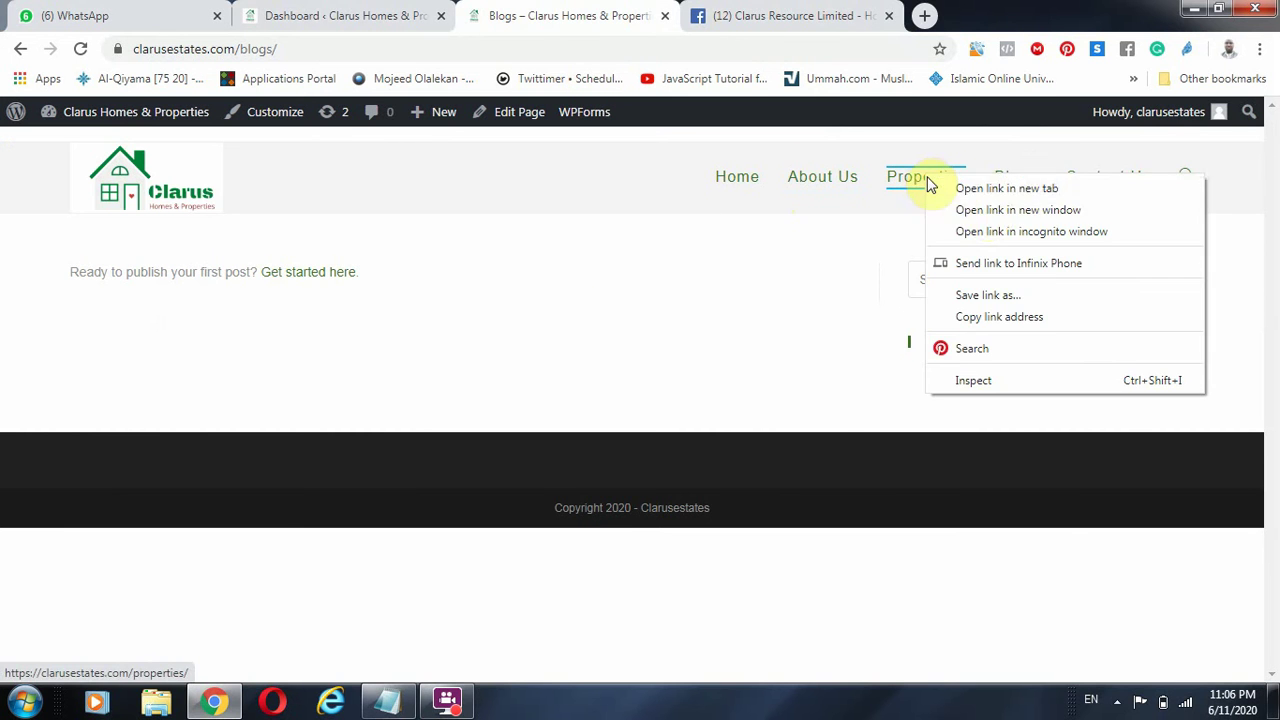
pyautogui.click(988, 192)
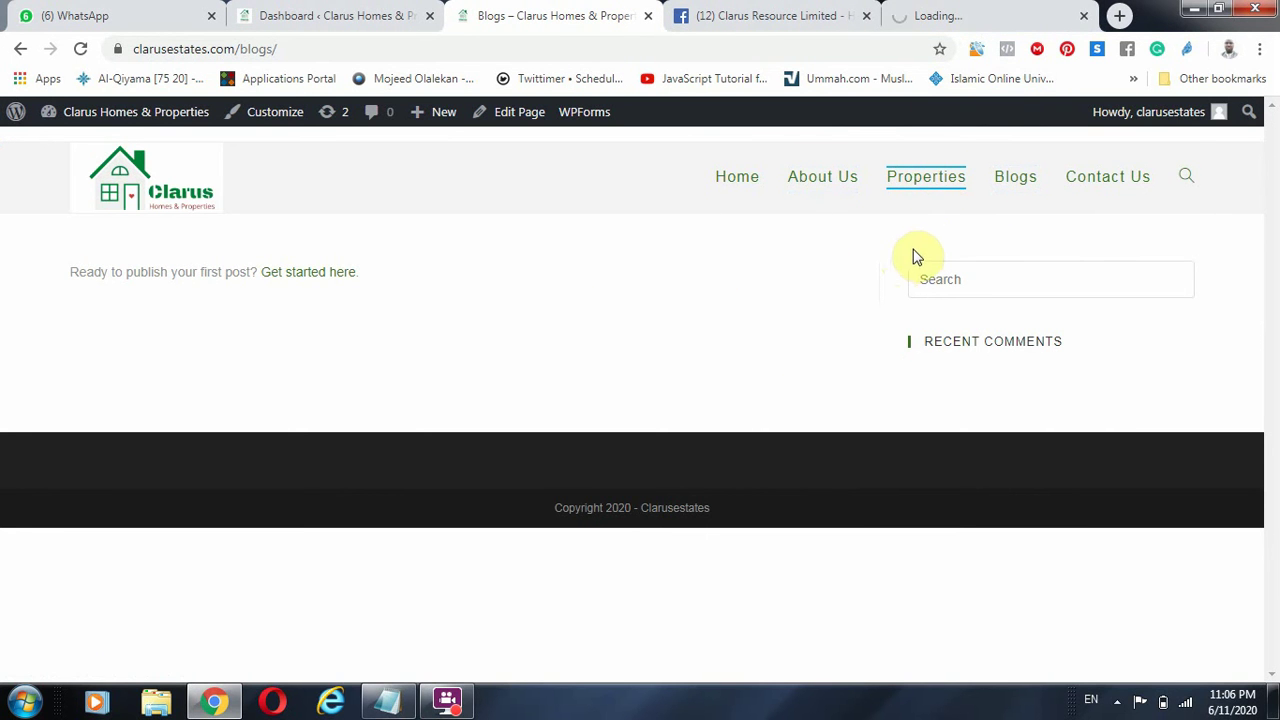
# Go to google.com in another new tab and search for "property companies in lagos".
pyautogui.click(1120, 14)
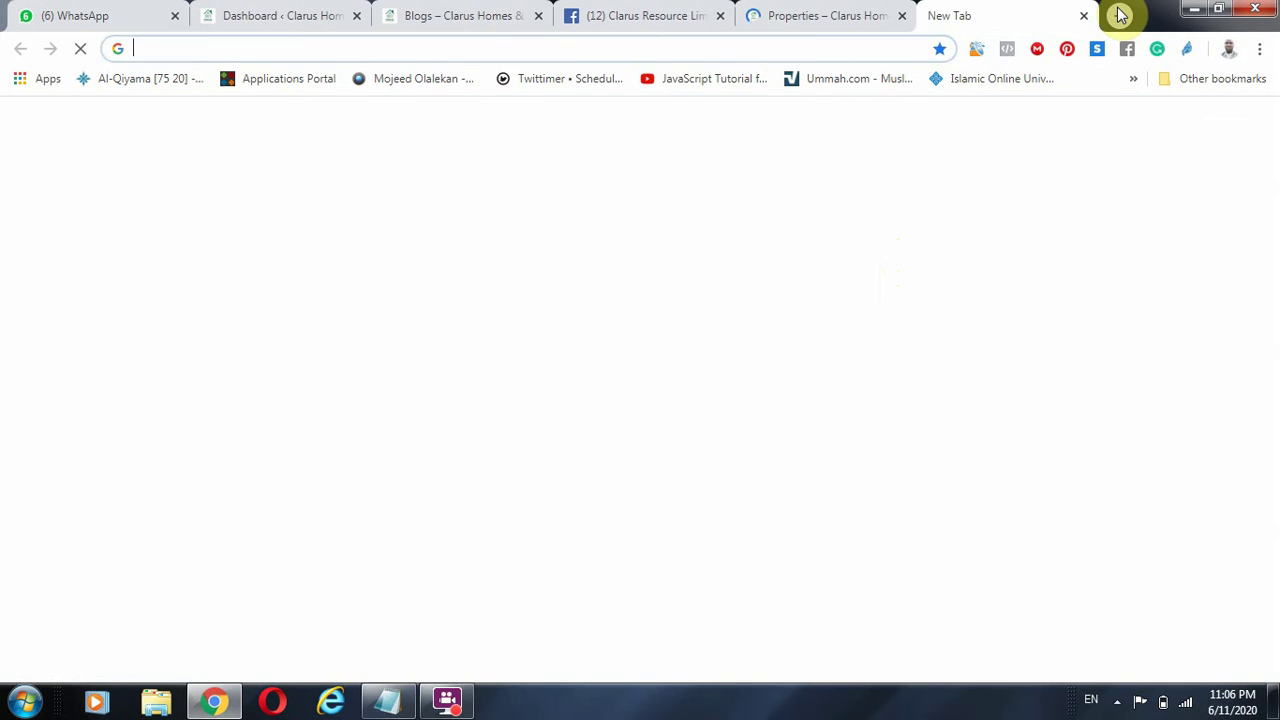
pyautogui.write('google.com')
pyautogui.press('Return')
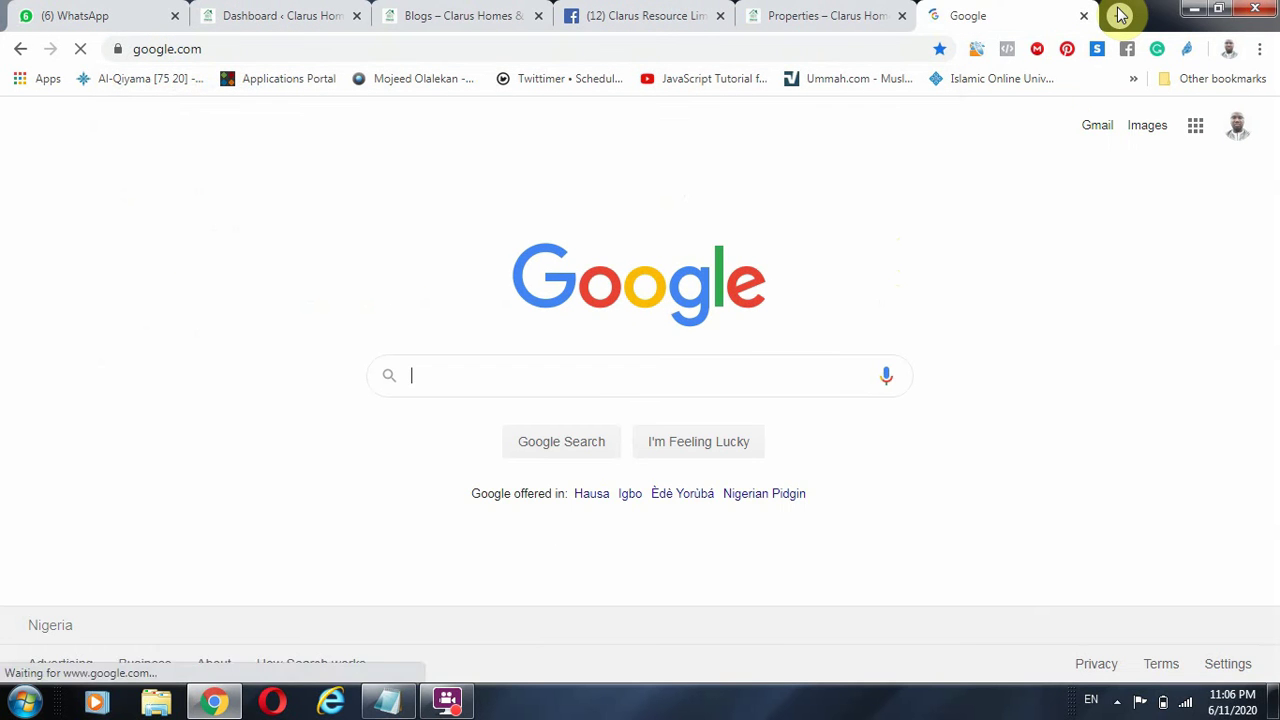
pyautogui.write('p')
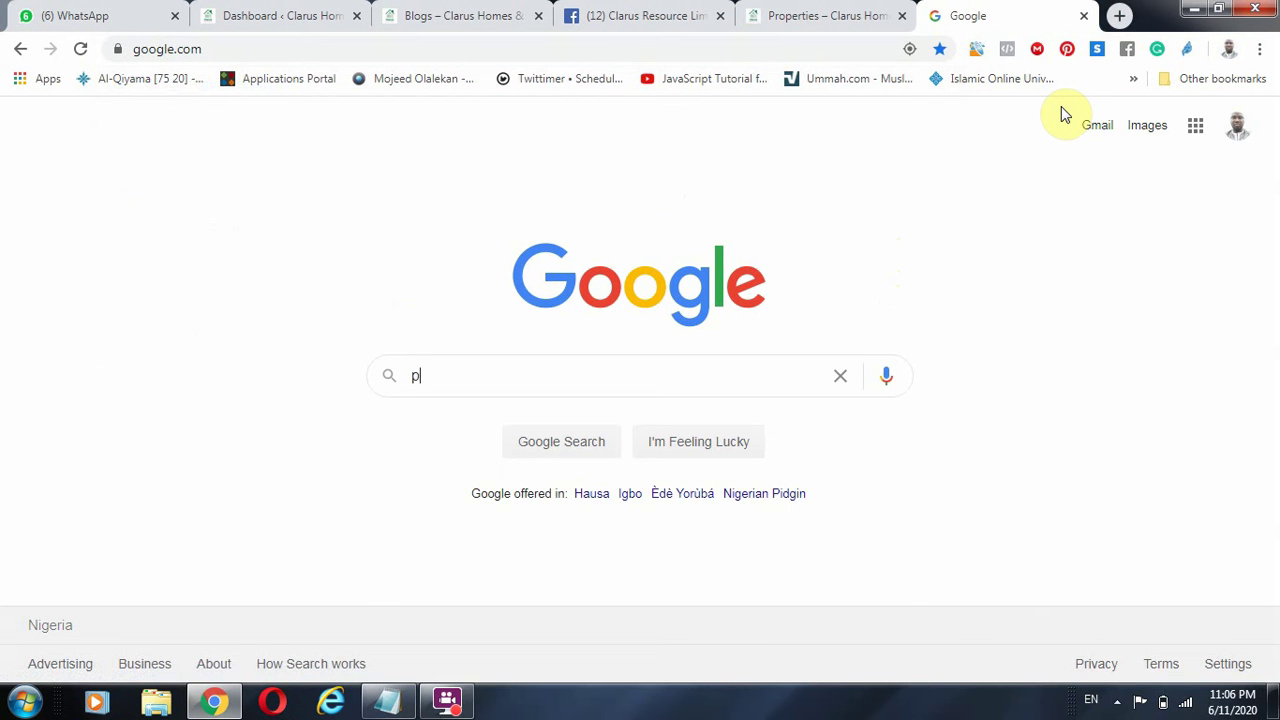
pyautogui.write('ro')
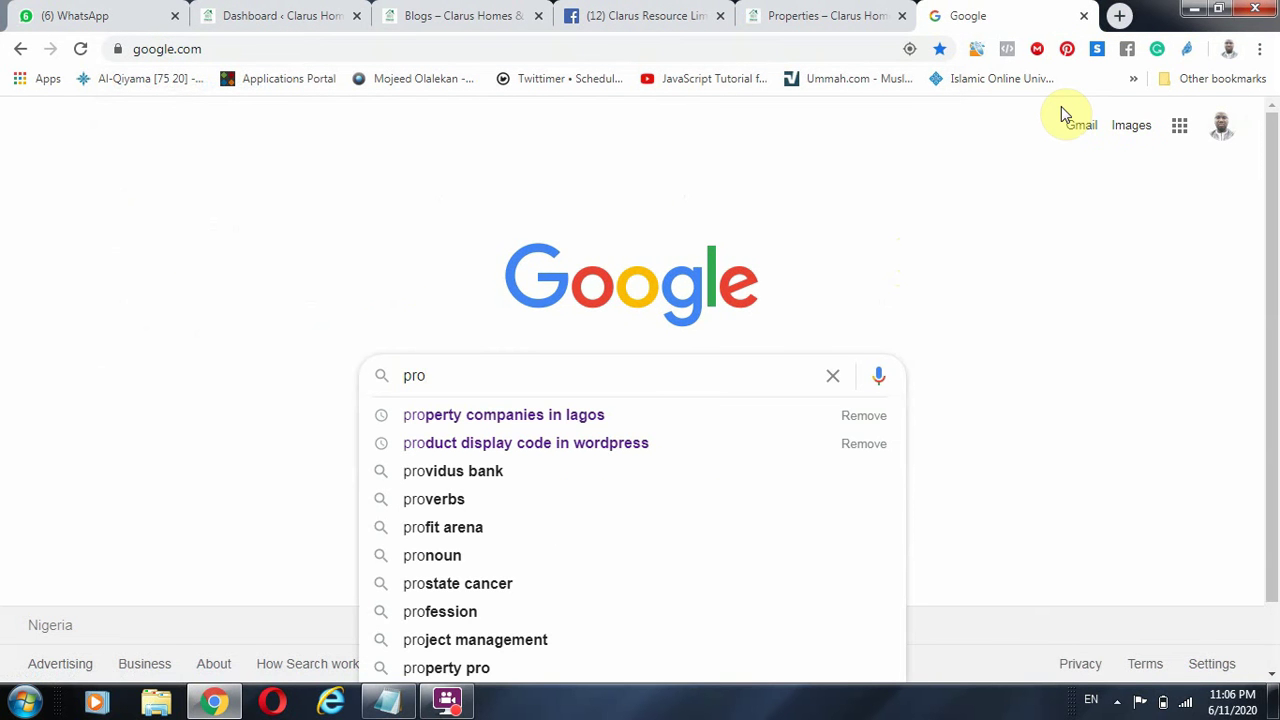
pyautogui.press('Down')
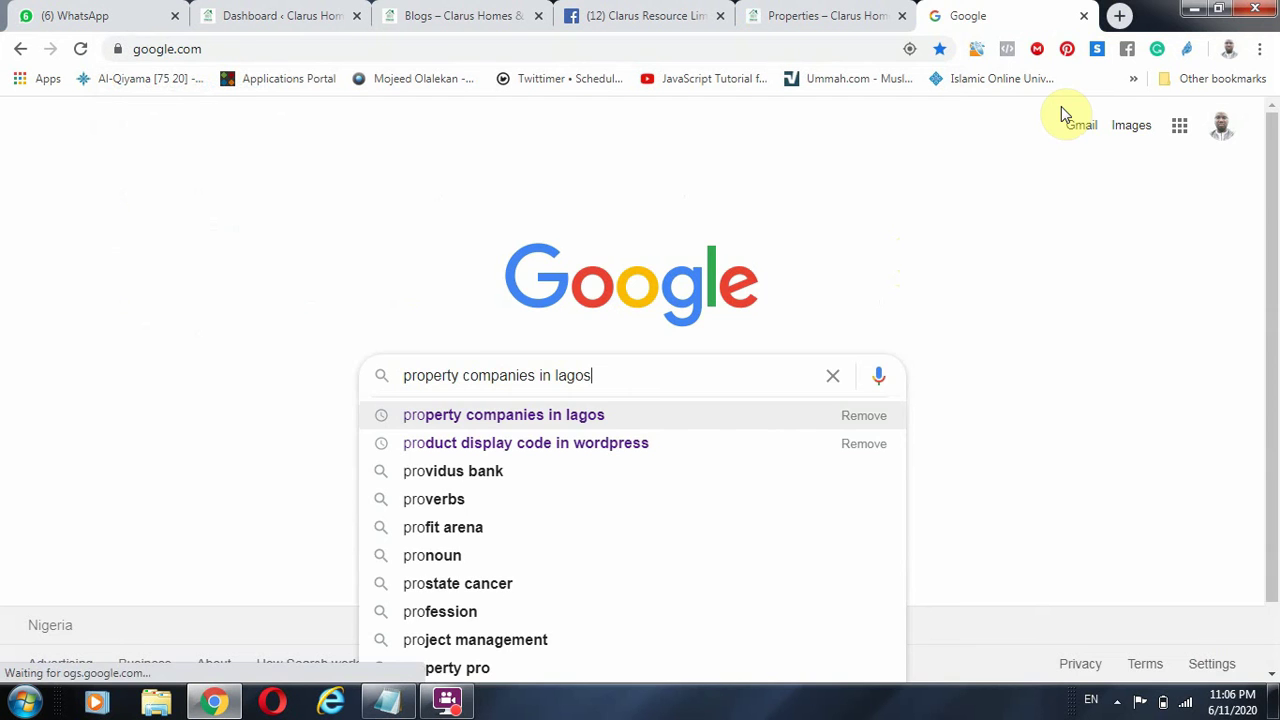
pyautogui.press('Return')
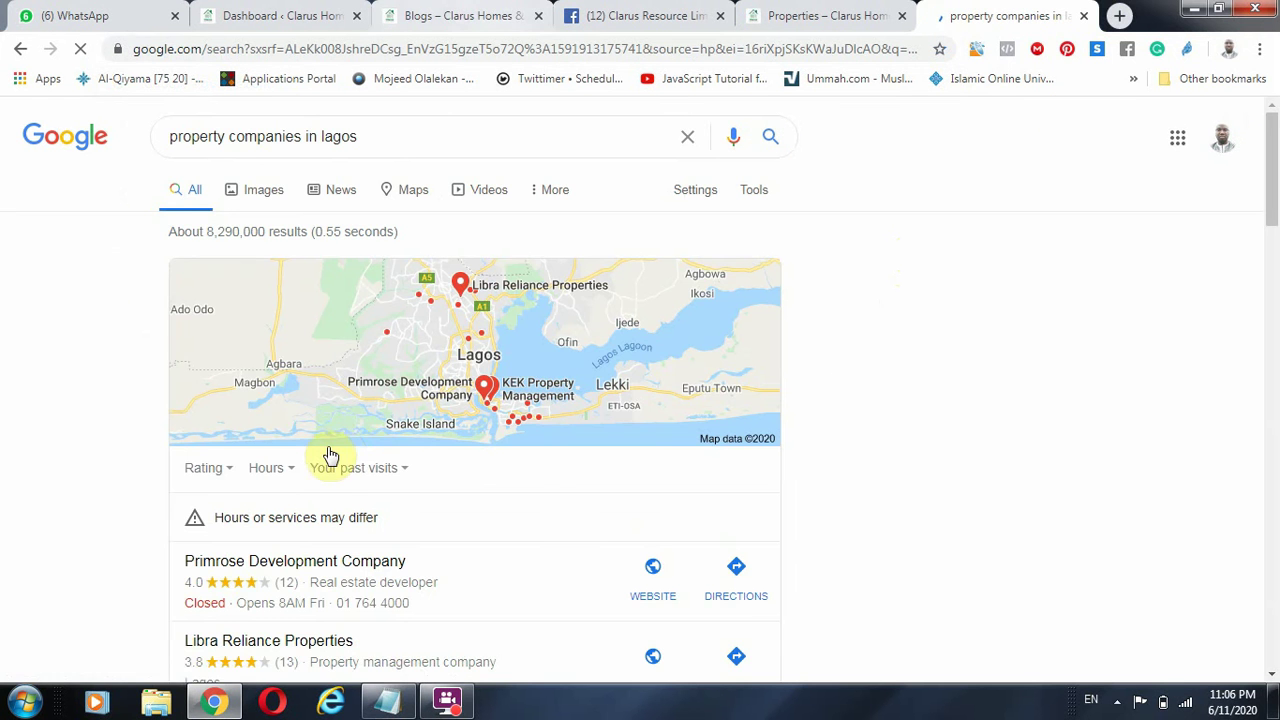
# Look through the organic listings of real estate companies in the Google results.
pyautogui.scroll(-5, 331, 456)
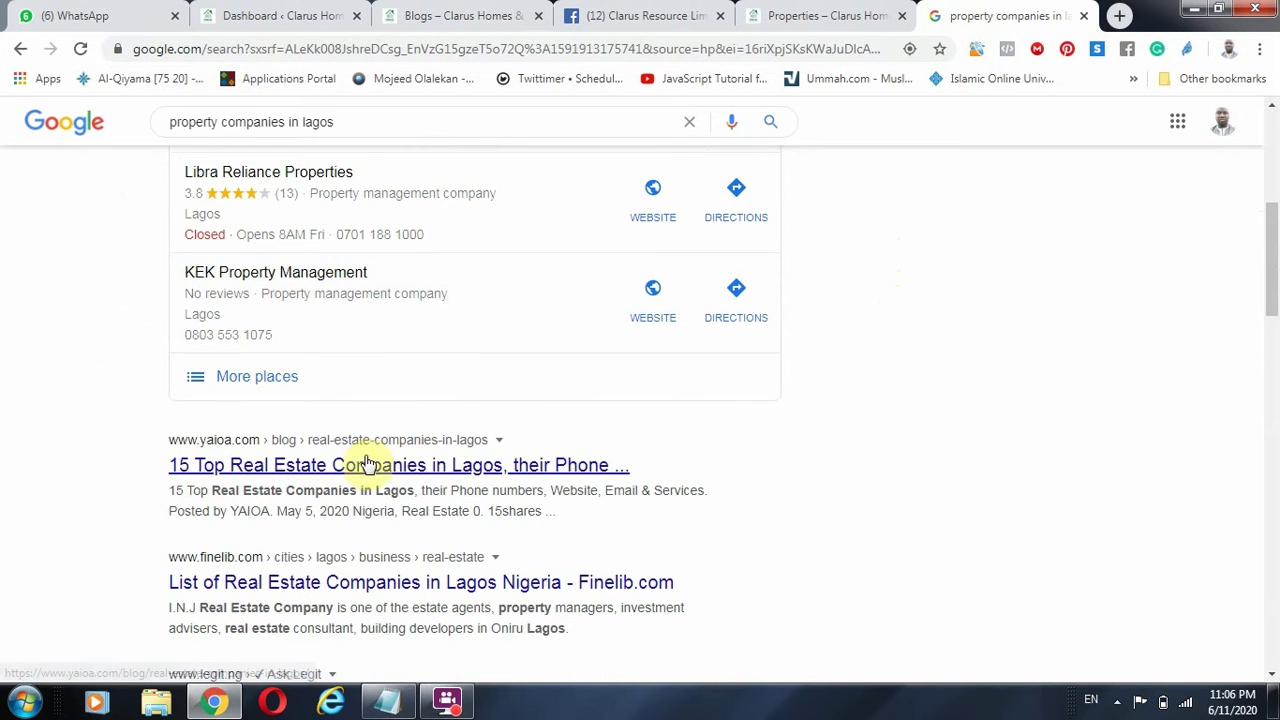
pyautogui.scroll(-3, 366, 464)
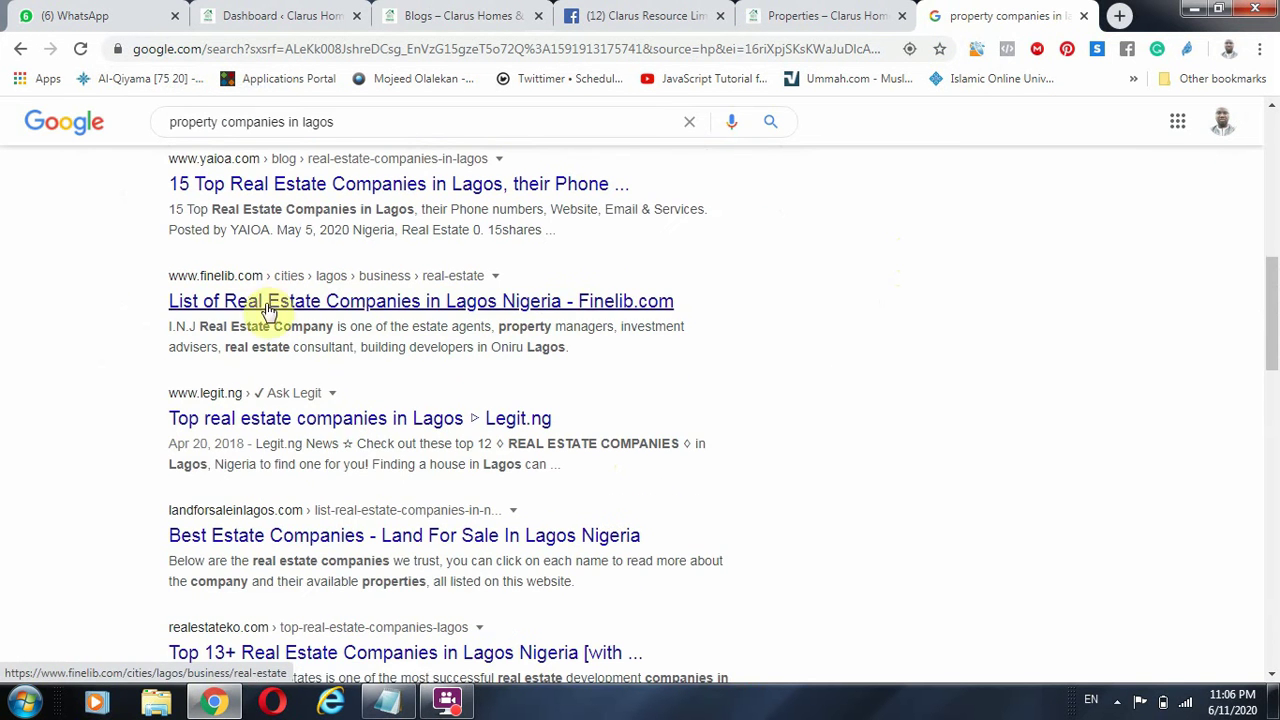
pyautogui.scroll(-2, 363, 466)
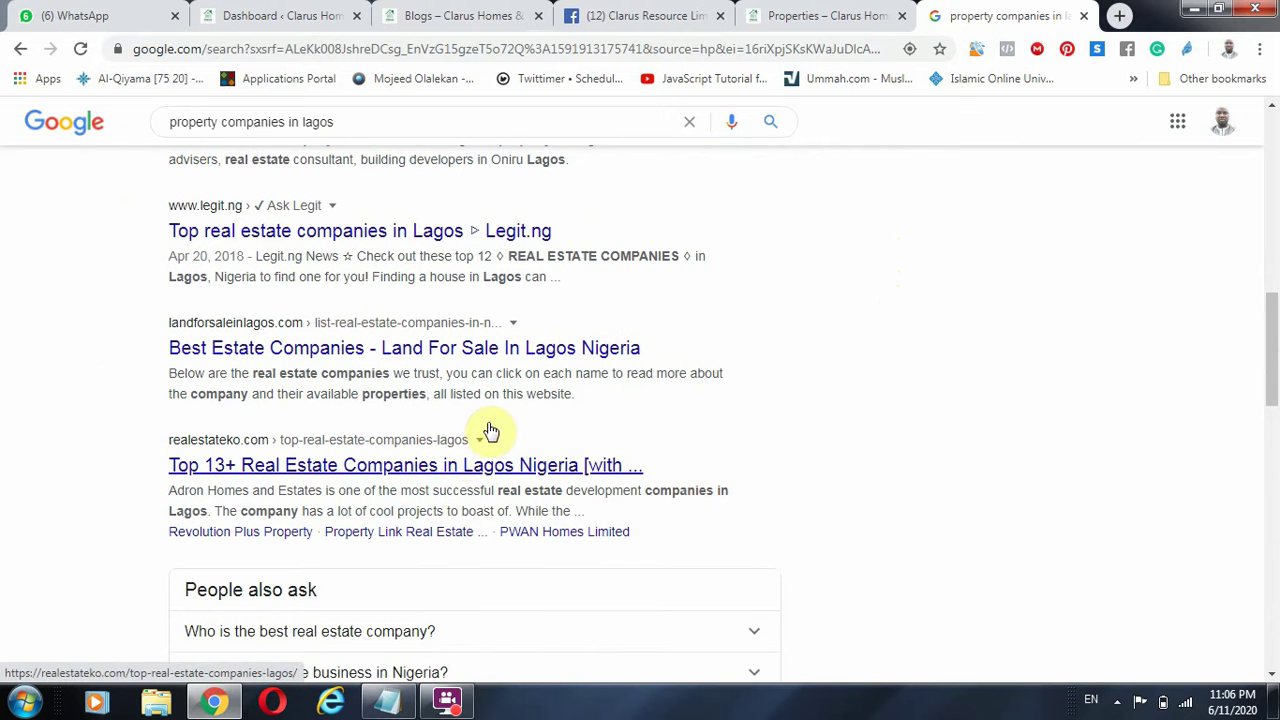
pyautogui.scroll(10, 552, 475)
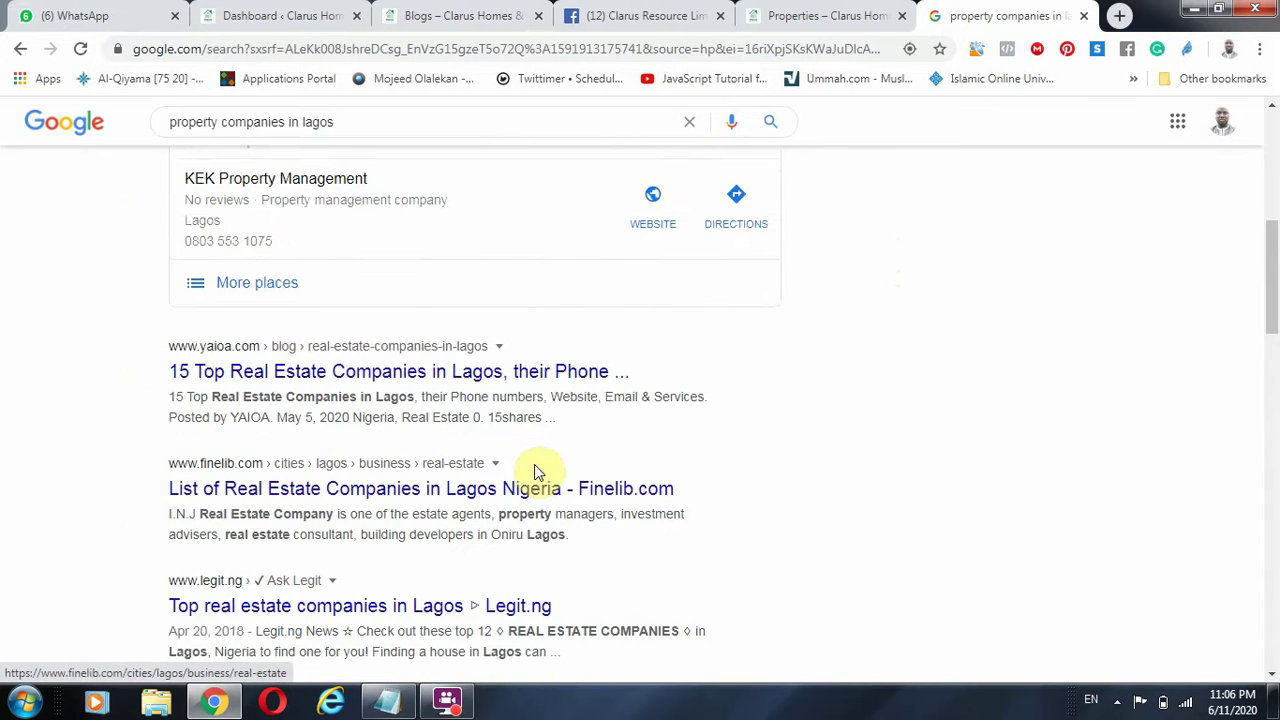
pyautogui.scroll(-5, 504, 433)
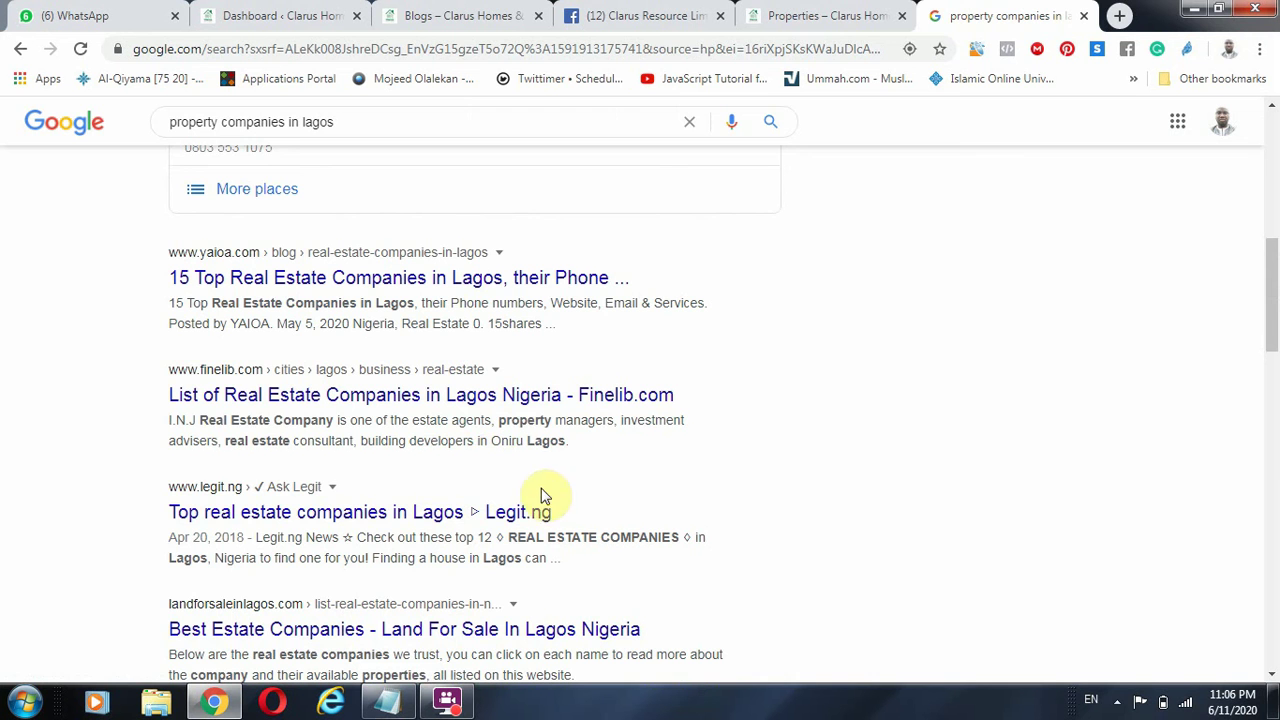
# Check the Clarus Properties page against the Google results and point out the search query without changing it.
pyautogui.click(795, 12)
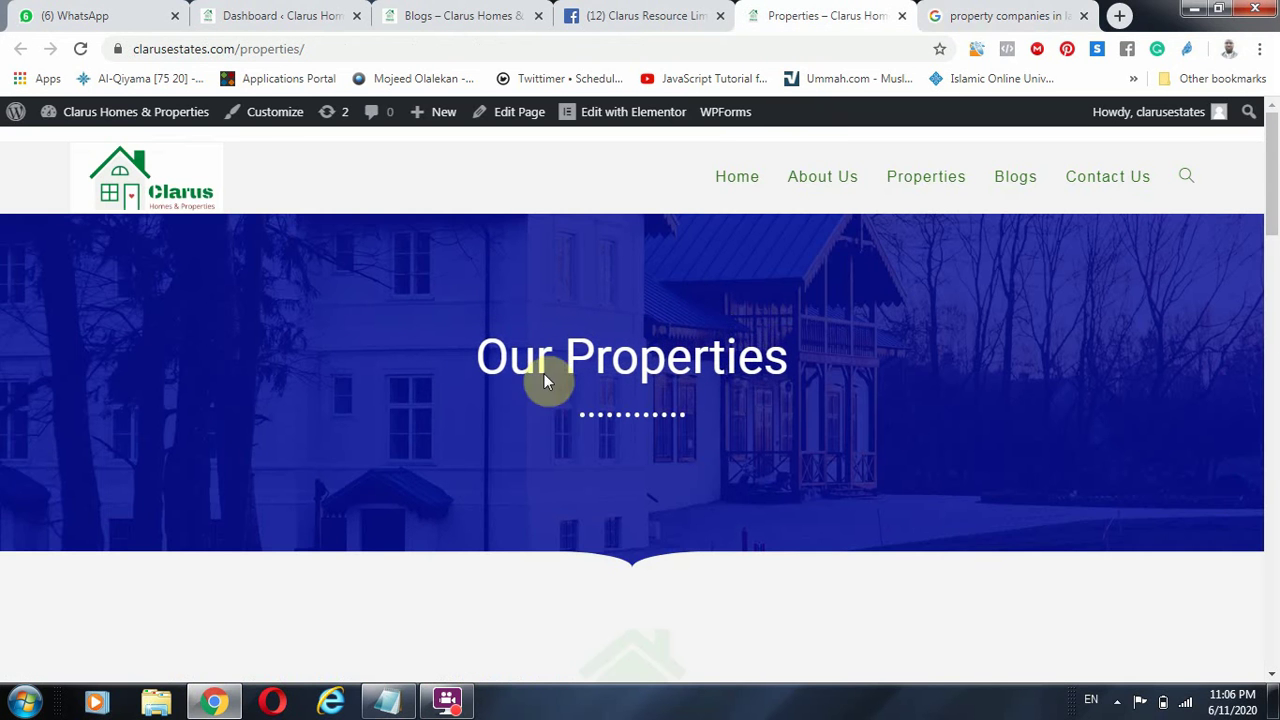
pyautogui.click(975, 10)
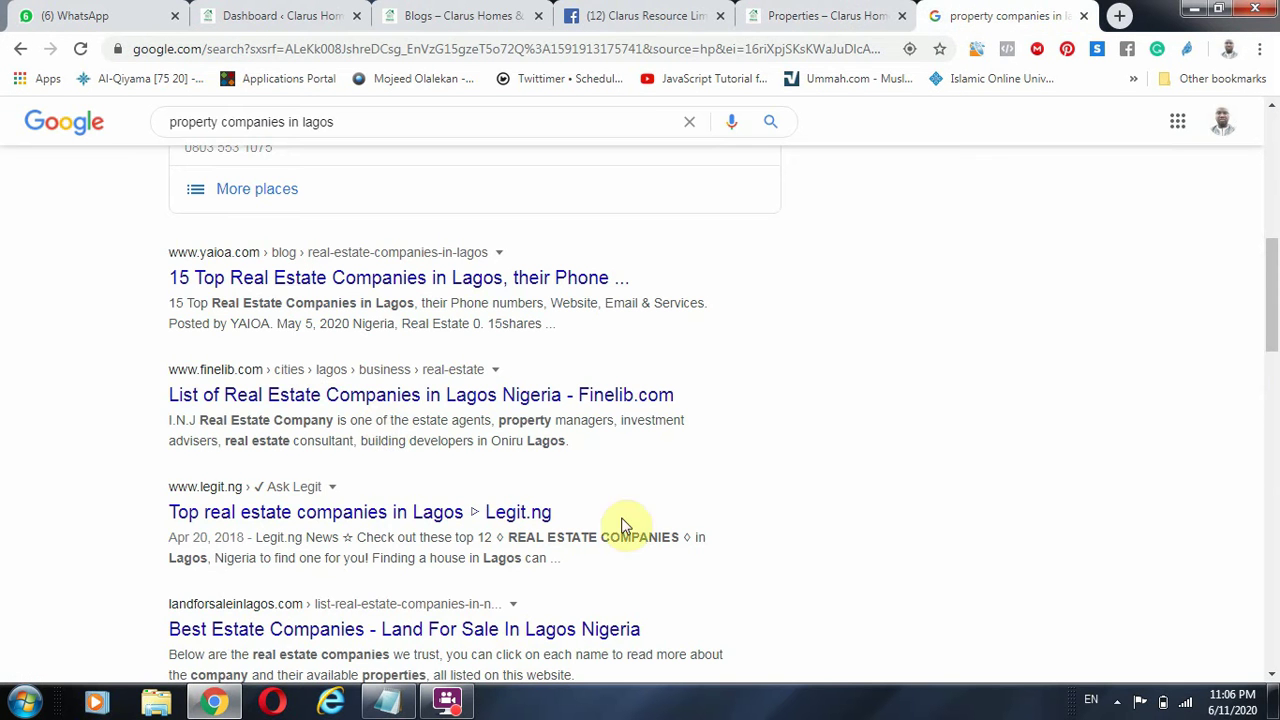
pyautogui.doubleClick(178, 121)
pyautogui.click(880, 395)
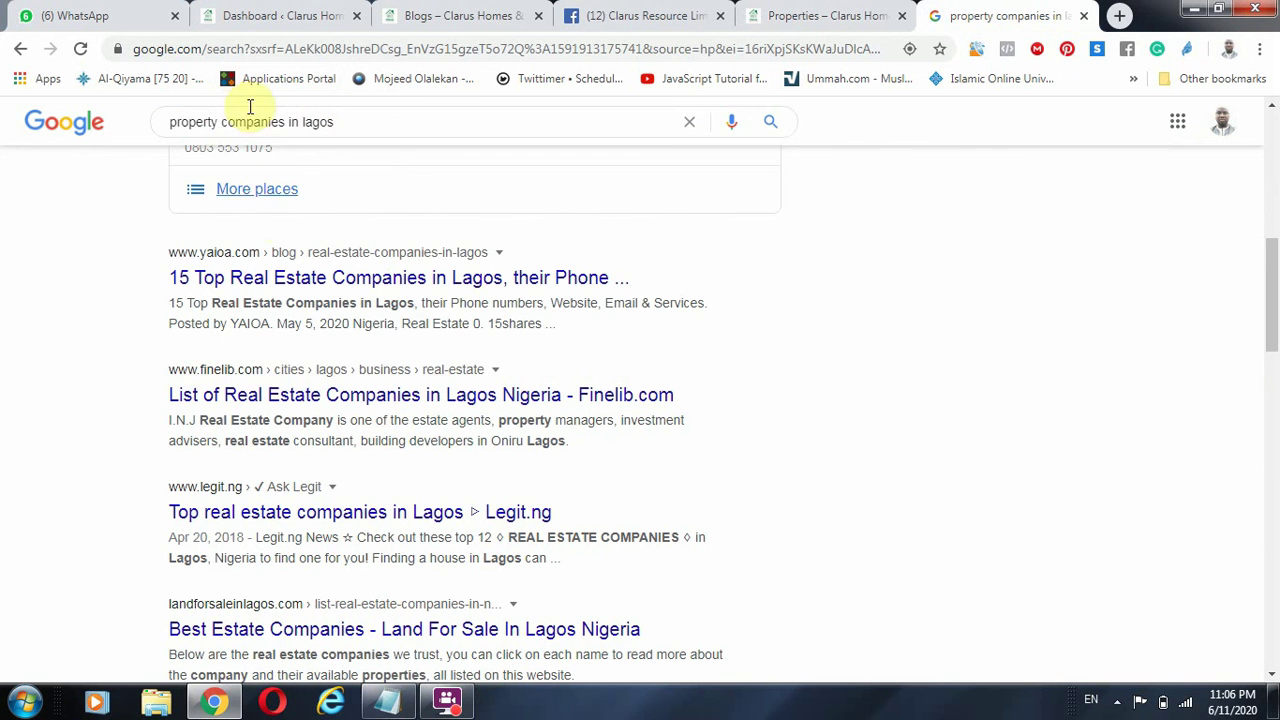
pyautogui.click(182, 121)
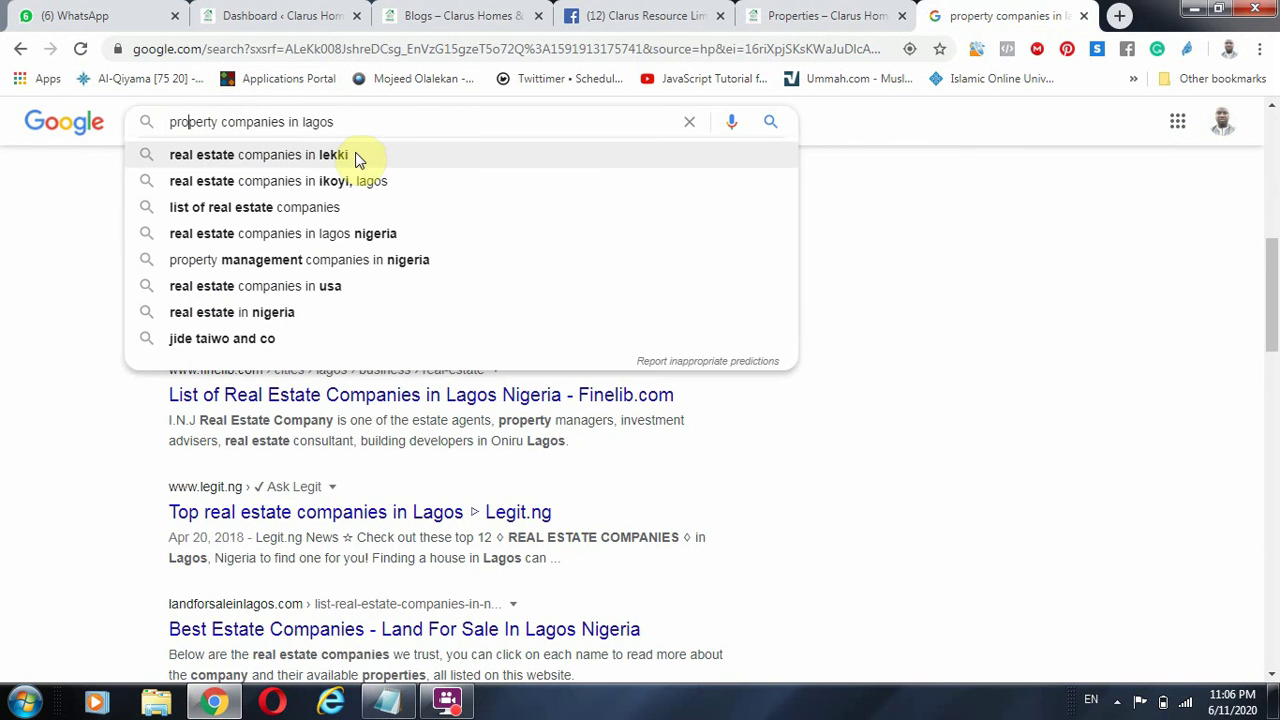
pyautogui.click(836, 370)
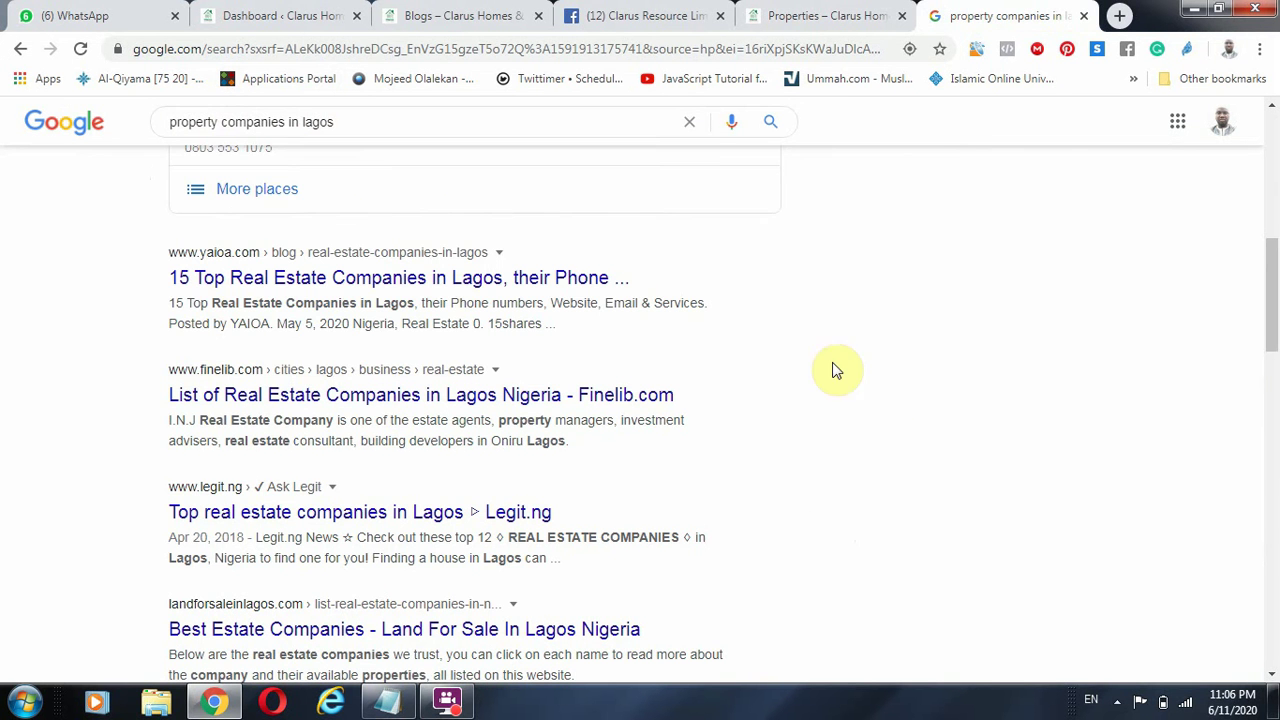
# Revisit the Properties page briefly, and examine the Google results from the map listings down to the ad and related searches.
pyautogui.click(822, 16)
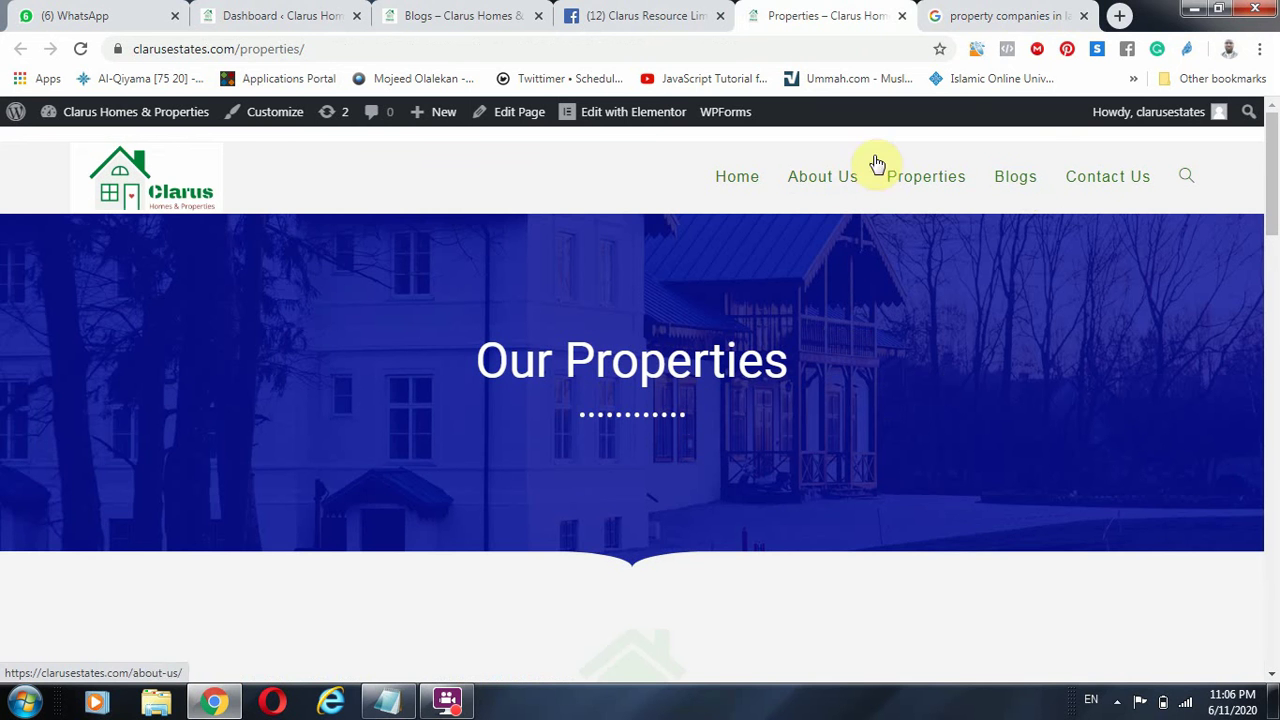
pyautogui.click(1010, 15)
pyautogui.scroll(4, 387, 554)
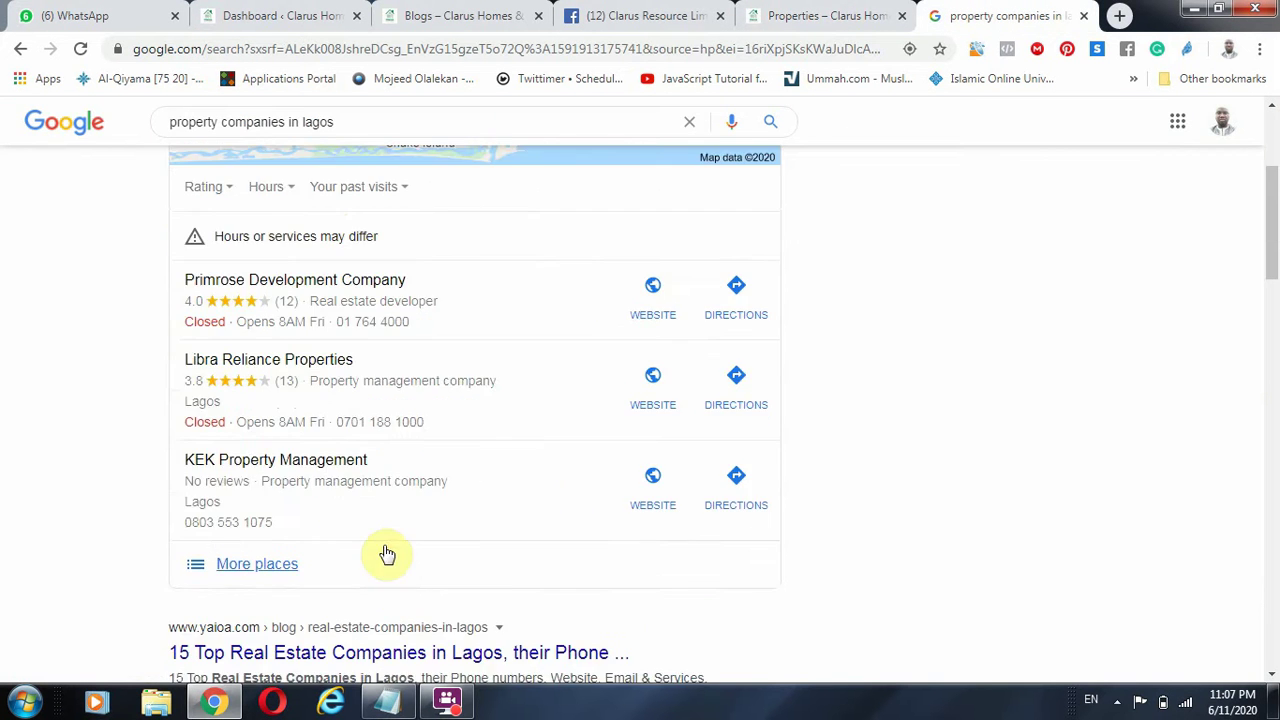
pyautogui.scroll(3, 387, 554)
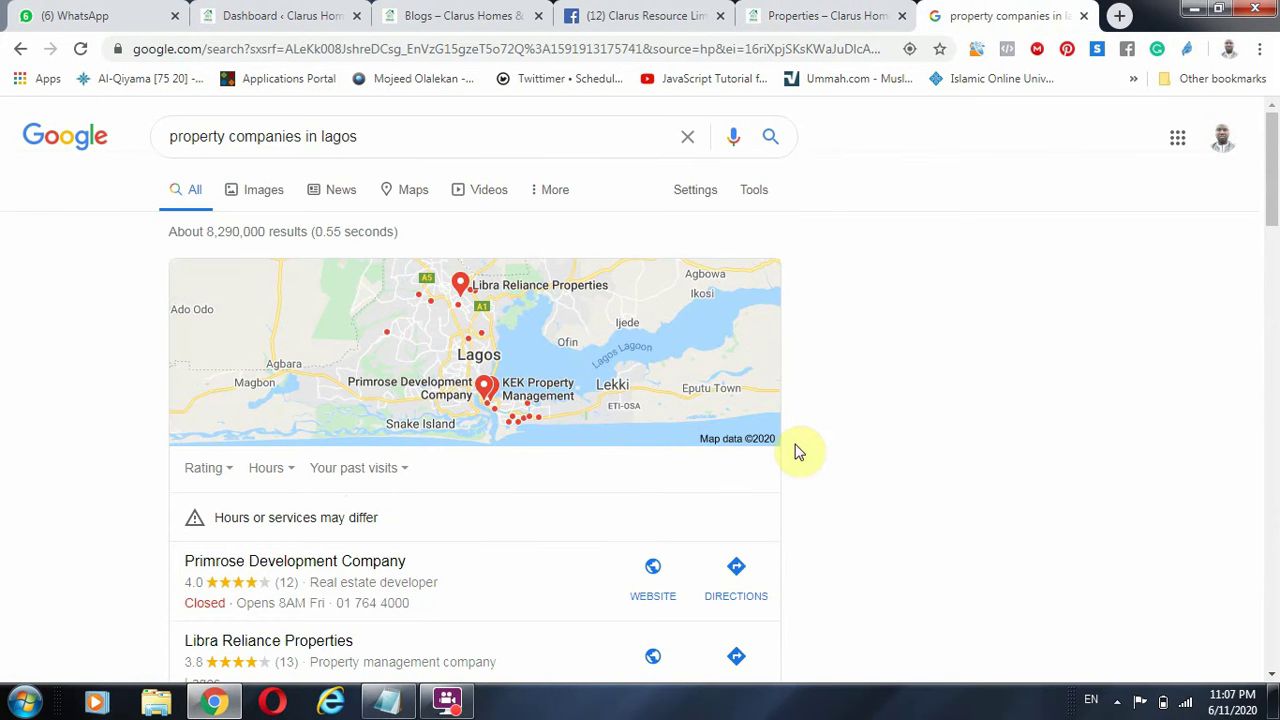
pyautogui.scroll(-10, 806, 377)
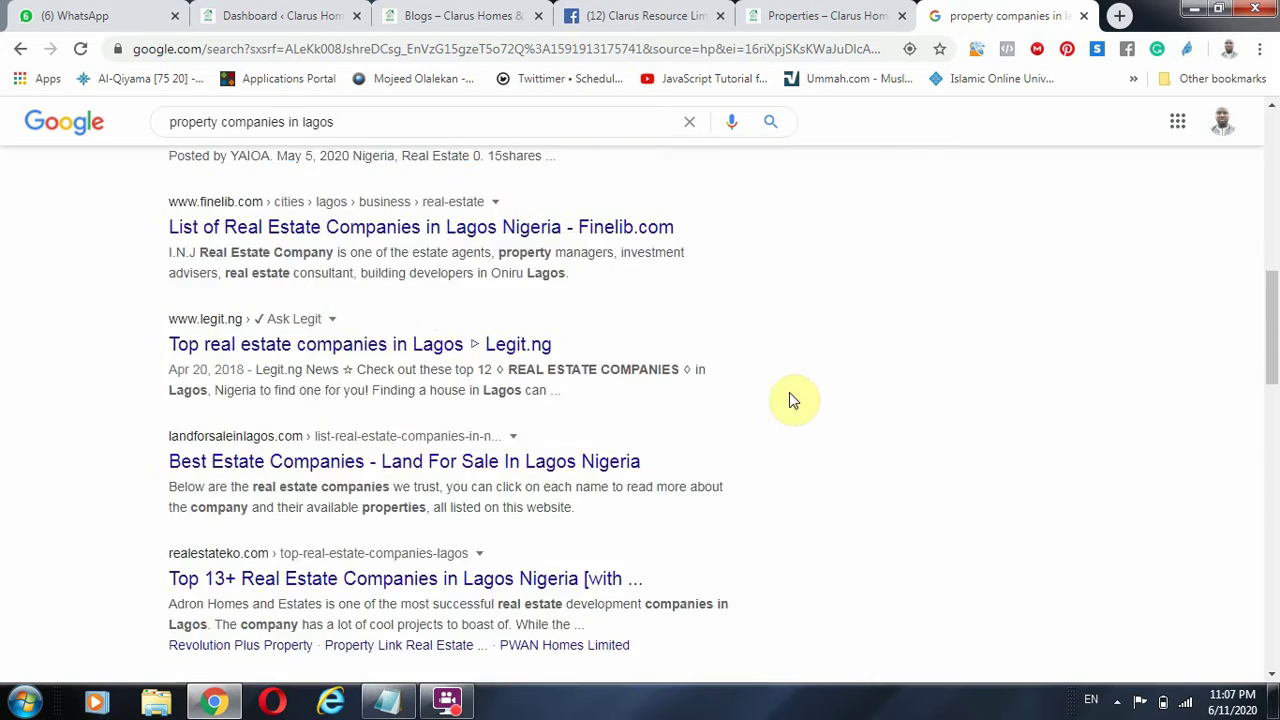
pyautogui.scroll(-7, 789, 400)
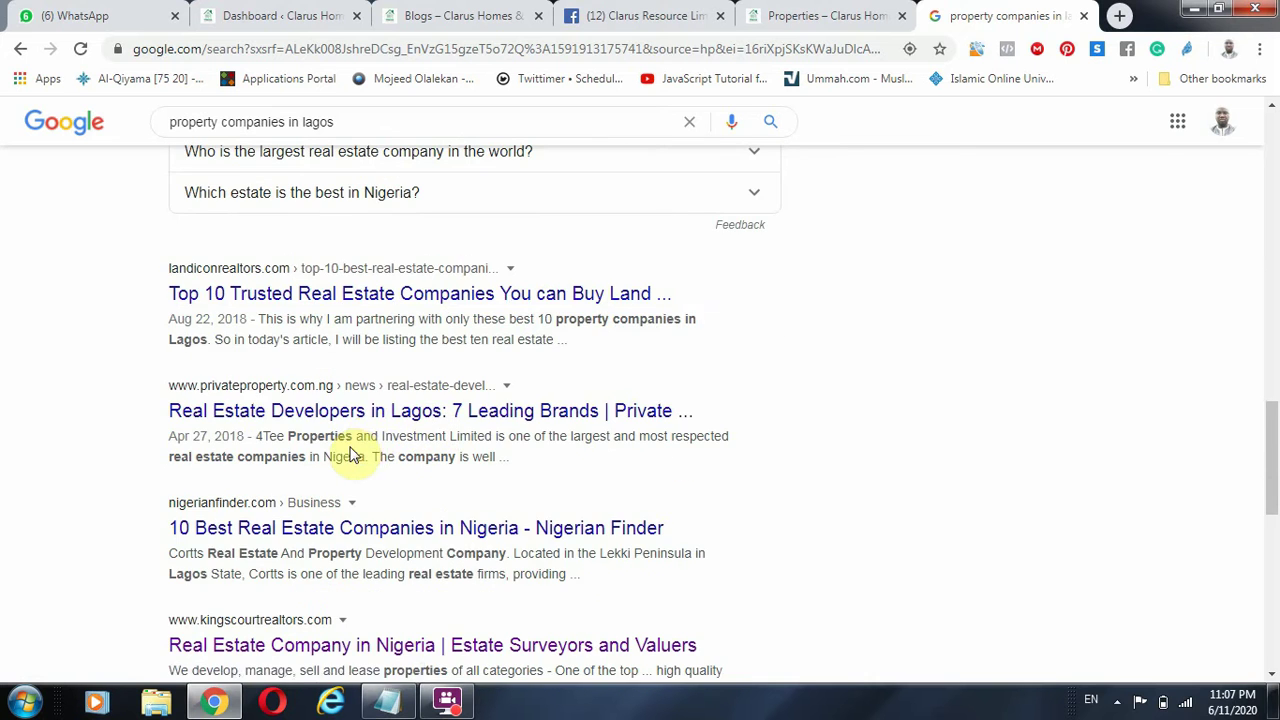
pyautogui.scroll(-2, 350, 455)
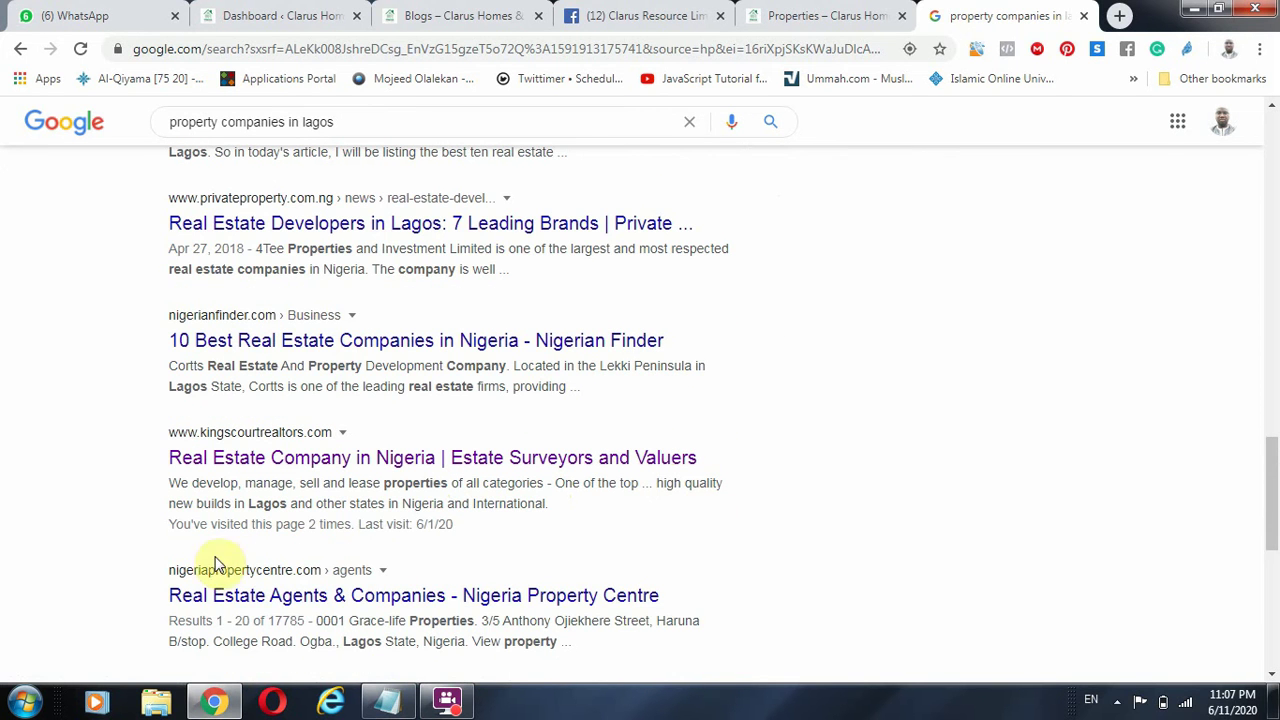
pyautogui.scroll(-3, 436, 560)
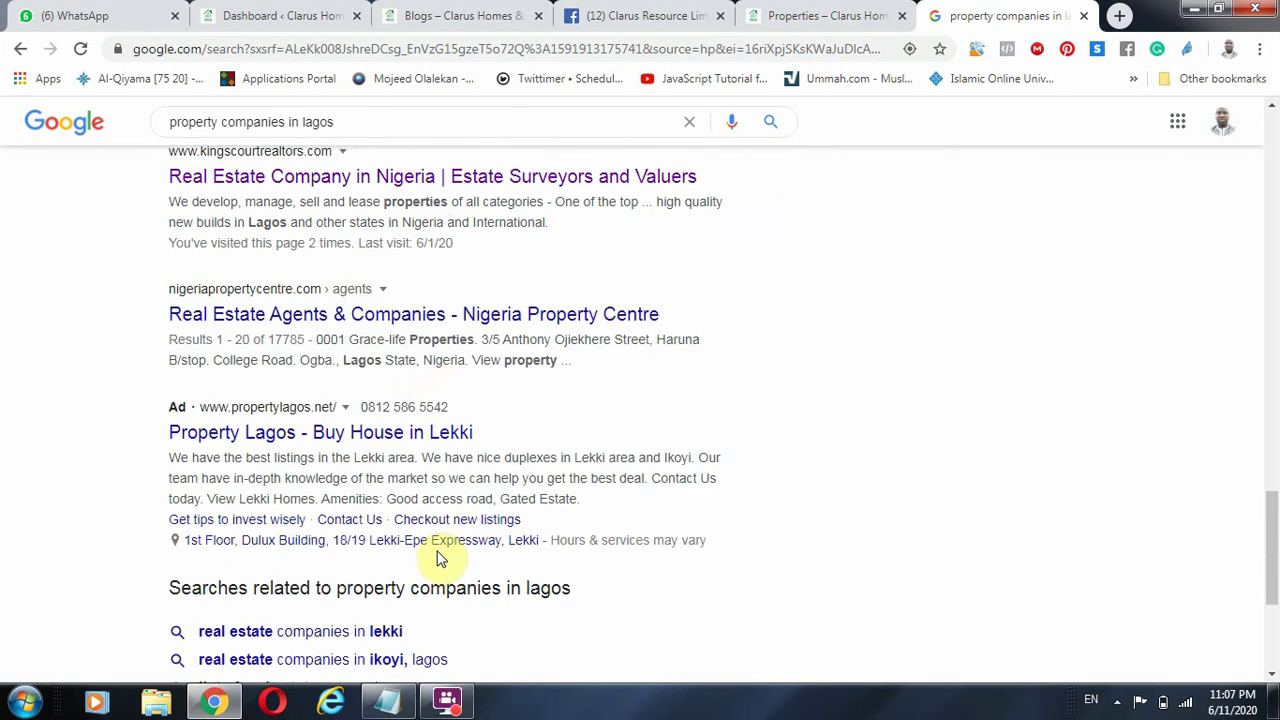
pyautogui.scroll(-3, 436, 560)
# Switch to the Notepad note and add "(SEO)" to the end of the "Content Creation" line.
pyautogui.click(820, 10)
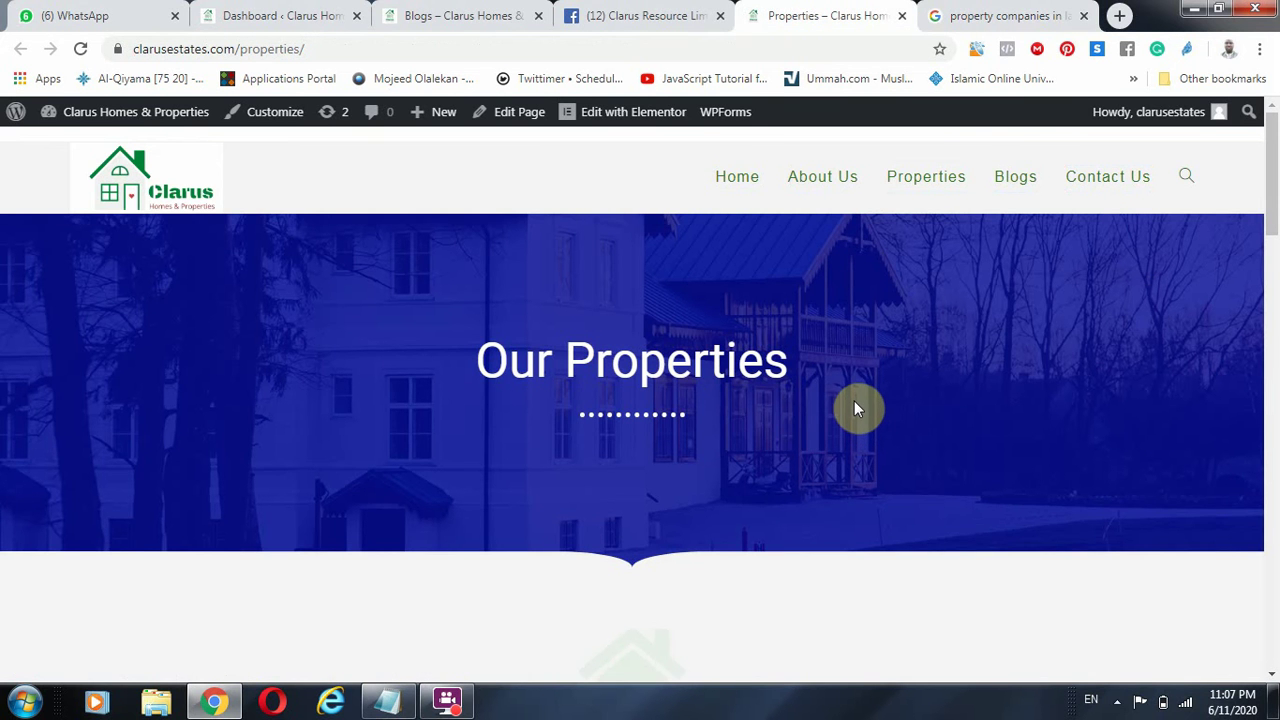
pyautogui.click(387, 700)
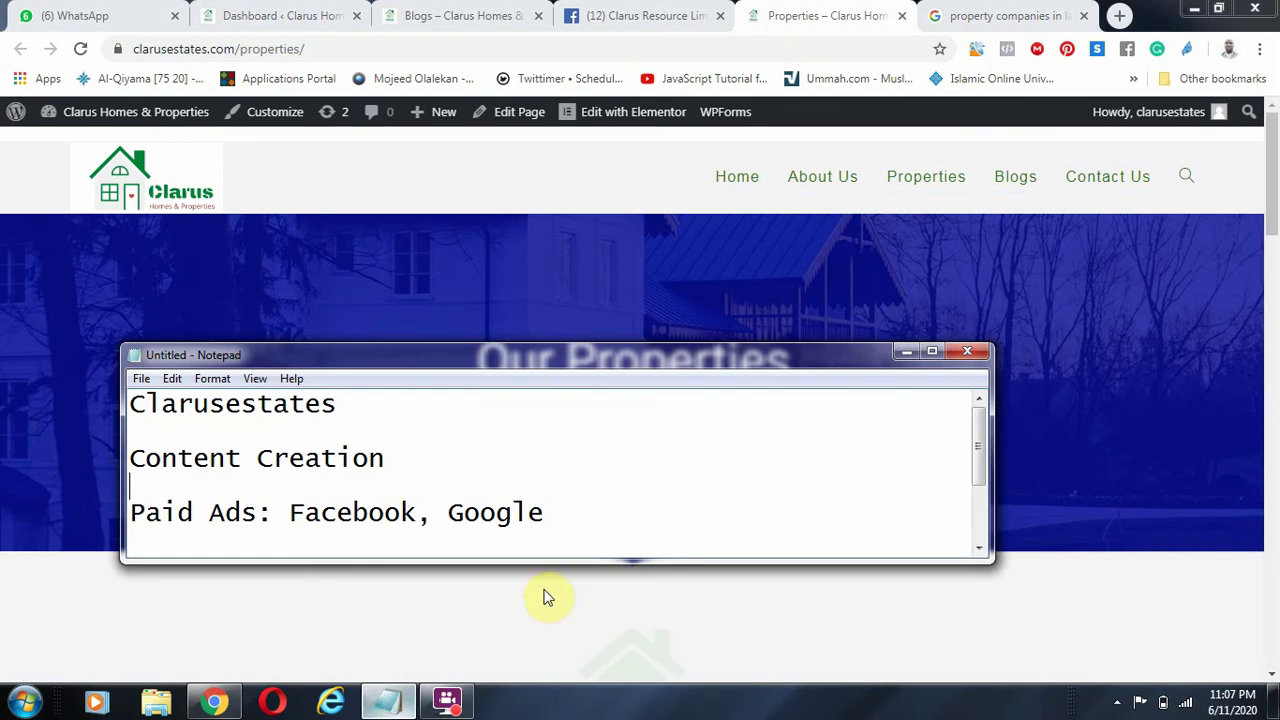
pyautogui.click(716, 459)
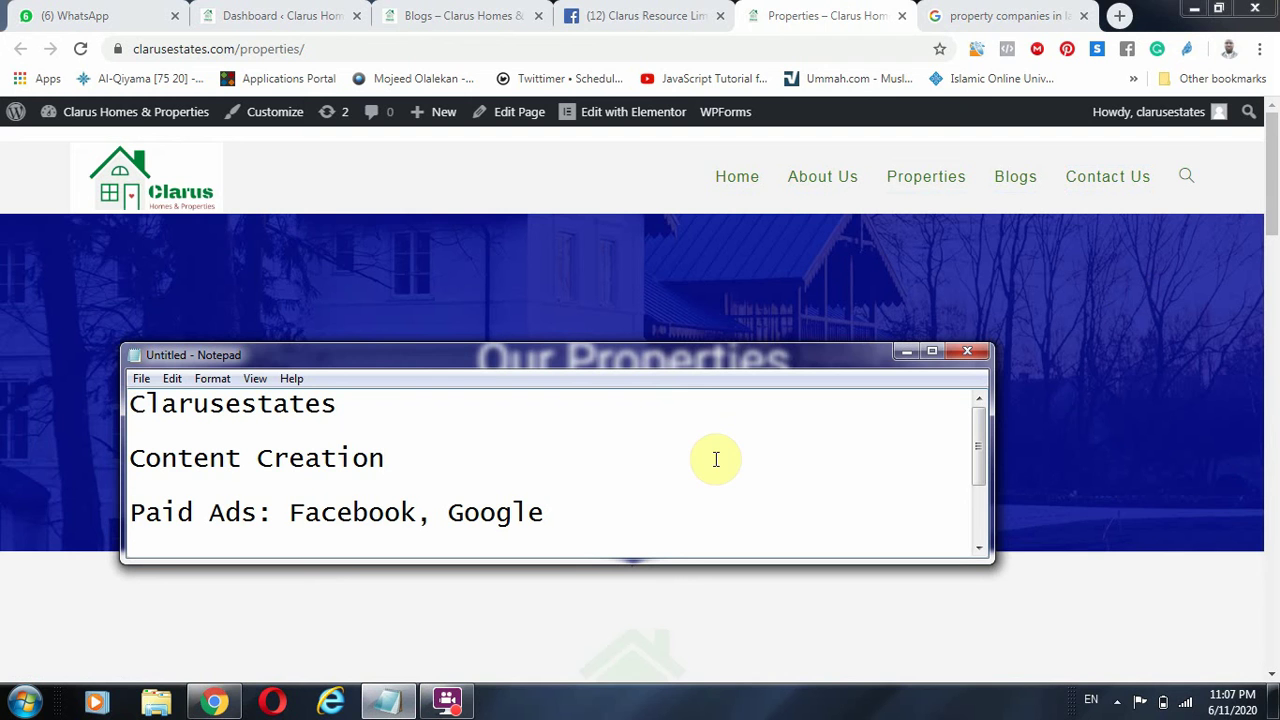
pyautogui.write('(SE')
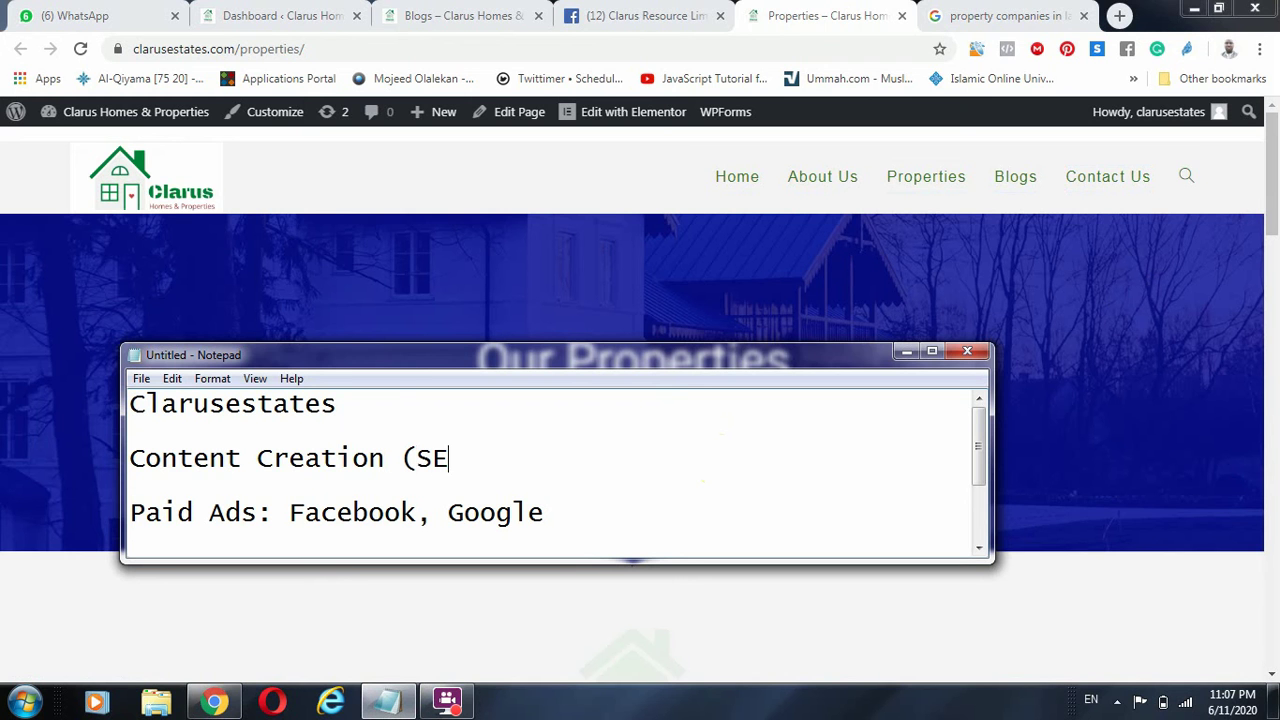
pyautogui.write('O)')
# Return to the site's About Us page in Chrome, play its embedded "Investing in Real Estate For Beginners" video briefly and pause it.
pyautogui.click(460, 14)
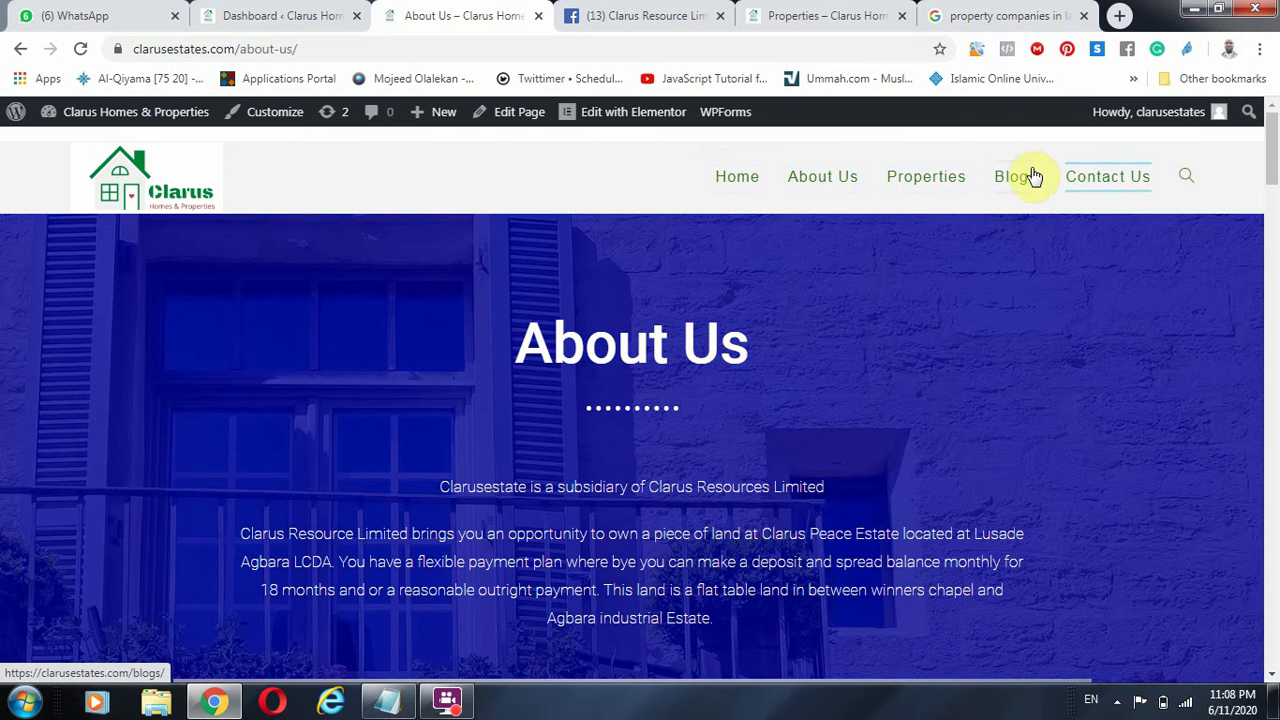
pyautogui.scroll(-5, 528, 395)
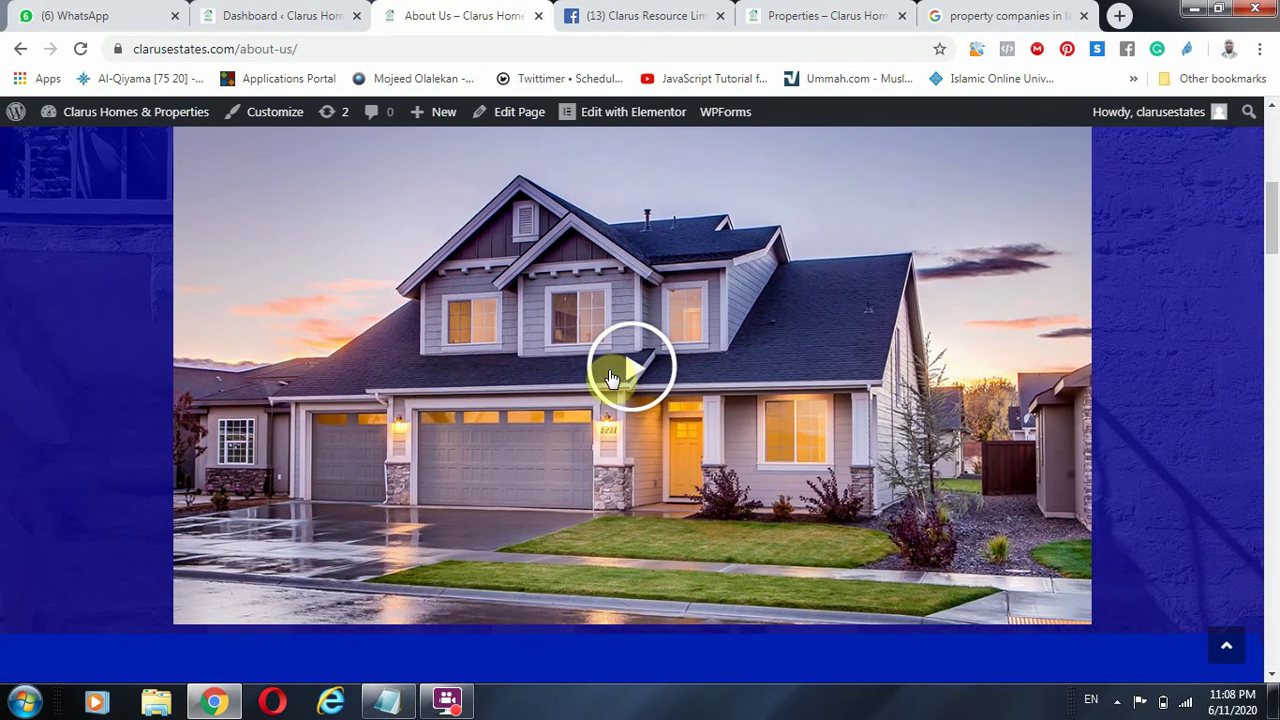
pyautogui.click(617, 364)
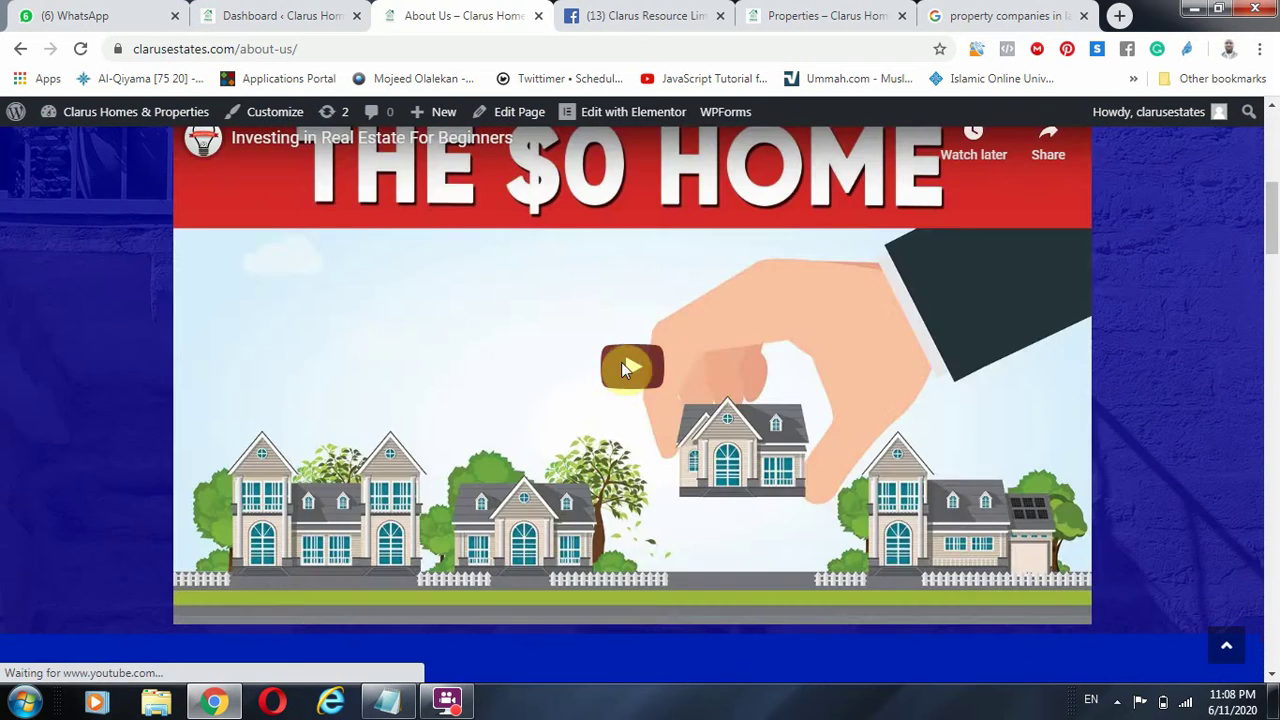
pyautogui.scroll(1, 475, 375)
pyautogui.scroll(-1, 410, 374)
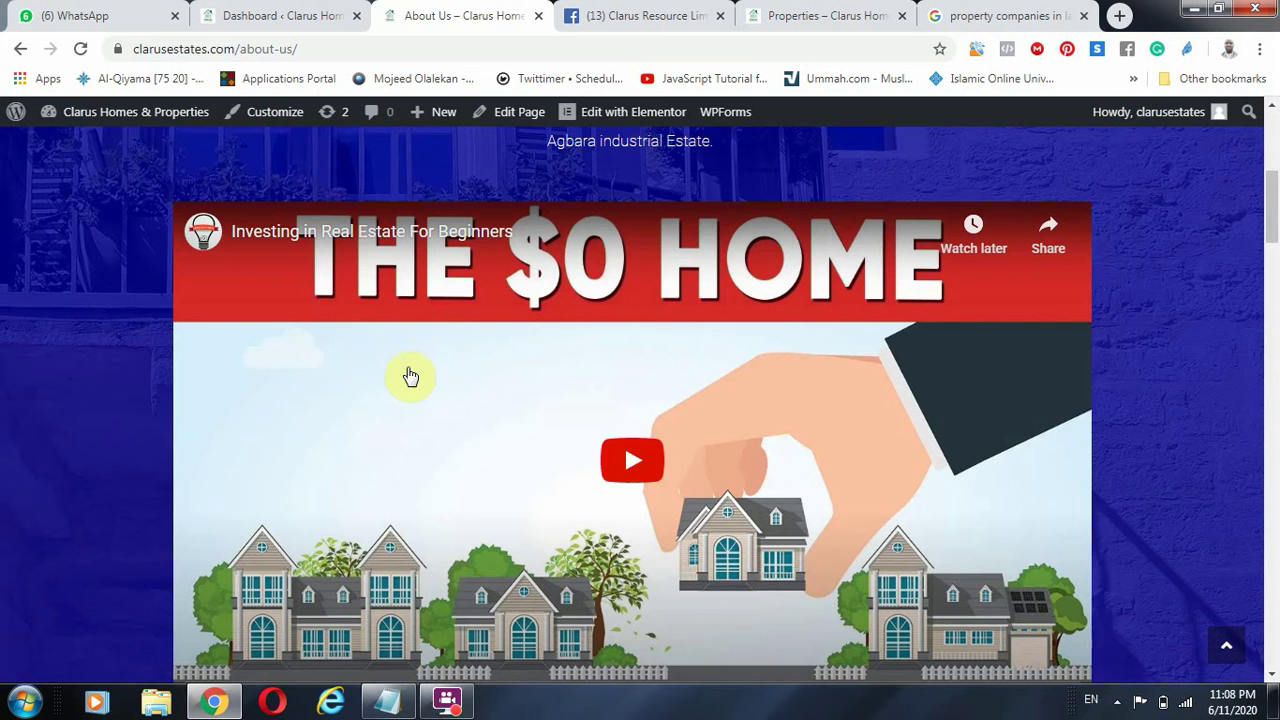
pyautogui.scroll(-1, 630, 372)
pyautogui.click(633, 390)
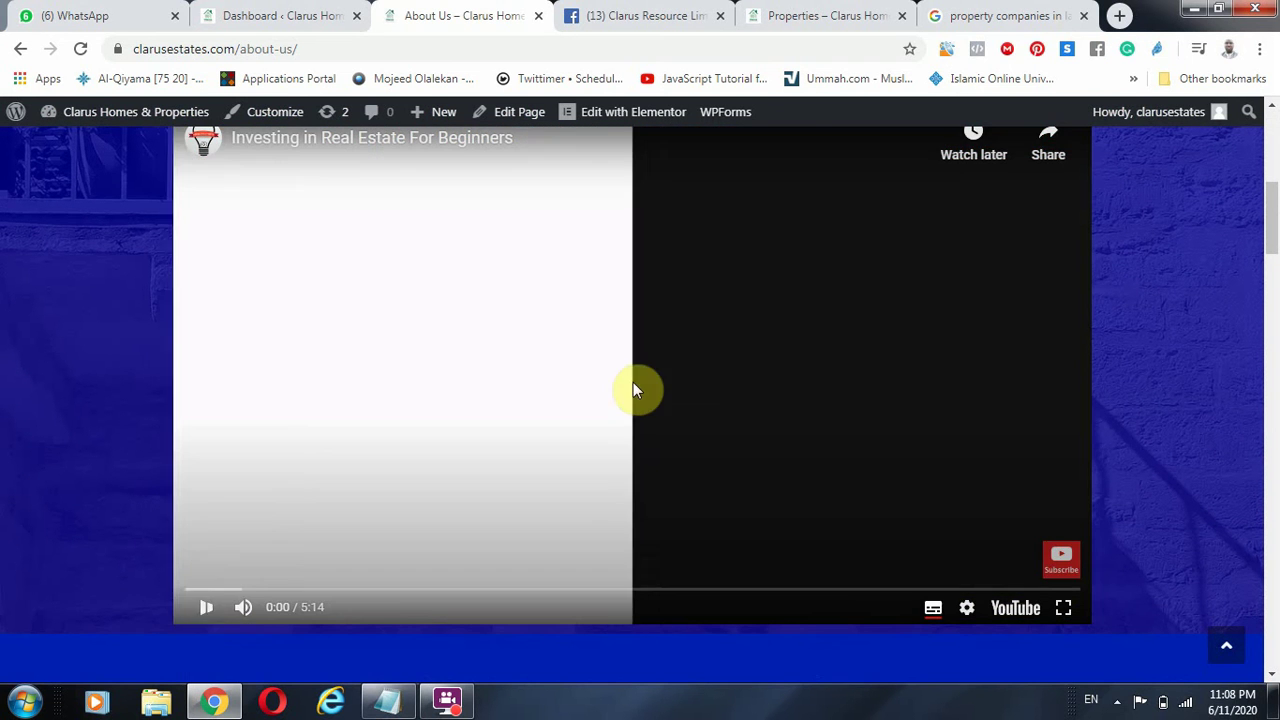
pyautogui.click(206, 608)
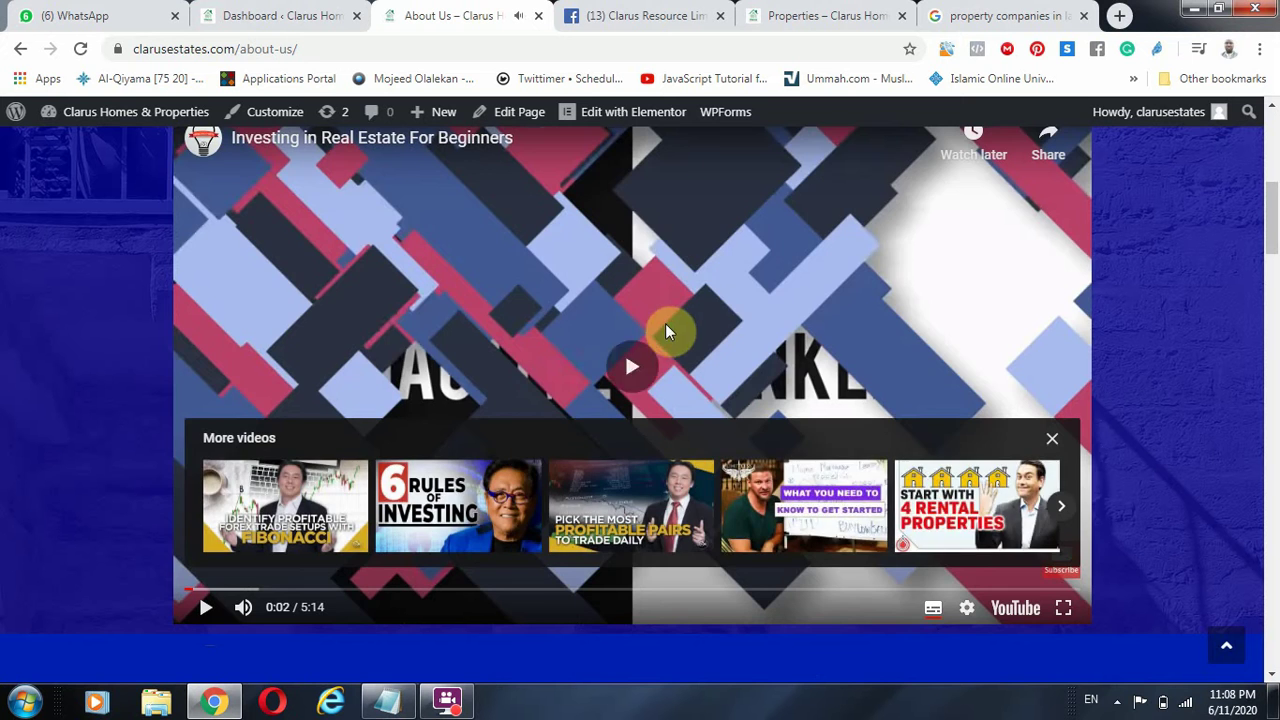
# Resume the embedded "Investing in Real Estate For Beginners" video briefly, pause it and dismiss the suggested videos.
pyautogui.click(665, 323)
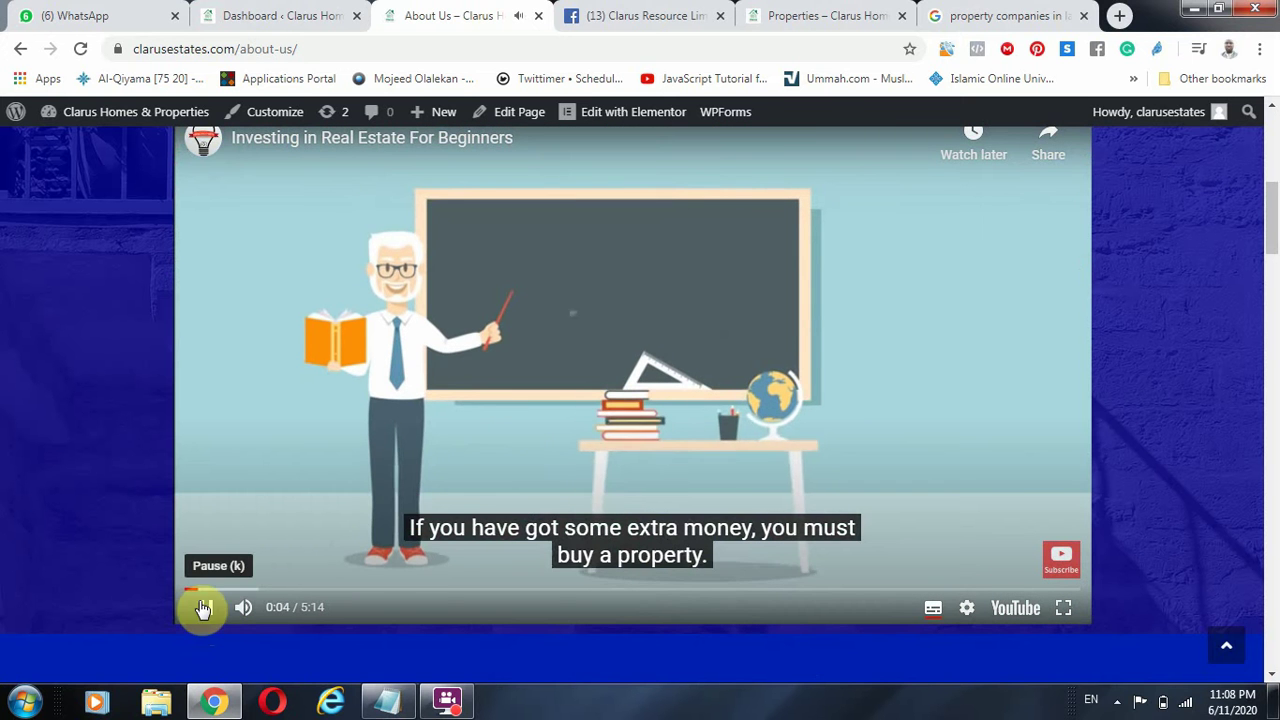
pyautogui.click(203, 608)
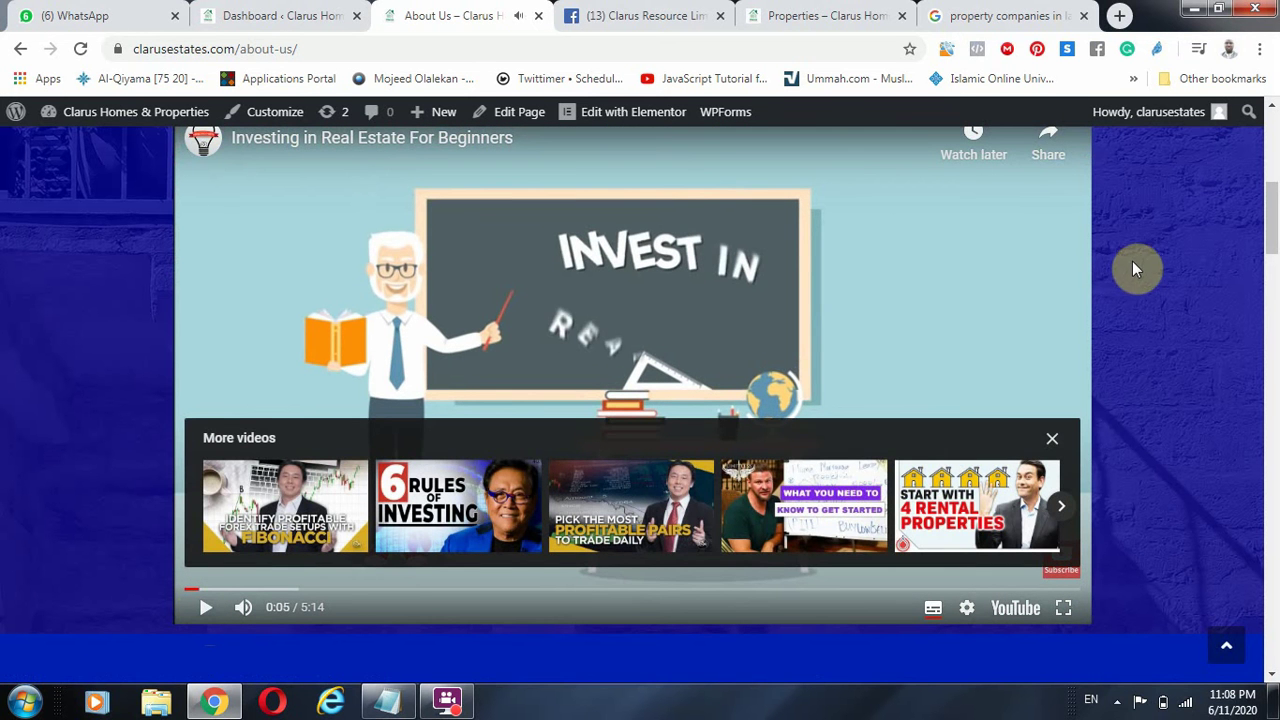
pyautogui.click(1050, 441)
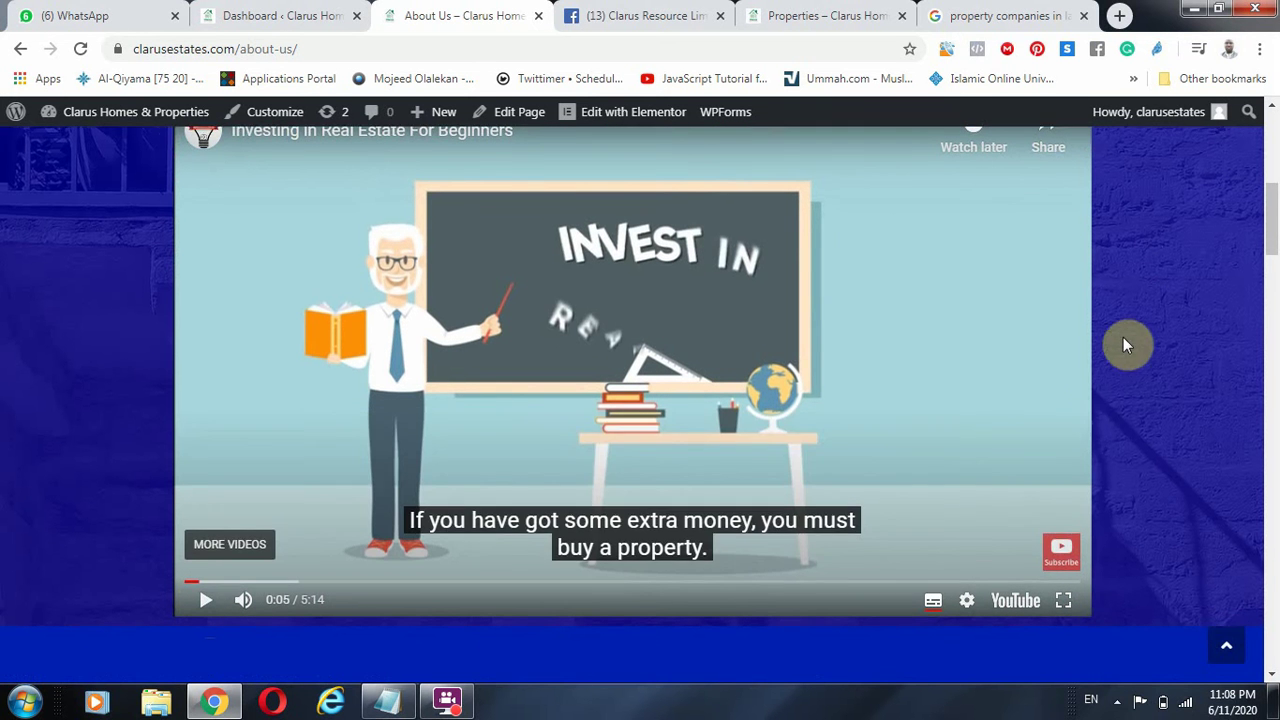
# Examine the rest of the About Us page, from the mission and offers through the map and recent projects to the expert agents.
pyautogui.scroll(-4, 623, 289)
pyautogui.scroll(-1, 389, 388)
pyautogui.scroll(-10, 390, 388)
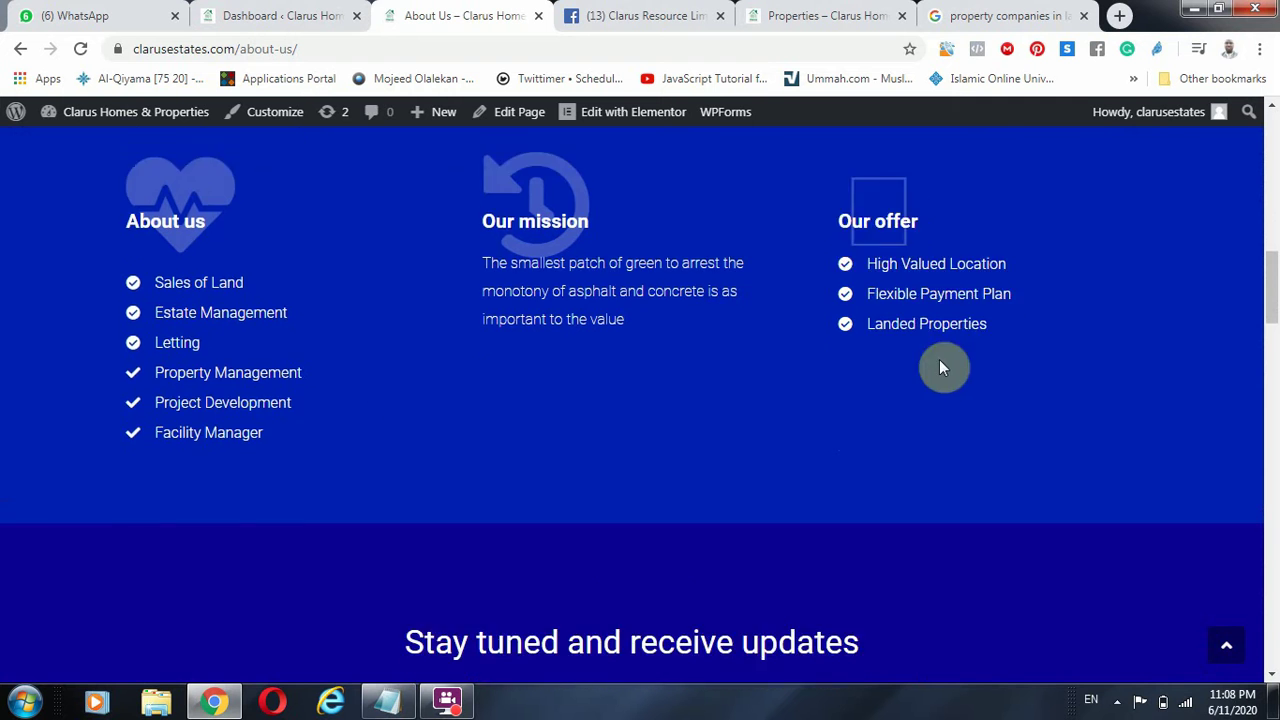
pyautogui.scroll(-3, 895, 373)
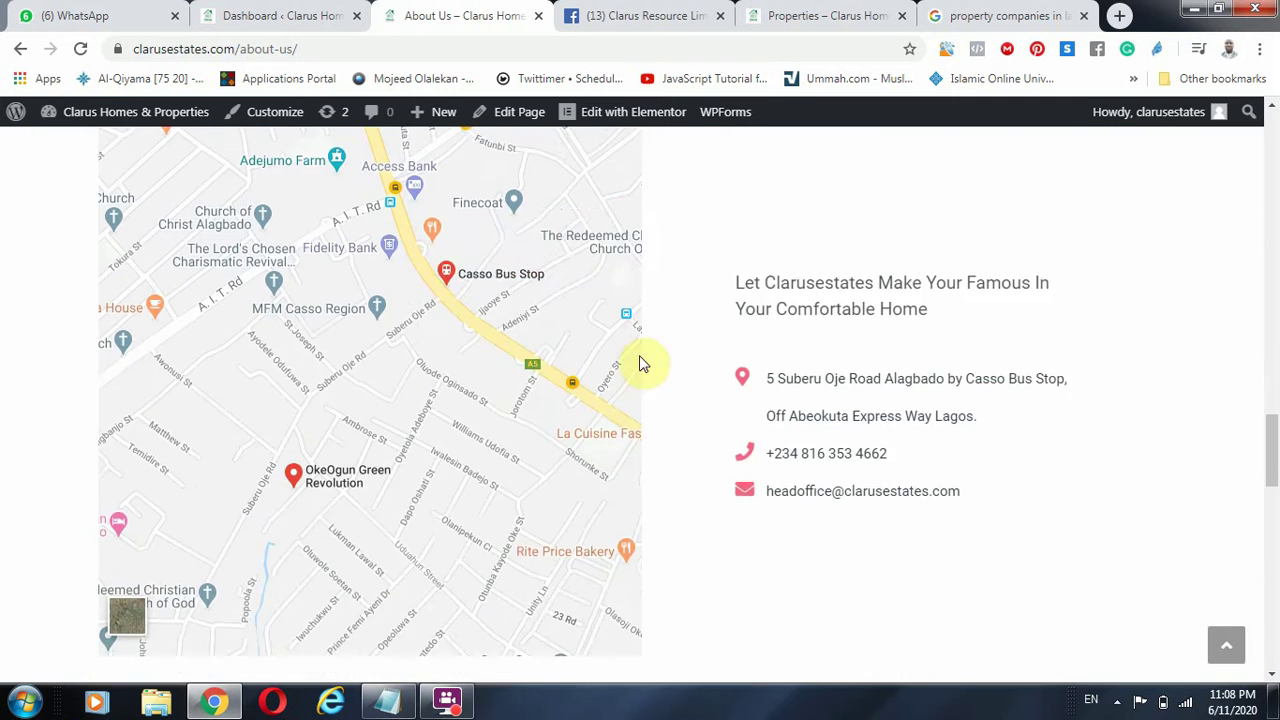
pyautogui.scroll(-8, 925, 570)
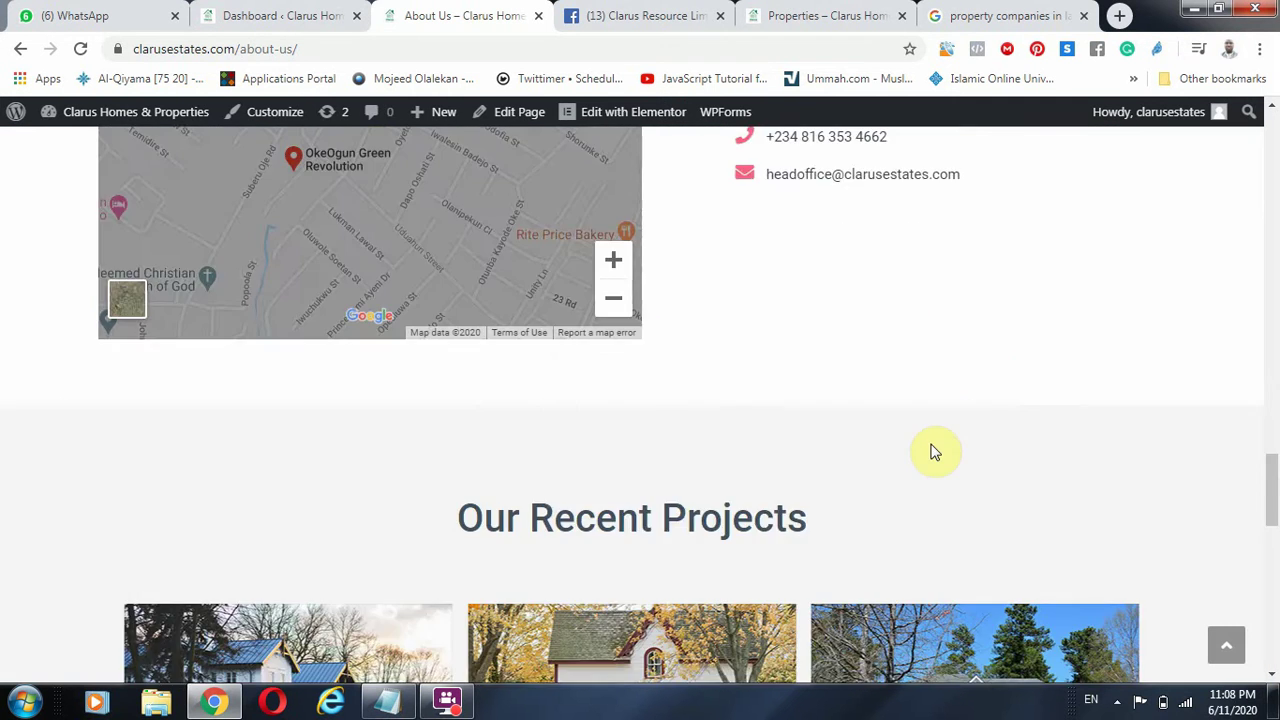
pyautogui.scroll(2, 552, 268)
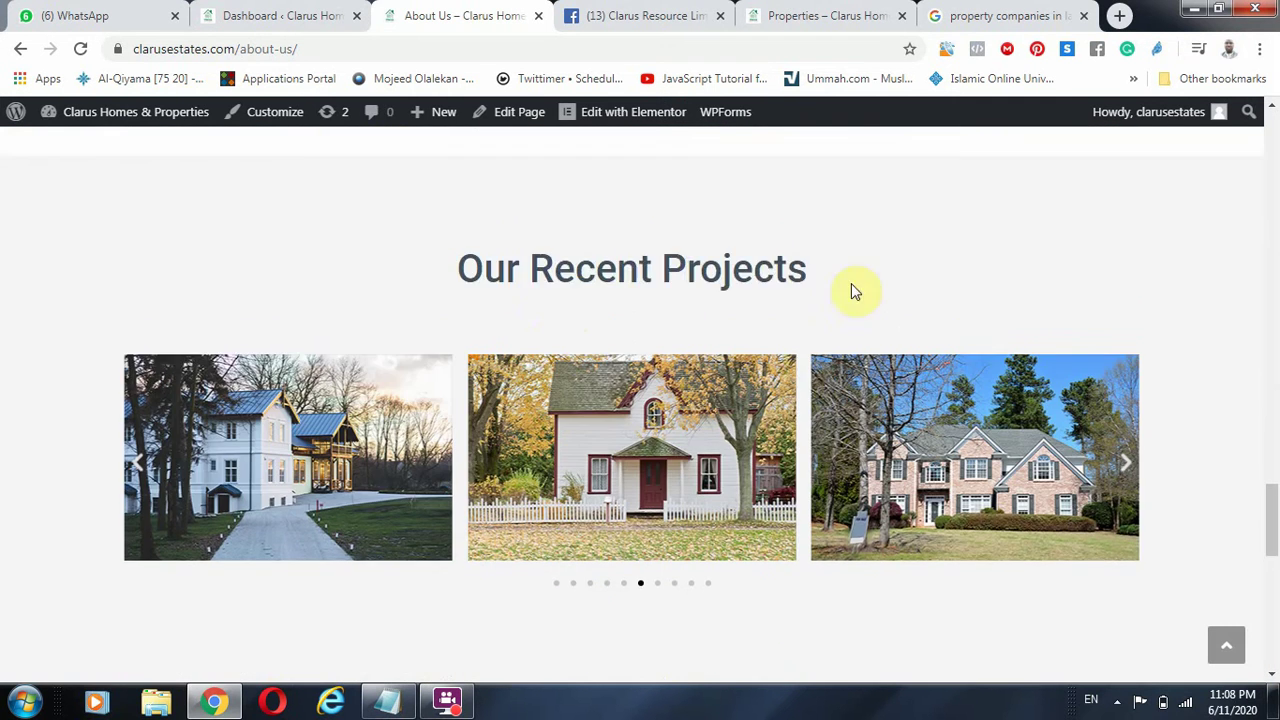
pyautogui.scroll(-7, 851, 289)
pyautogui.scroll(-1, 542, 404)
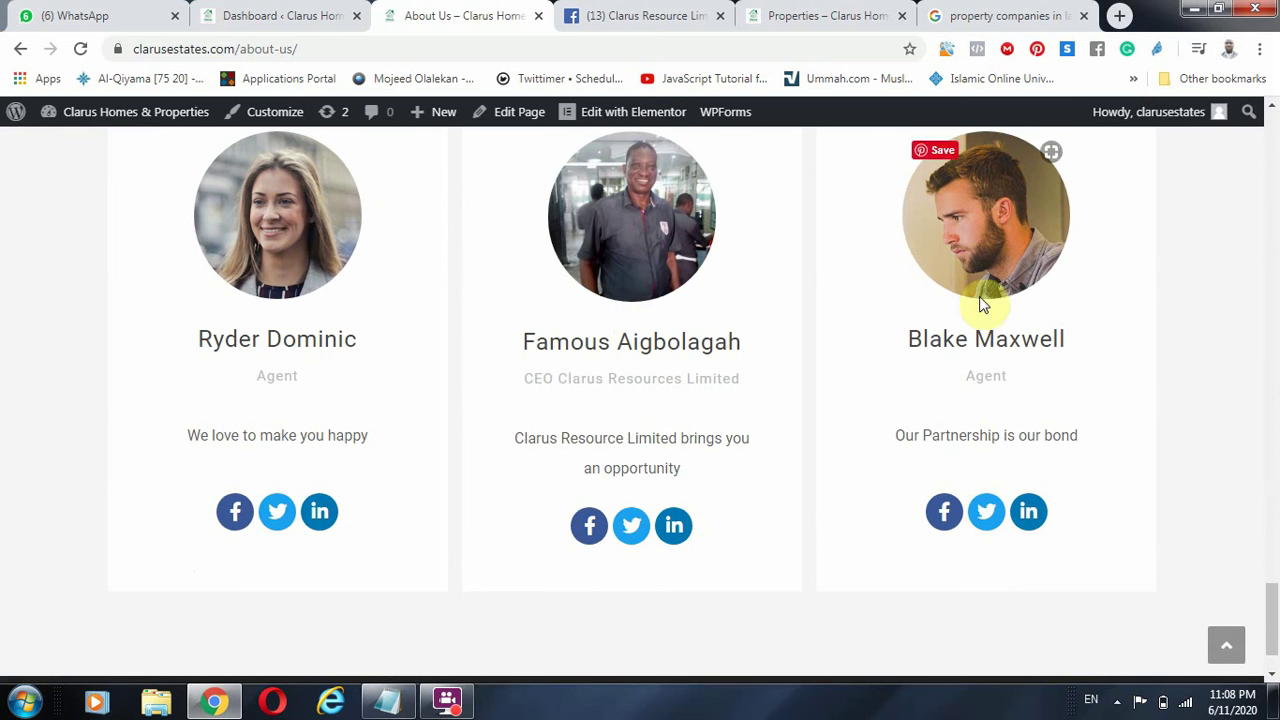
pyautogui.scroll(2, 380, 391)
pyautogui.scroll(1, 797, 449)
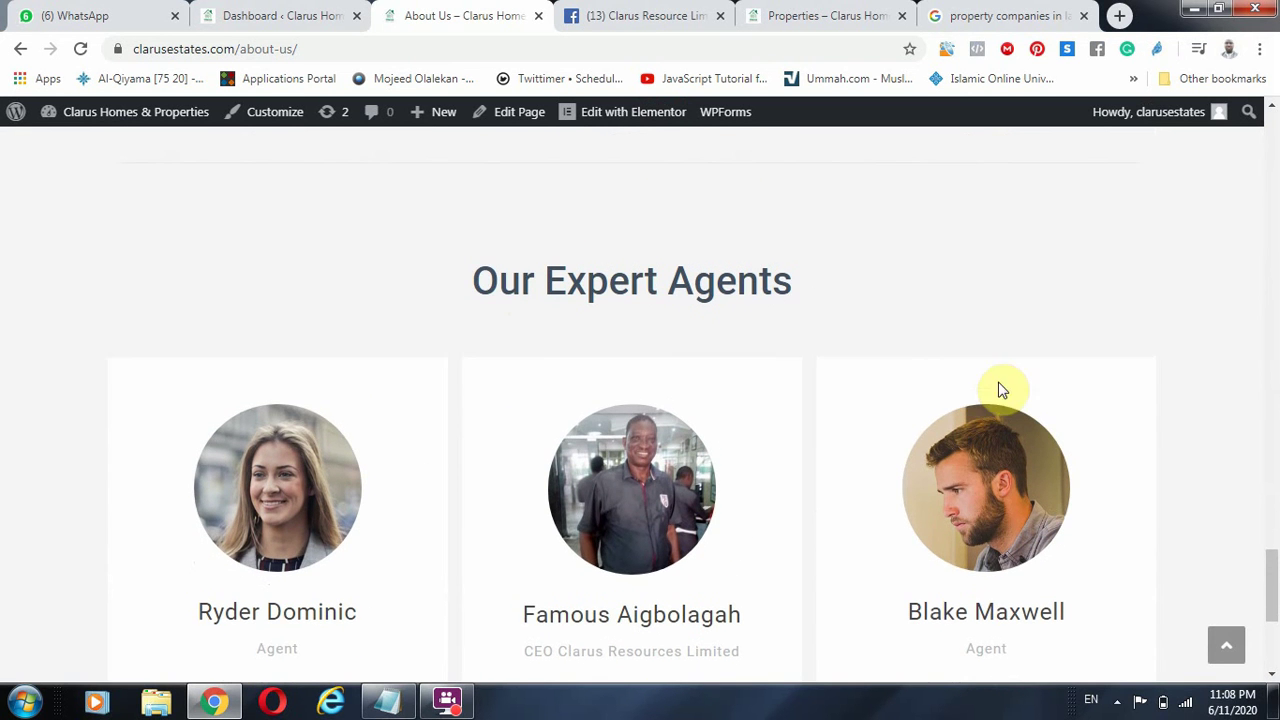
pyautogui.scroll(-6, 989, 472)
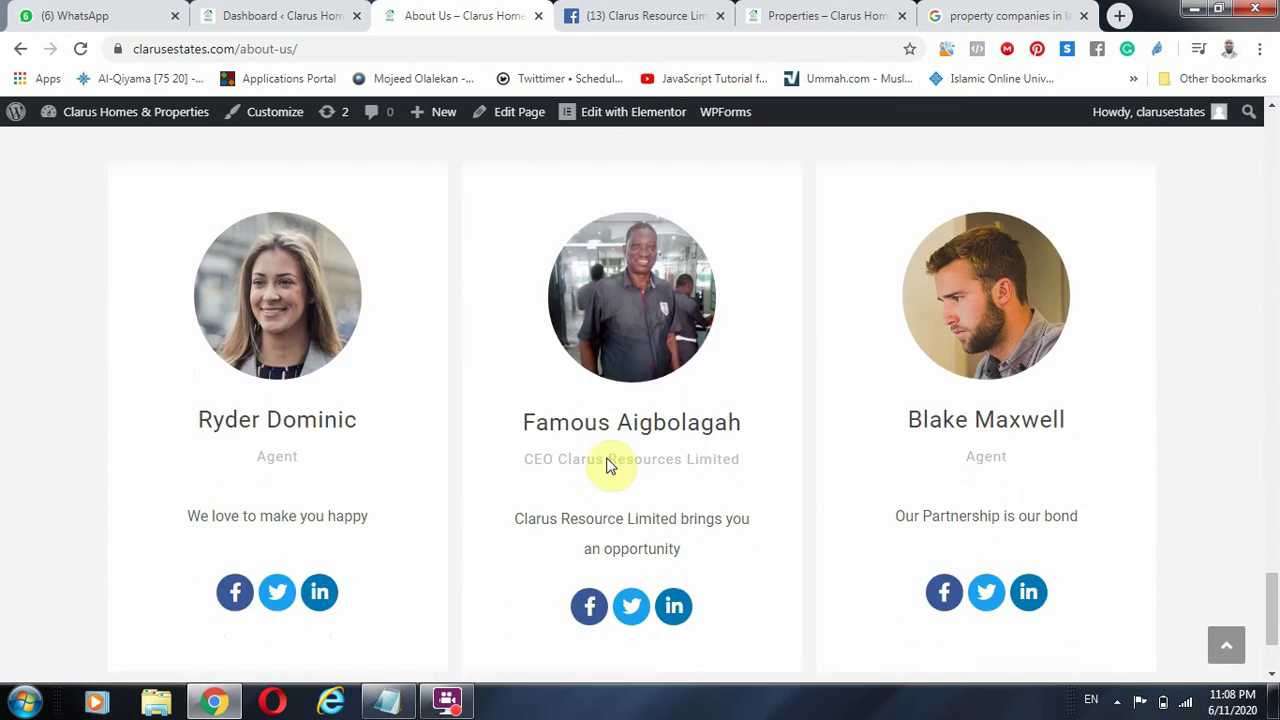
pyautogui.scroll(15, 1137, 421)
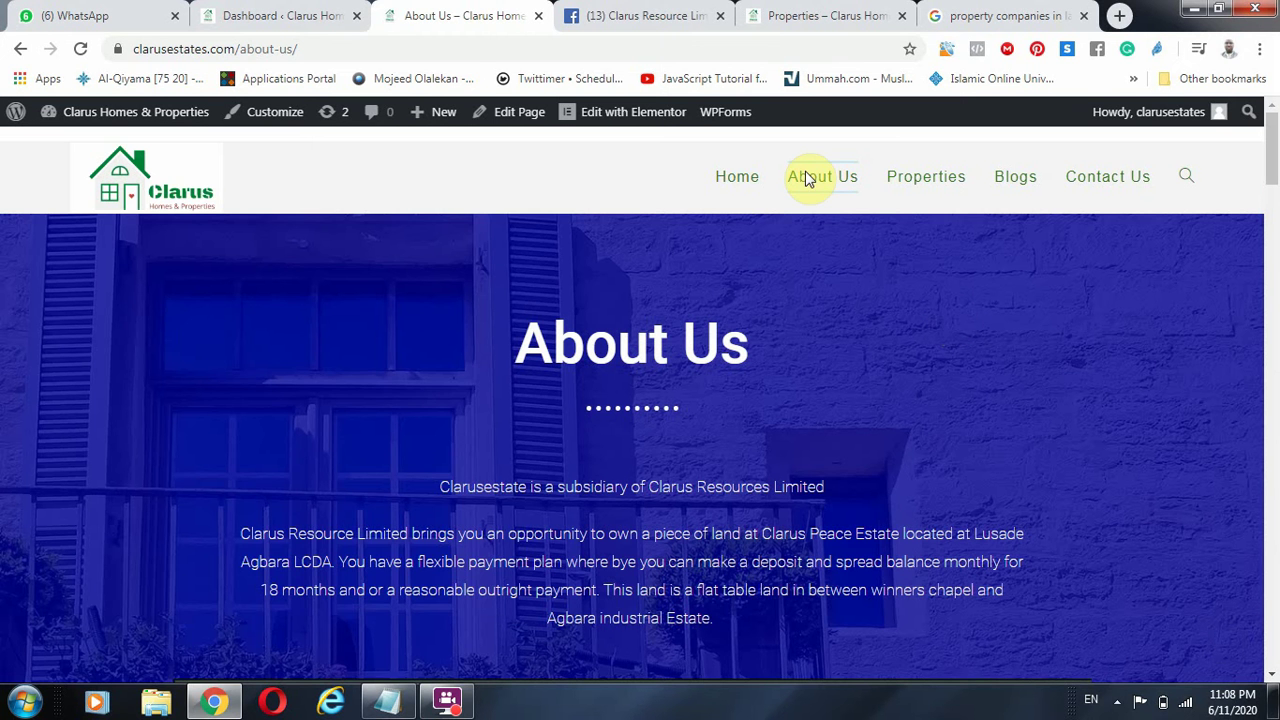
# Open the site's home page and show it alongside the WordPress dashboard, pointing out the site address.
pyautogui.click(735, 178)
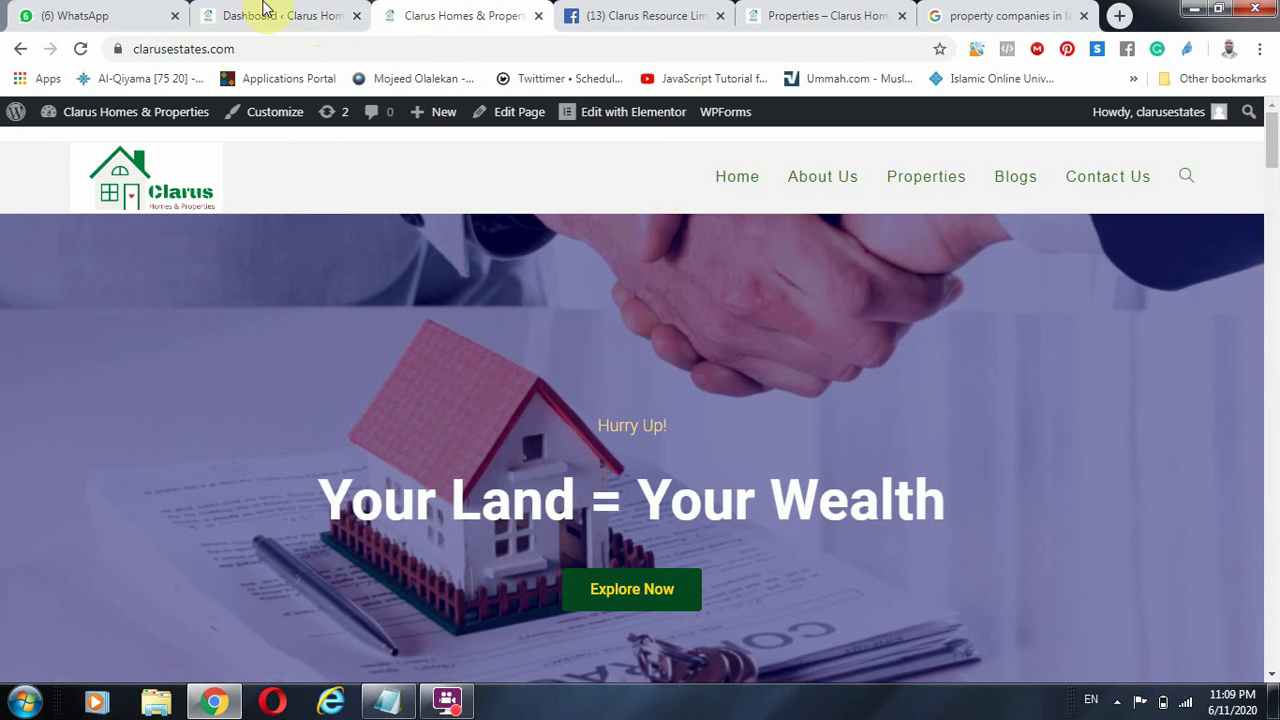
pyautogui.scroll(-2, 1003, 297)
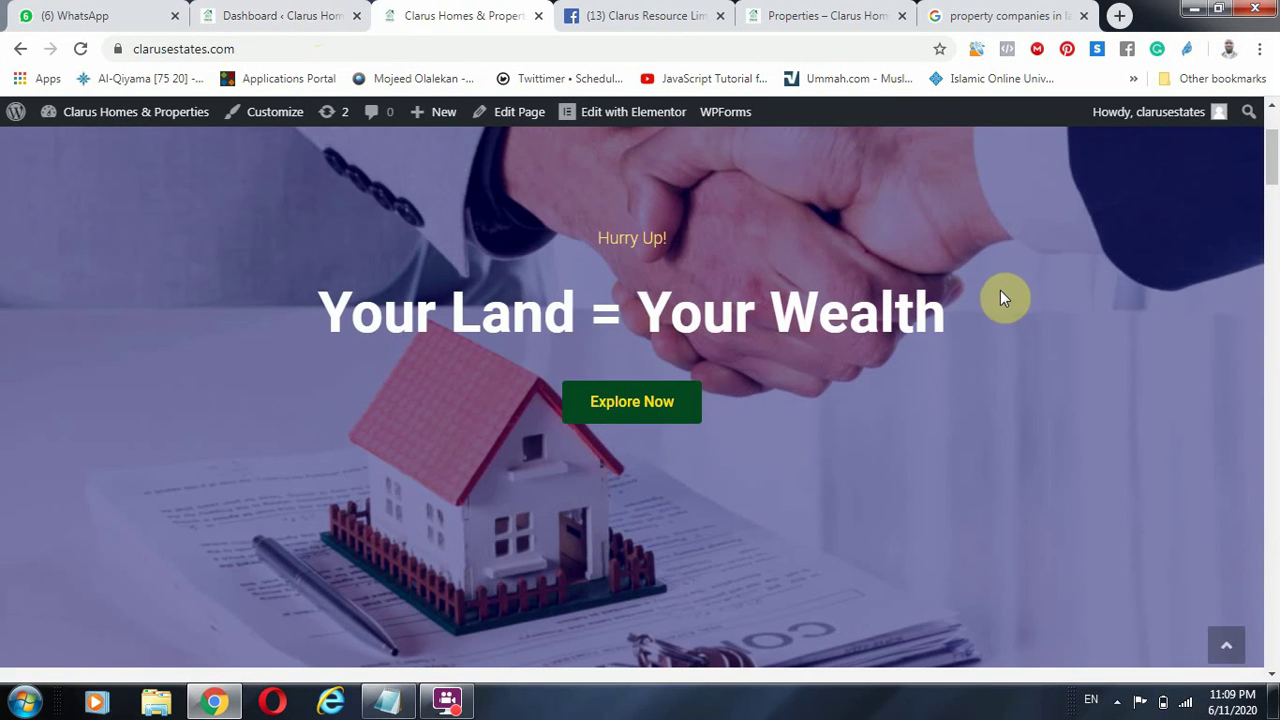
pyautogui.click(262, 15)
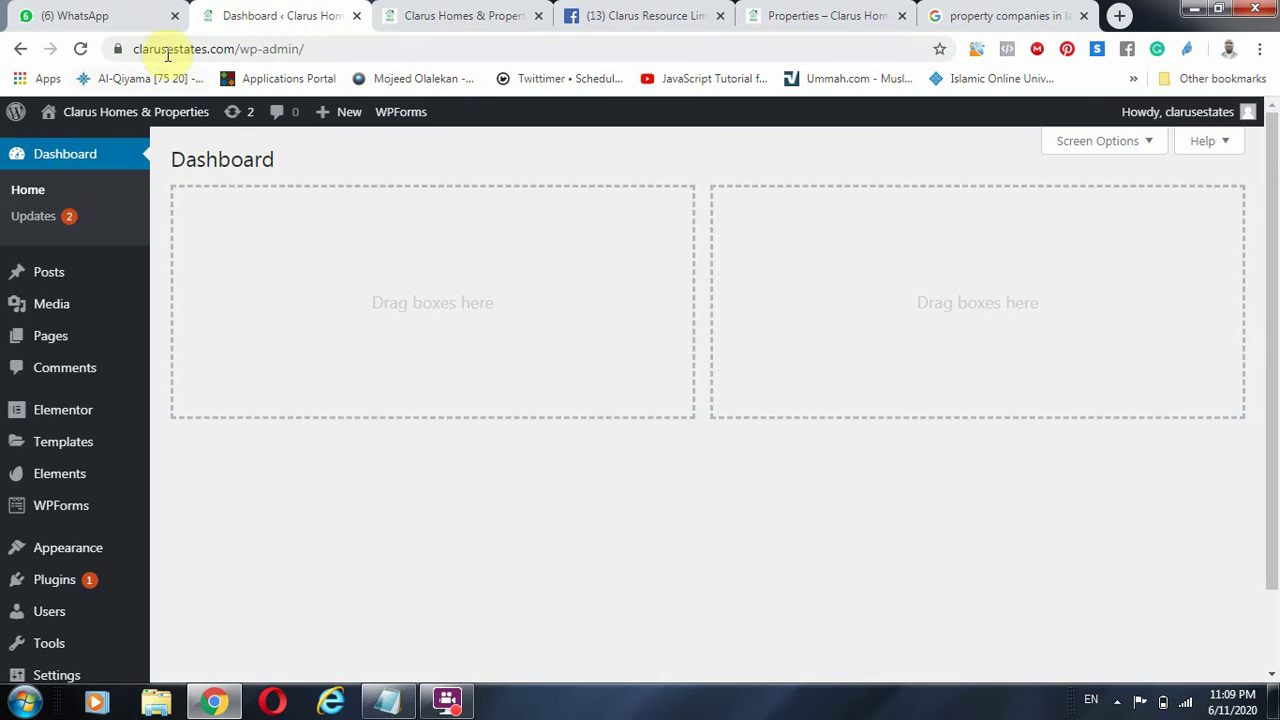
pyautogui.click(457, 15)
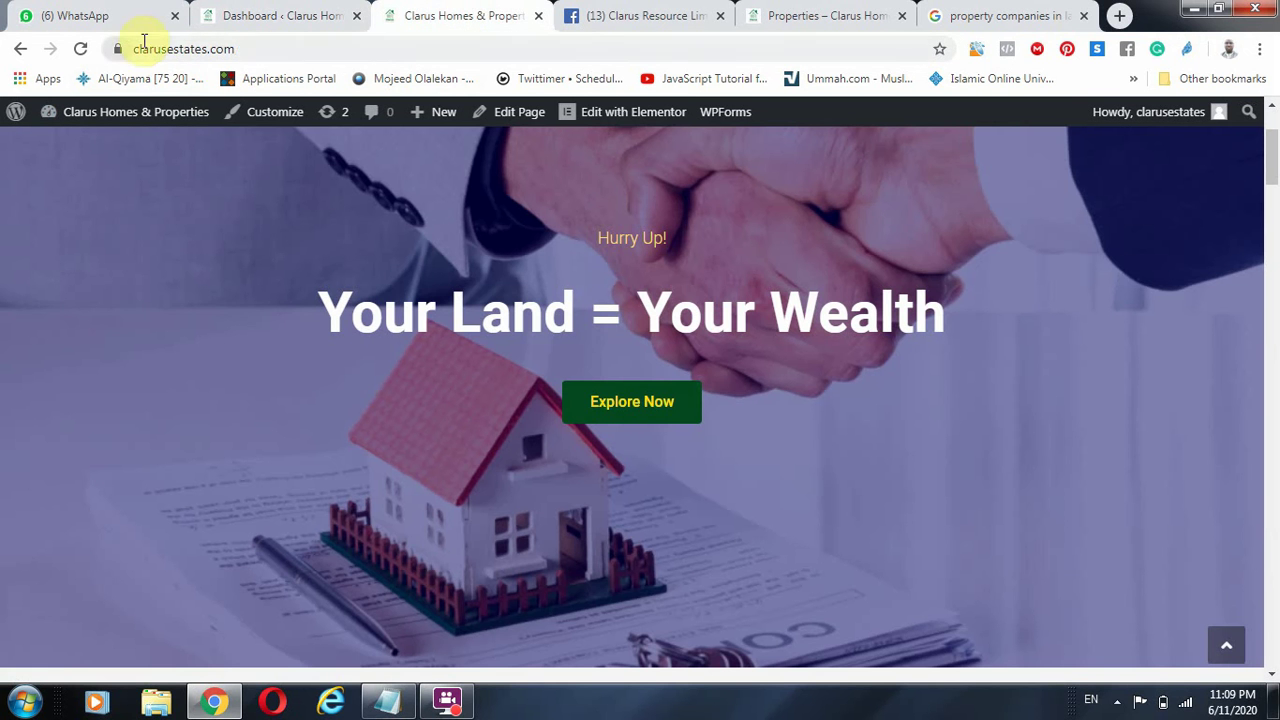
pyautogui.click(262, 15)
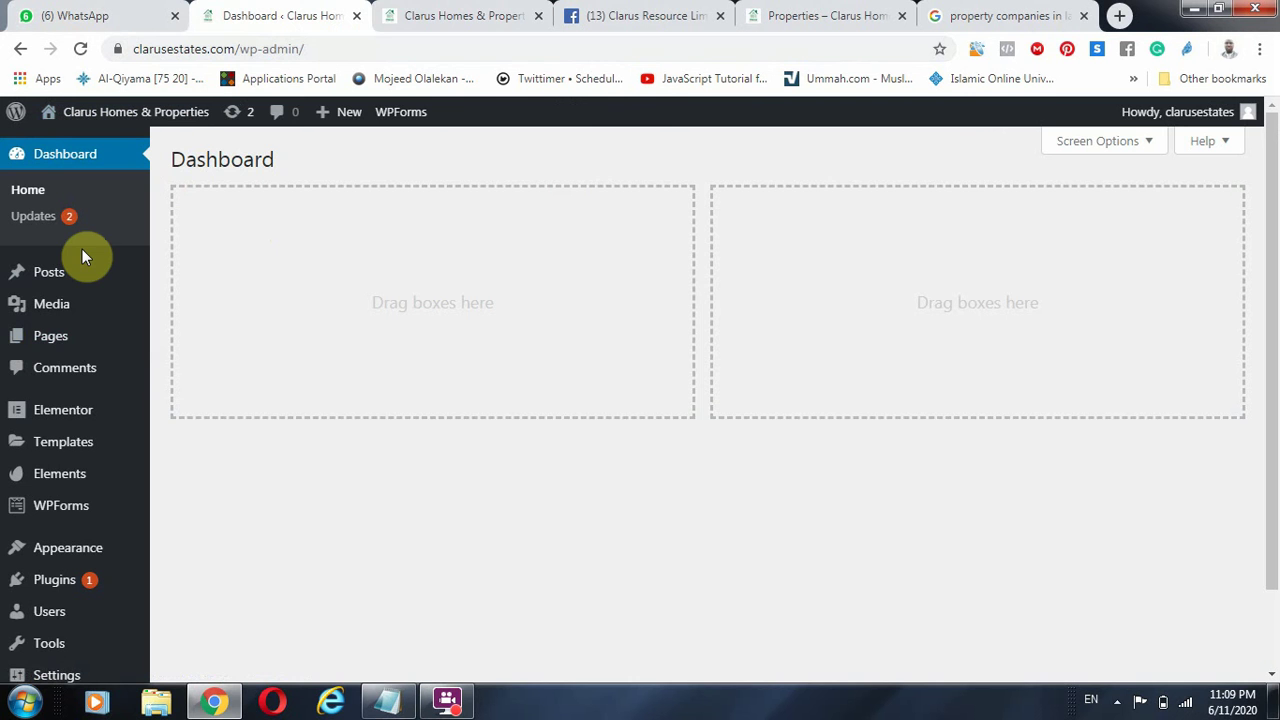
pyautogui.click(443, 12)
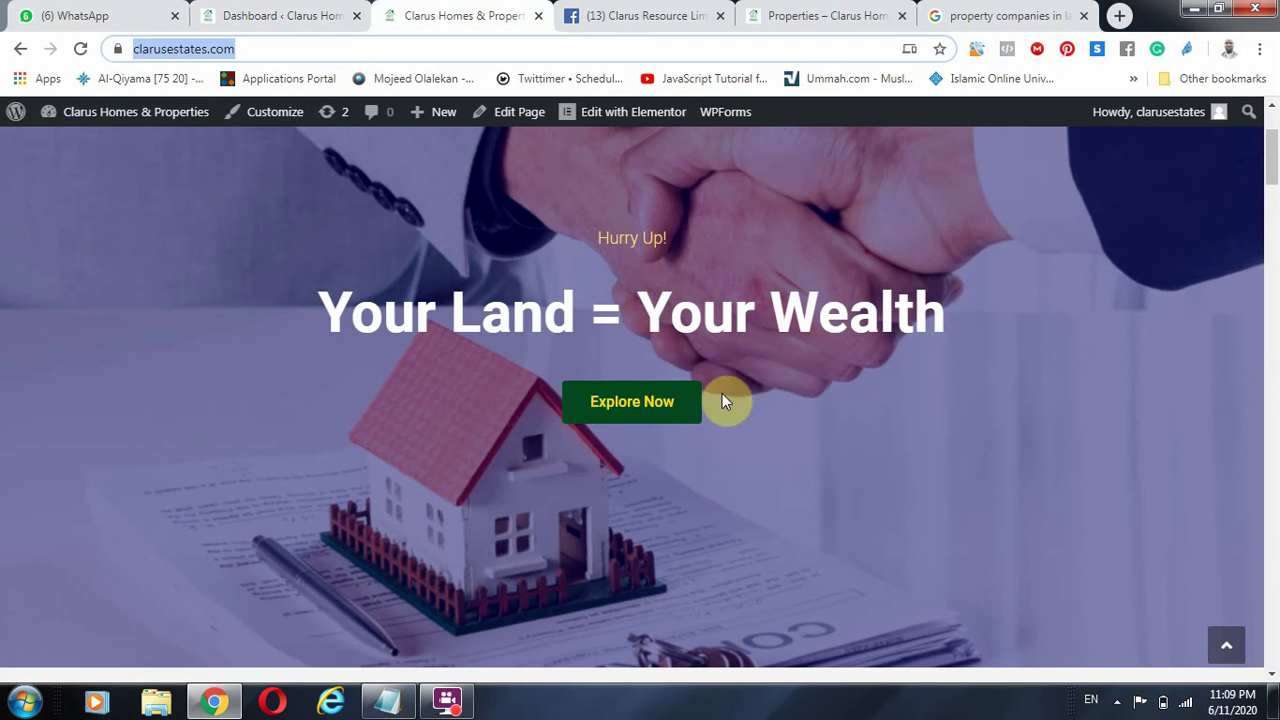
pyautogui.scroll(-2, 725, 401)
pyautogui.scroll(4, 735, 331)
# Examine the listings on the Properties page and check the WhatsApp details request link of the Lekki Free Trade Zone property.
pyautogui.click(808, 16)
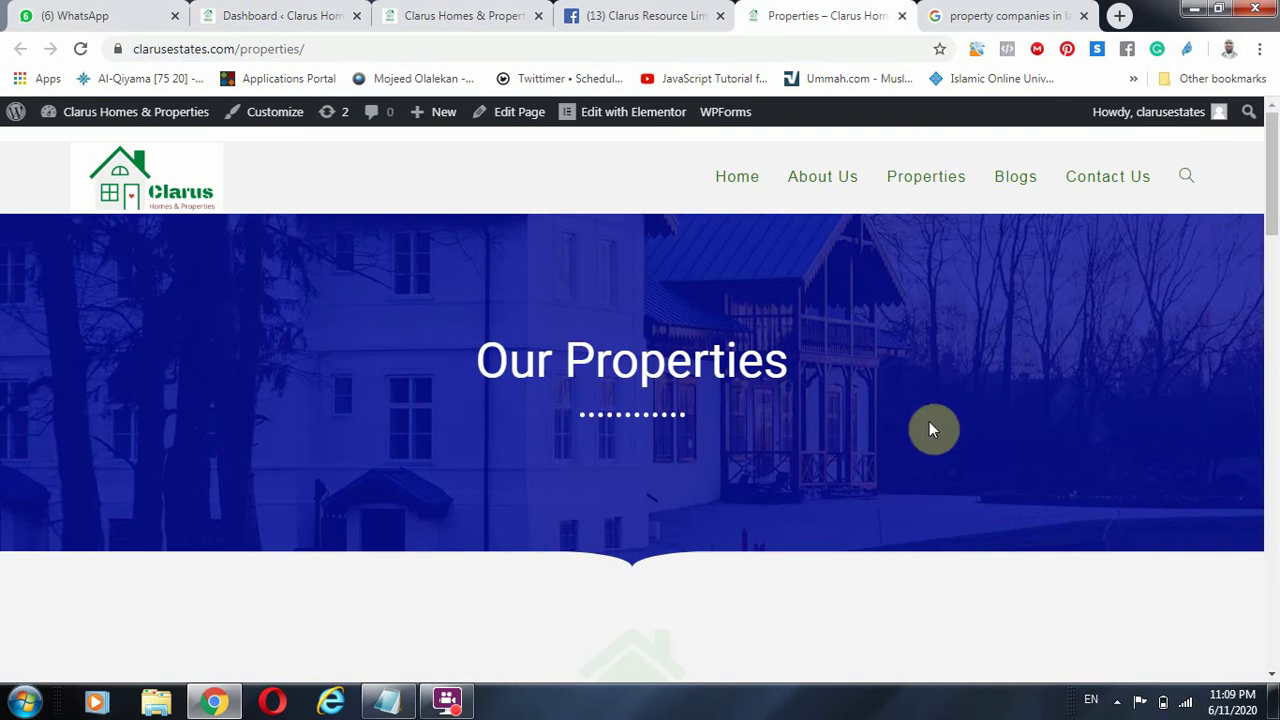
pyautogui.scroll(-10, 929, 430)
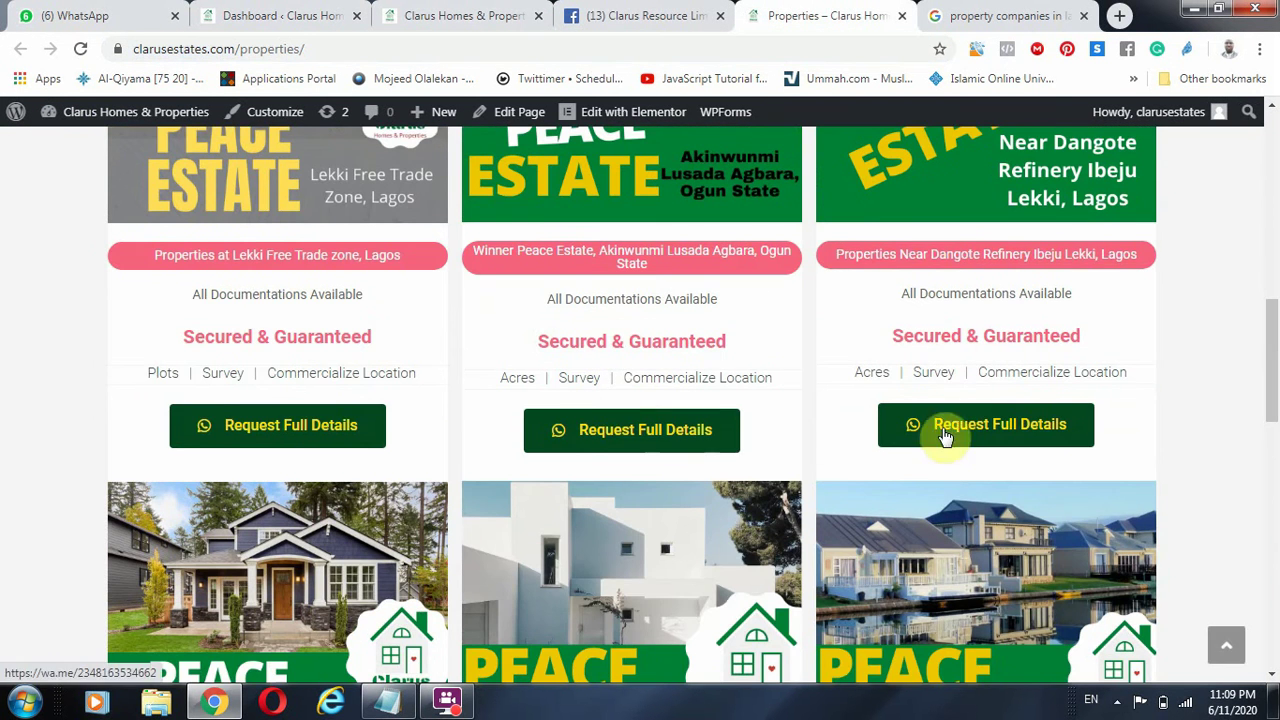
pyautogui.scroll(-2, 828, 567)
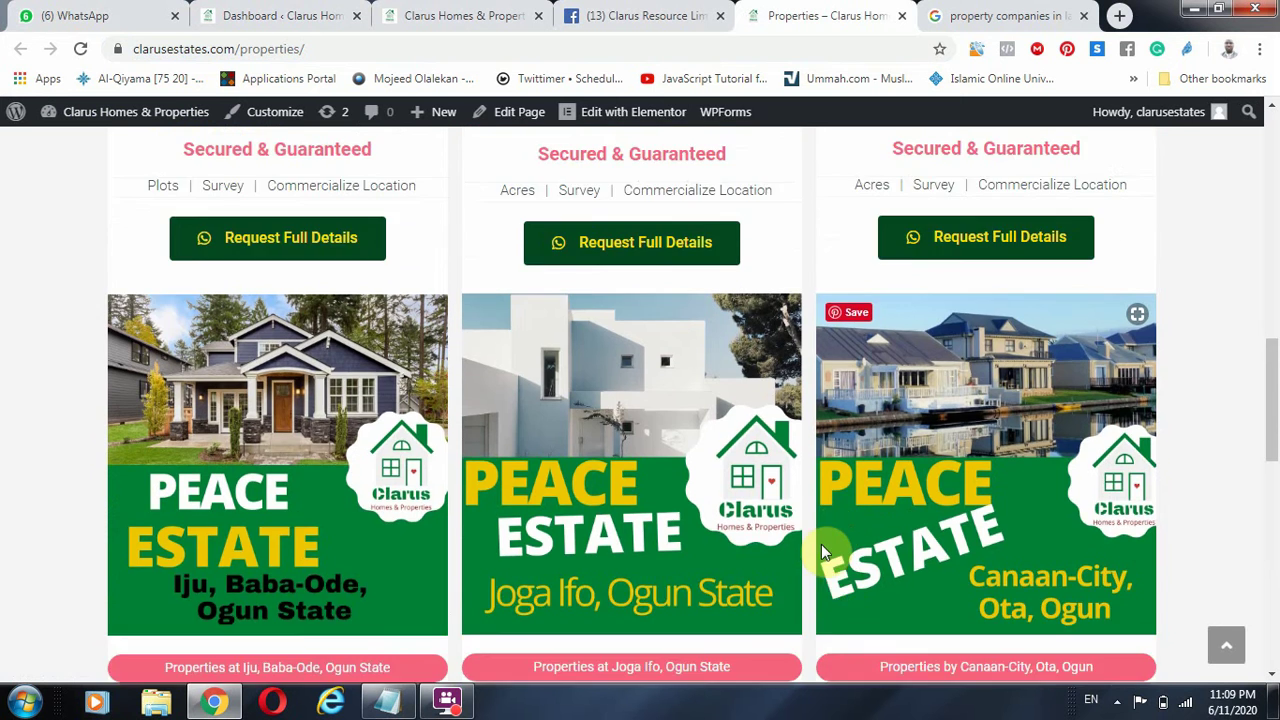
pyautogui.scroll(2, 821, 544)
pyautogui.scroll(1, 560, 530)
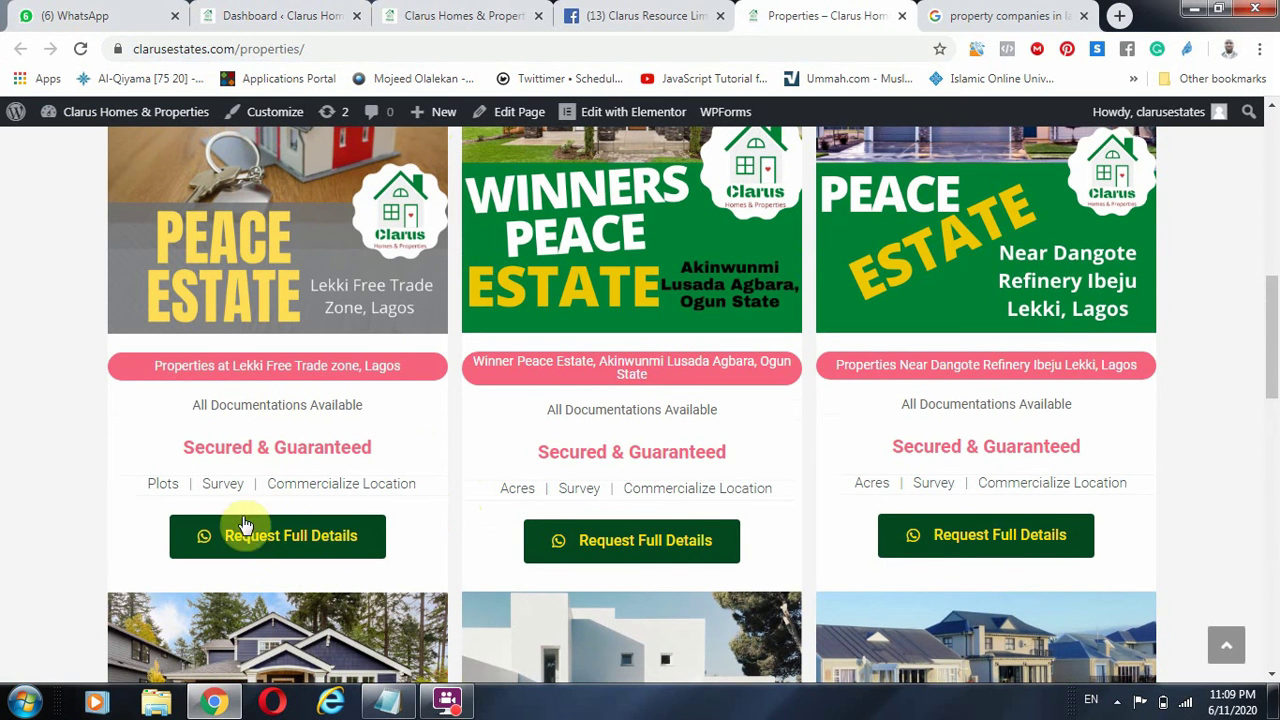
pyautogui.rightClick(292, 538)
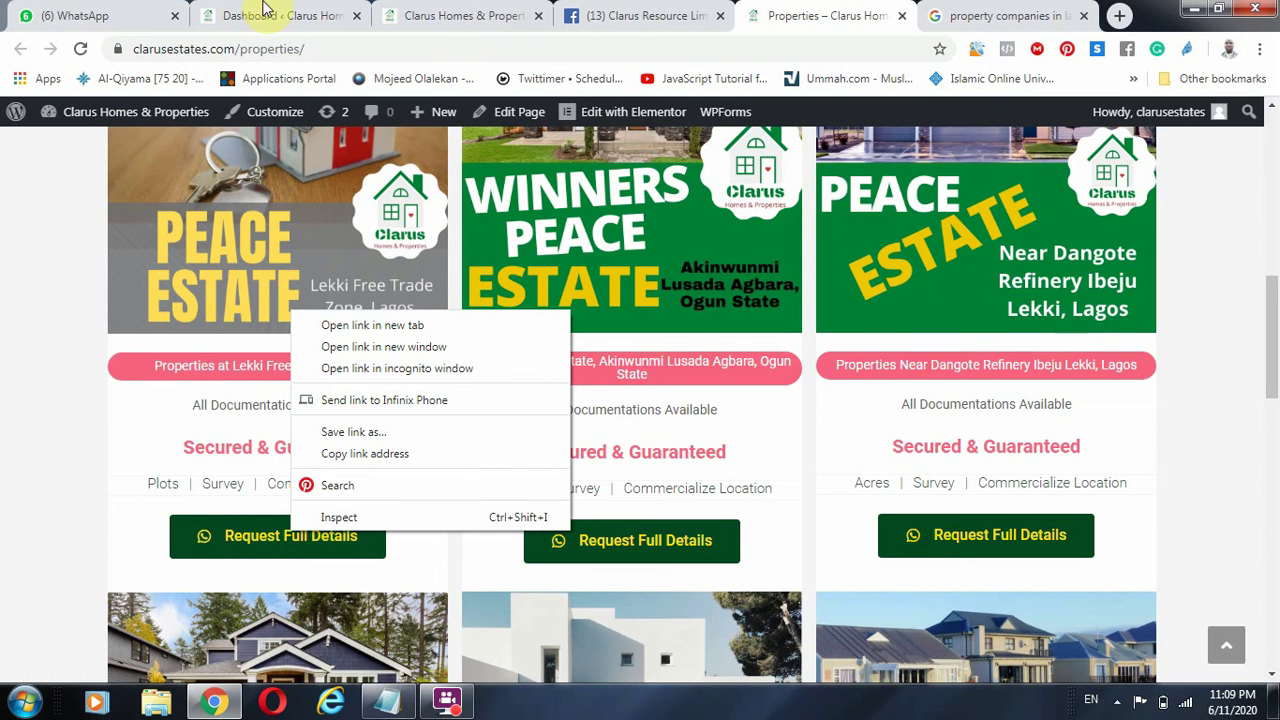
pyautogui.scroll(10, 1040, 300)
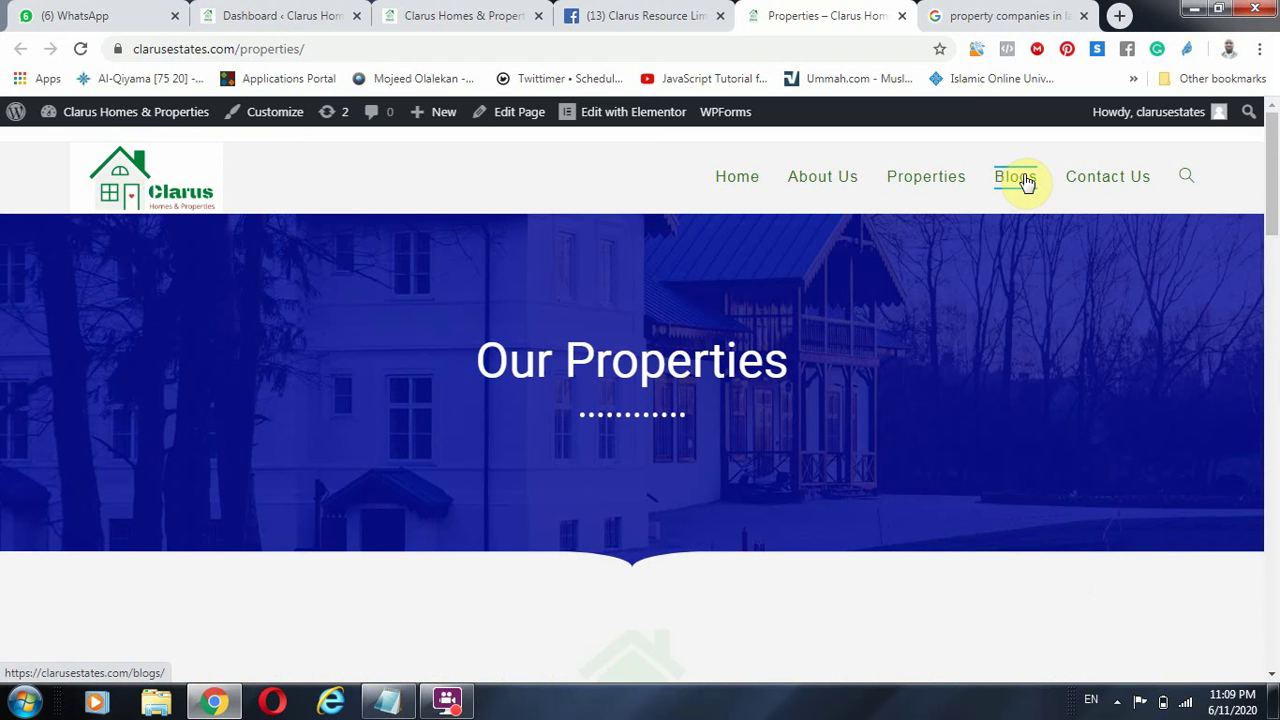
# Open the site's Blogs page in a new browser tab while remaining on the Properties page.
pyautogui.rightClick(1025, 185)
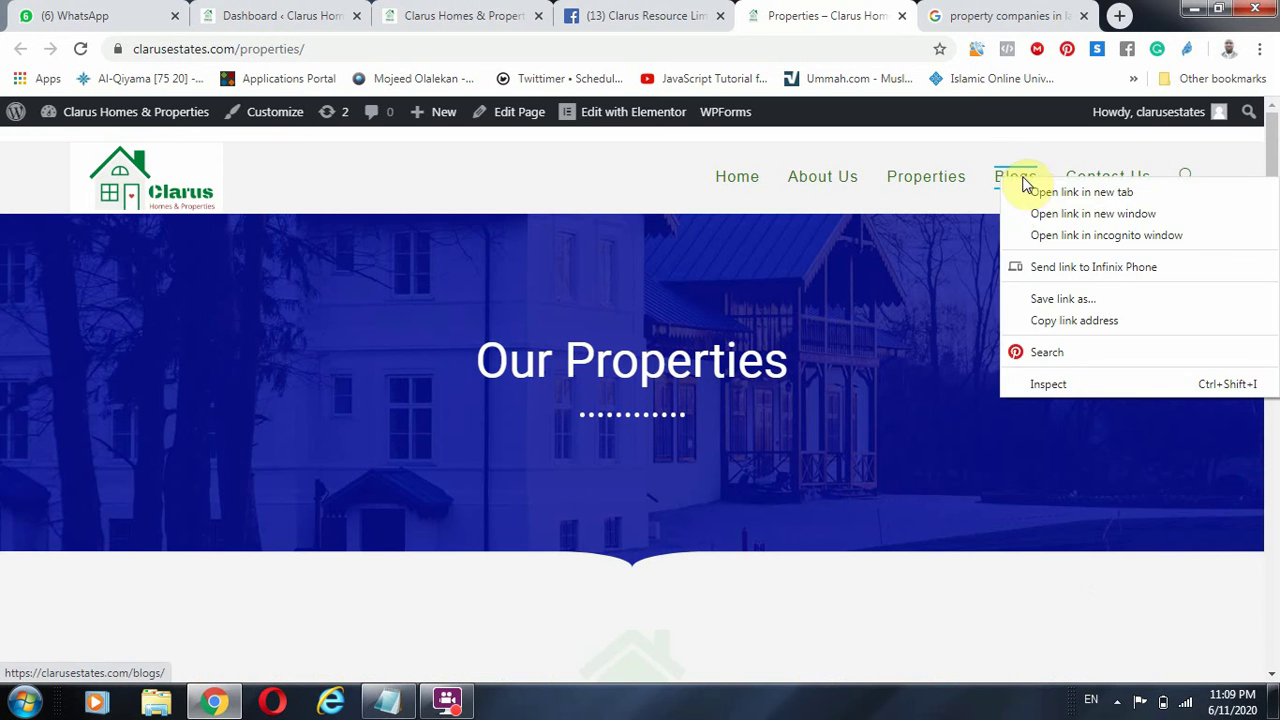
pyautogui.click(1043, 192)
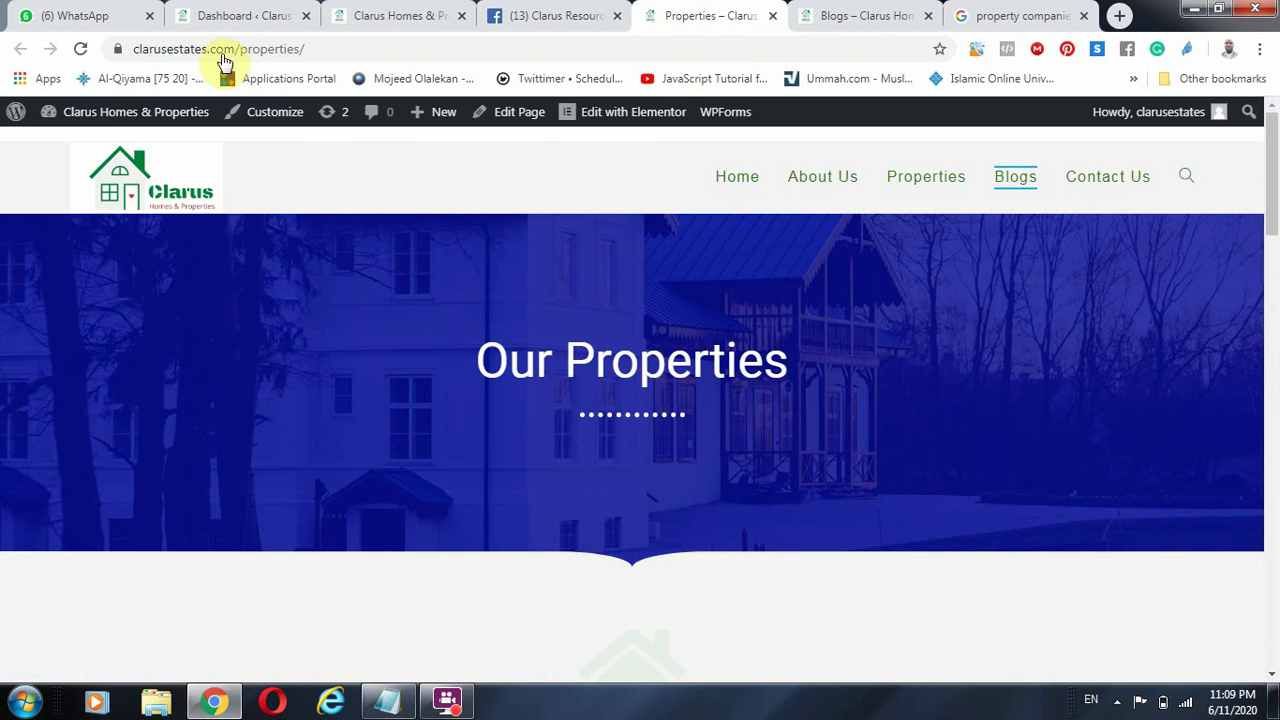
pyautogui.scroll(-4, 638, 527)
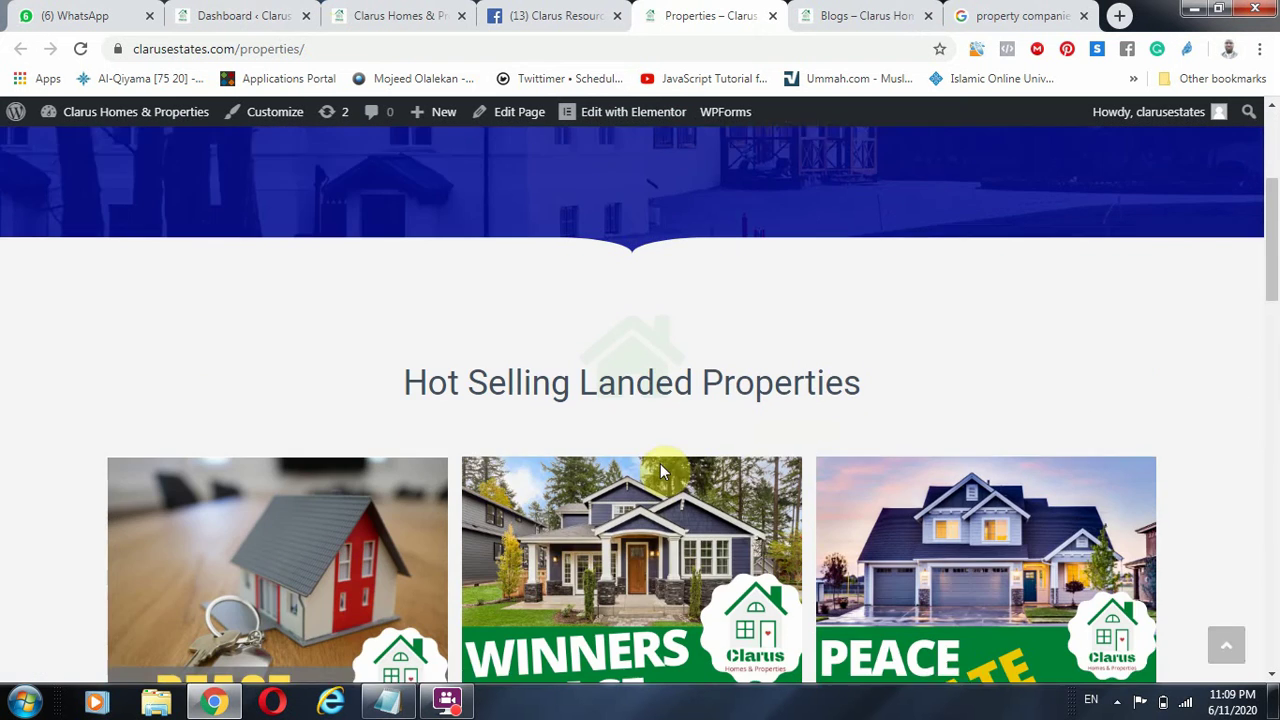
pyautogui.scroll(5, 847, 474)
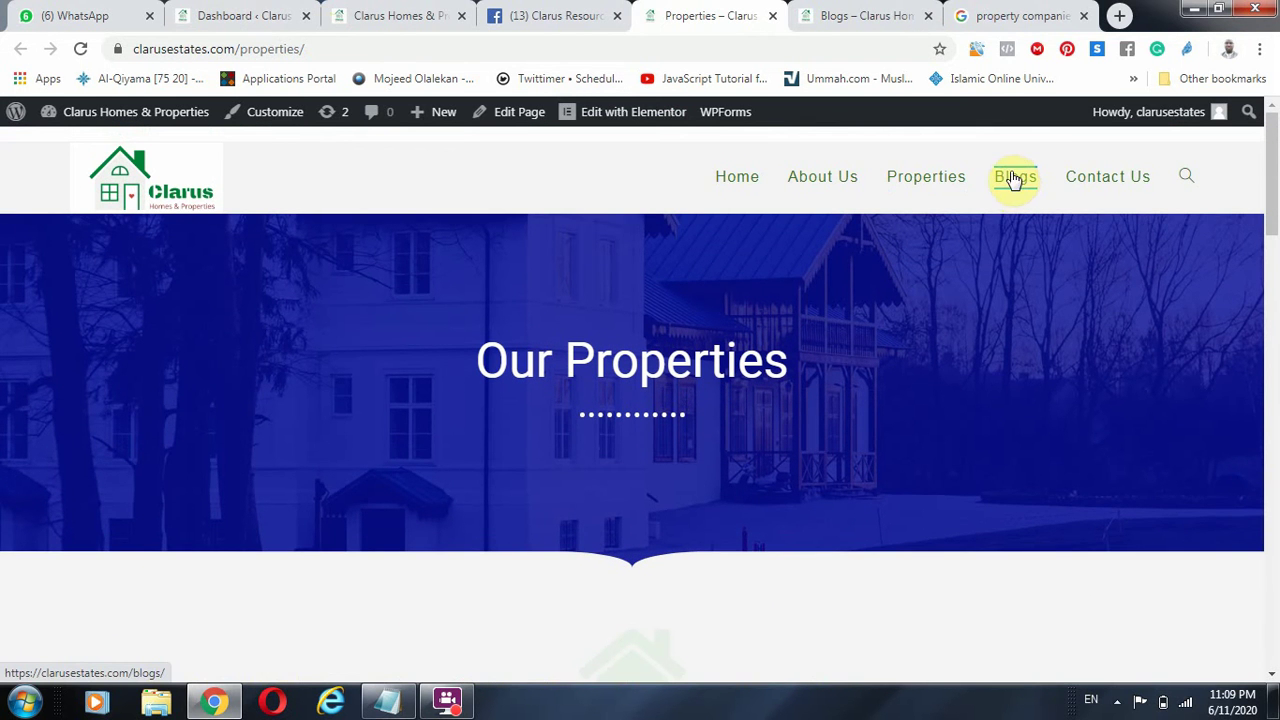
# Check the Blogs page, and start a new post from the WordPress dashboard.
pyautogui.click(247, 14)
pyautogui.click(868, 16)
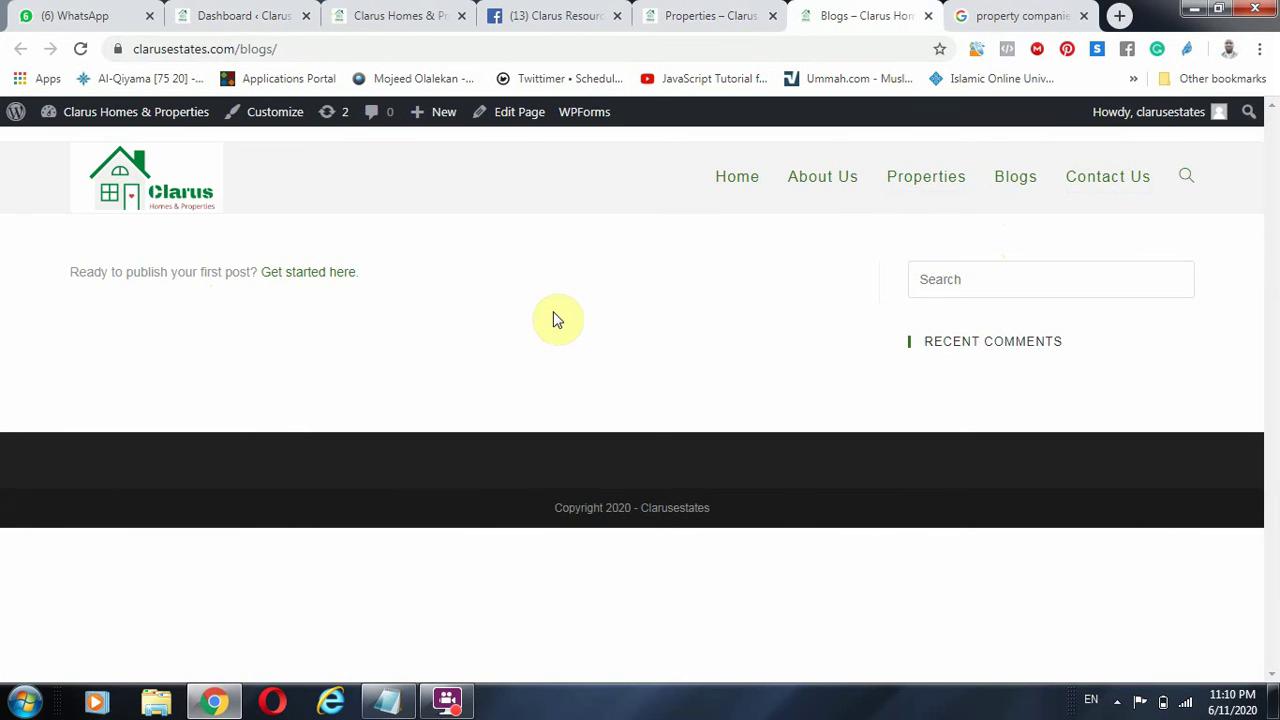
pyautogui.click(243, 14)
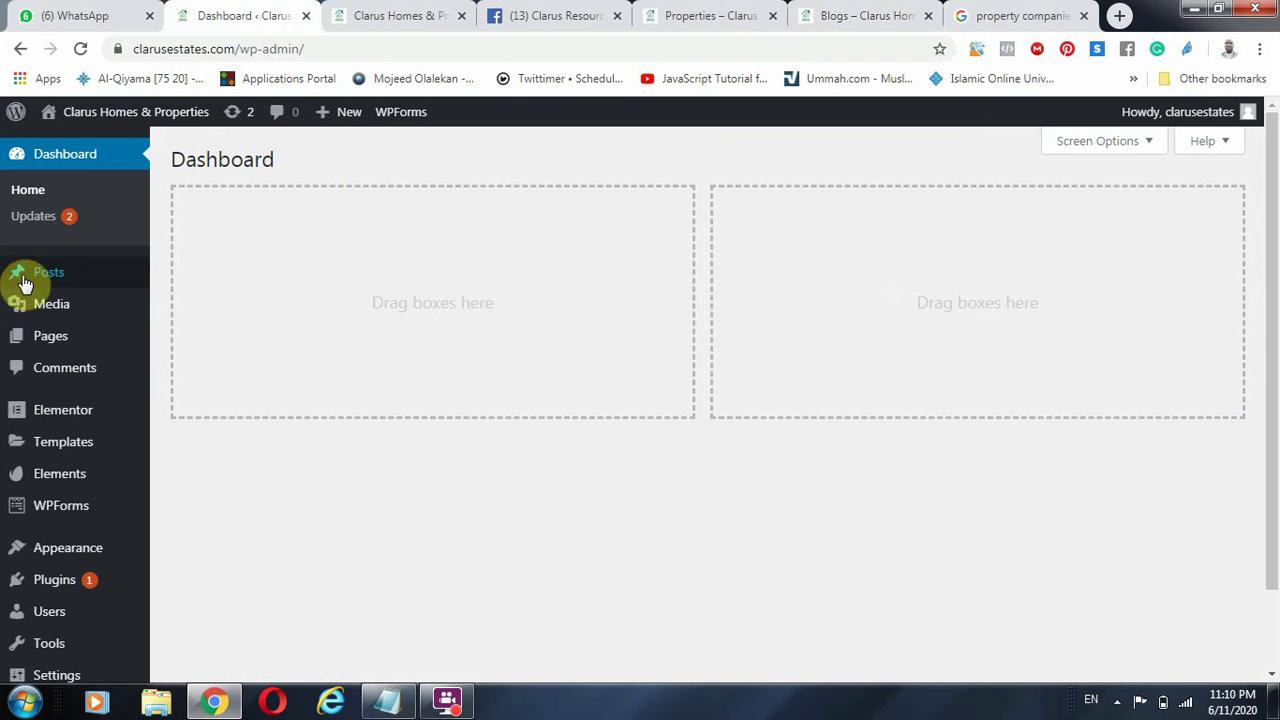
pyautogui.moveTo(74, 271)
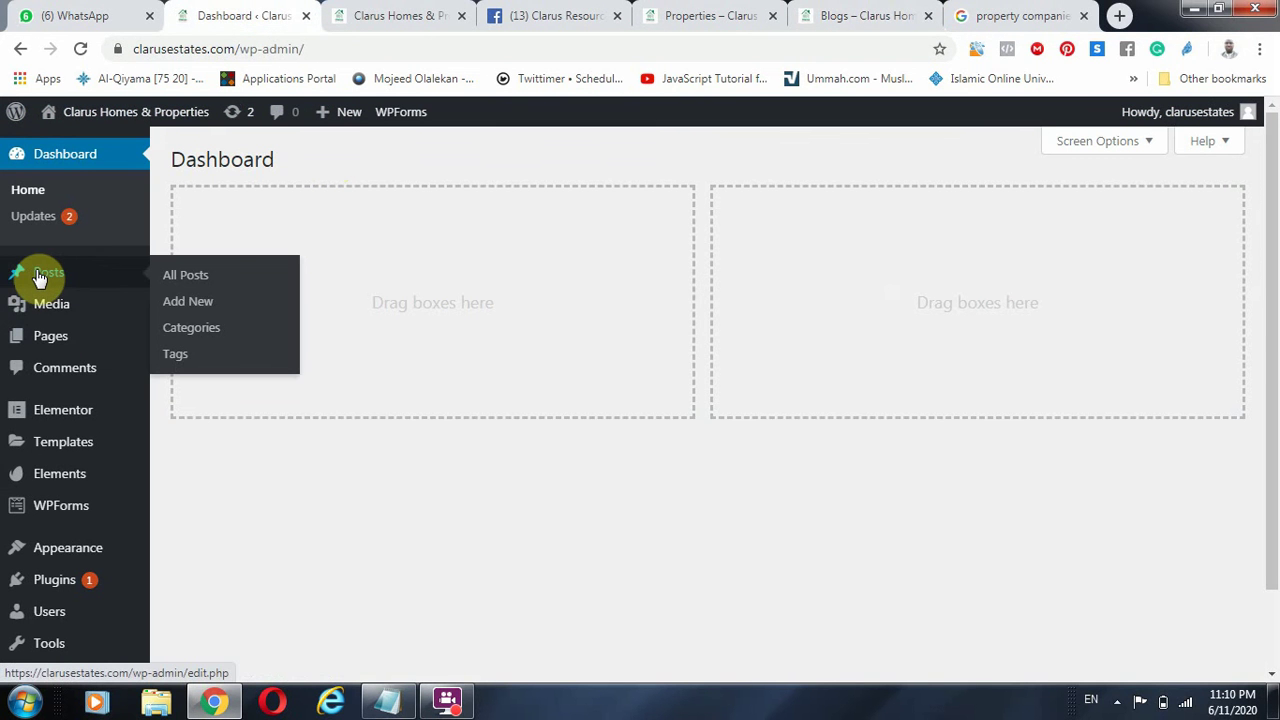
pyautogui.click(186, 305)
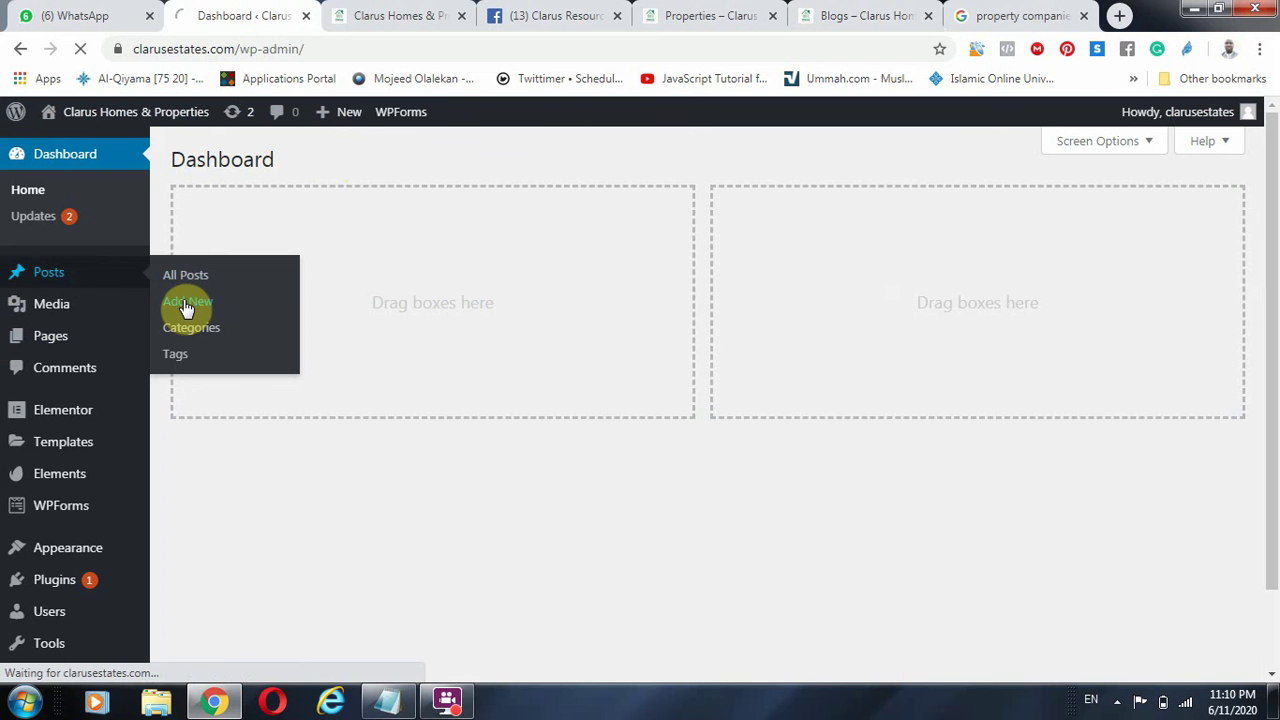
# Revisit the Blogs page briefly, and examine the new post editor's title field, document settings, OceanWP settings and image gallery.
pyautogui.click(700, 15)
pyautogui.click(862, 15)
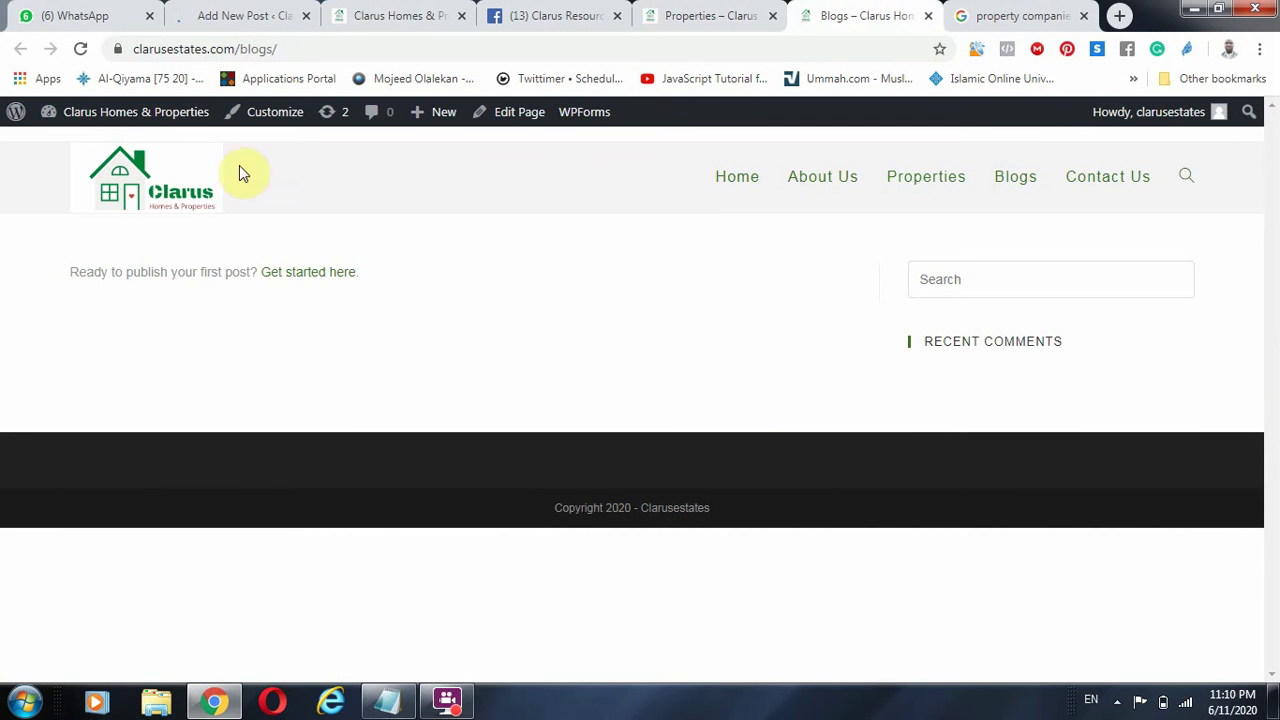
pyautogui.click(230, 15)
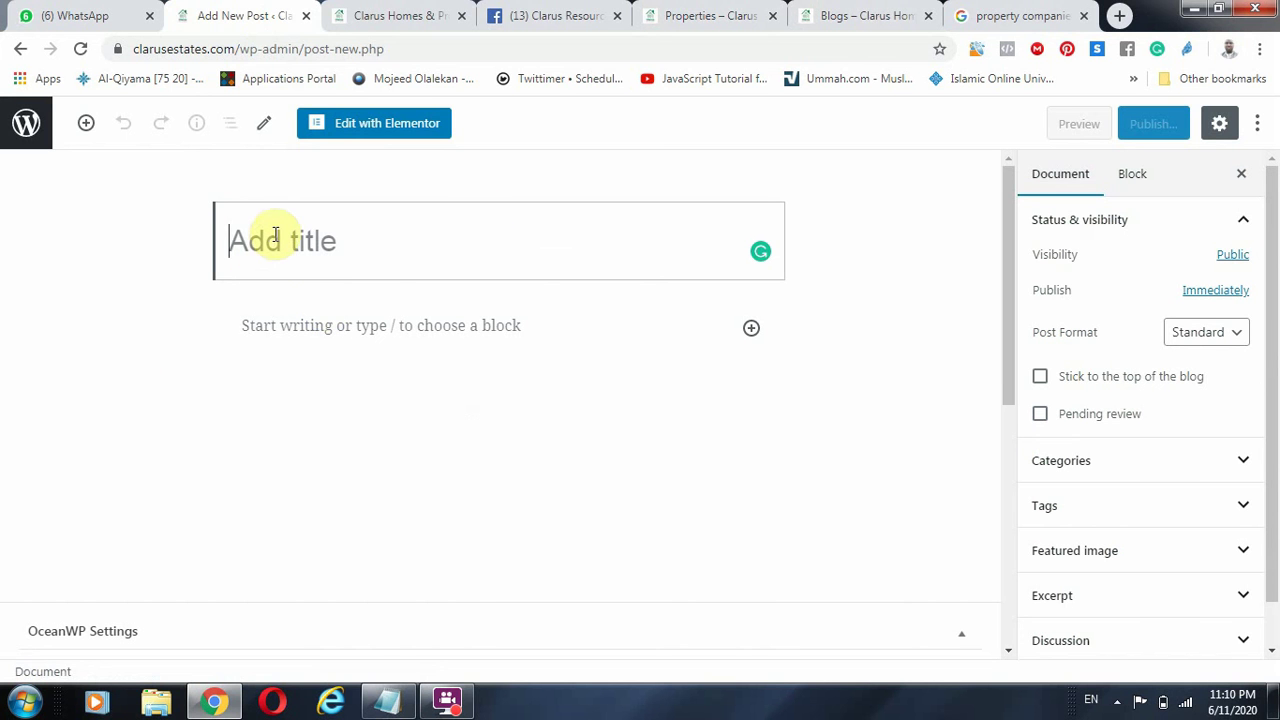
pyautogui.scroll(-1, 1161, 304)
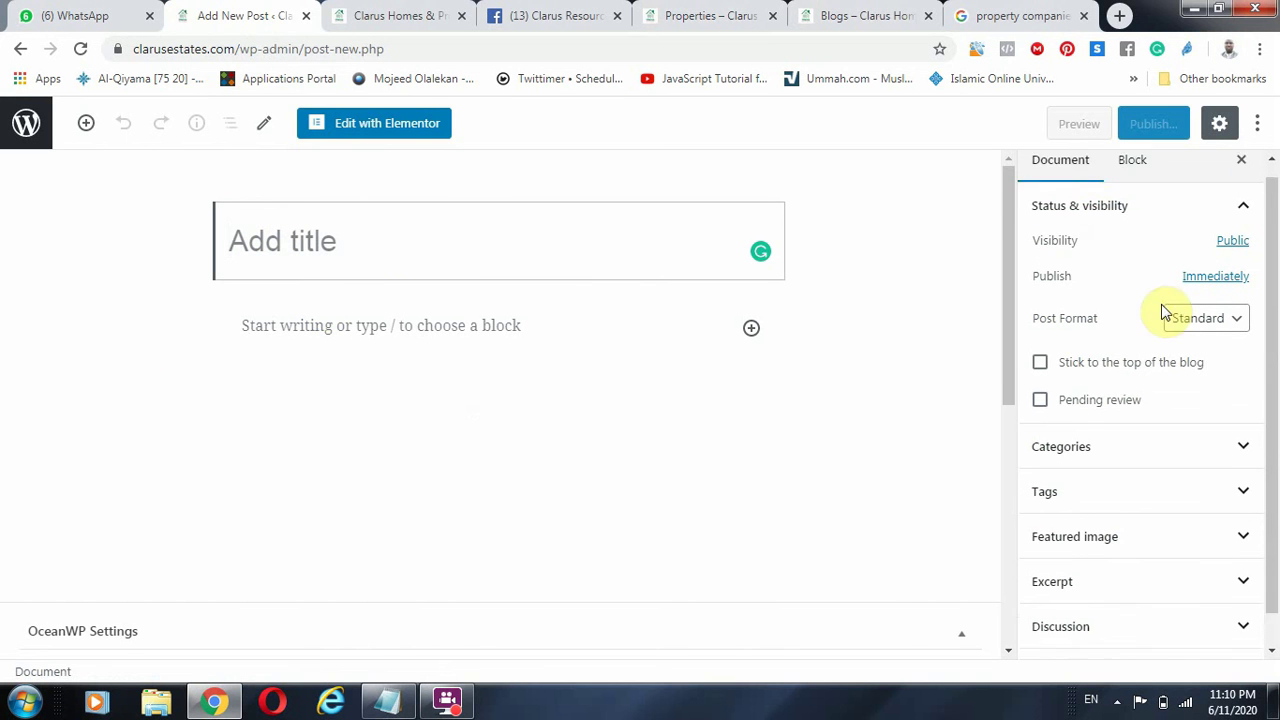
pyautogui.scroll(-2, 1161, 304)
pyautogui.scroll(-5, 940, 477)
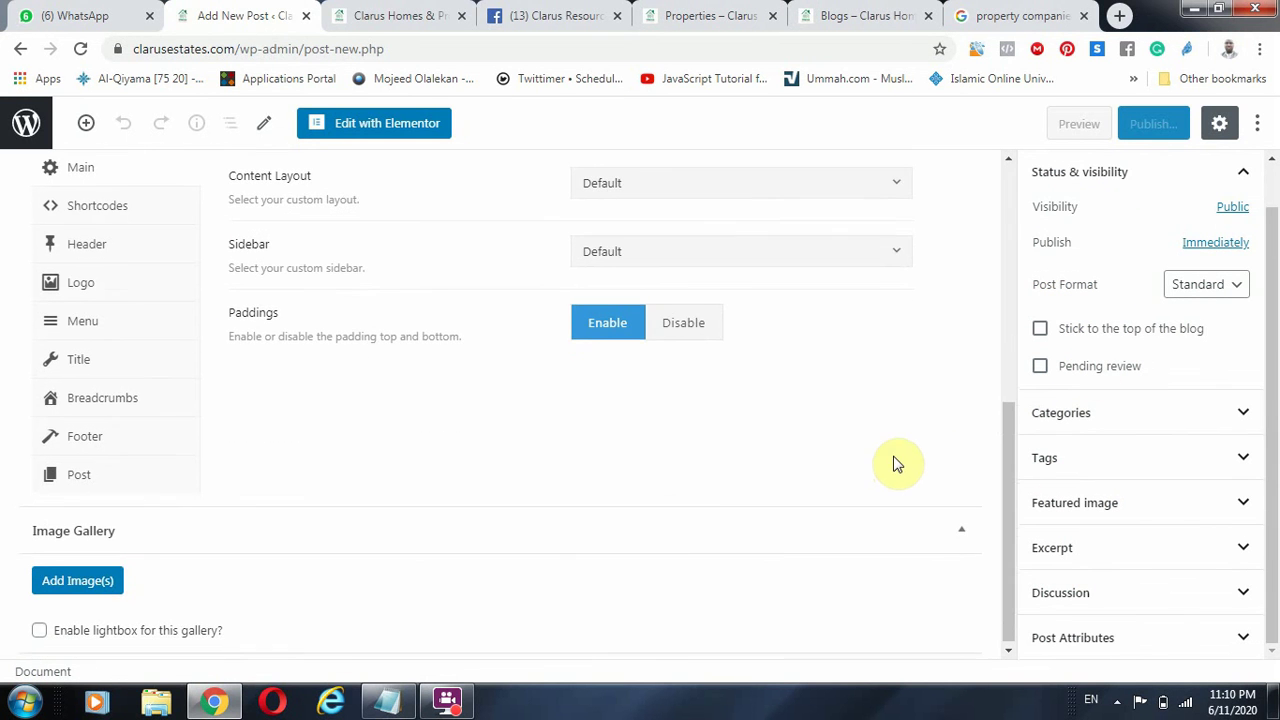
pyautogui.click(442, 701)
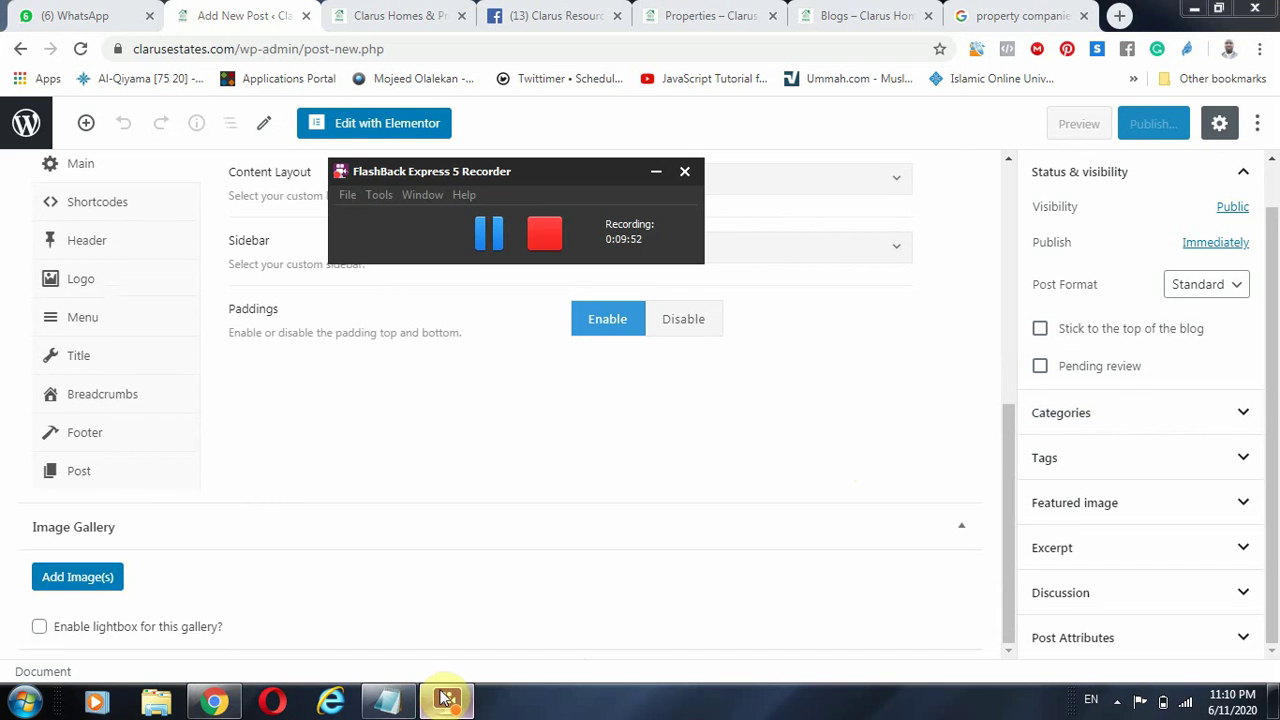
pyautogui.click(443, 698)
# Enter "Our Properties" as the new post's title.
pyautogui.scroll(10, 803, 479)
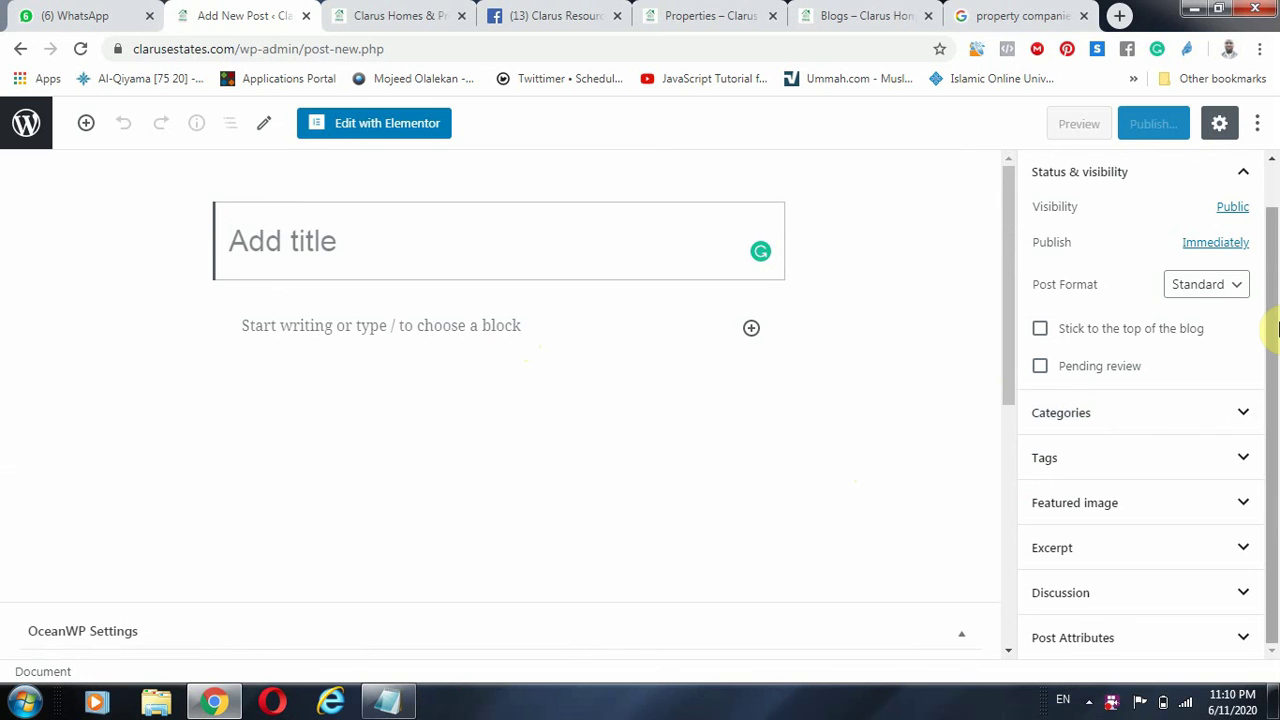
pyautogui.write('Our Properties')
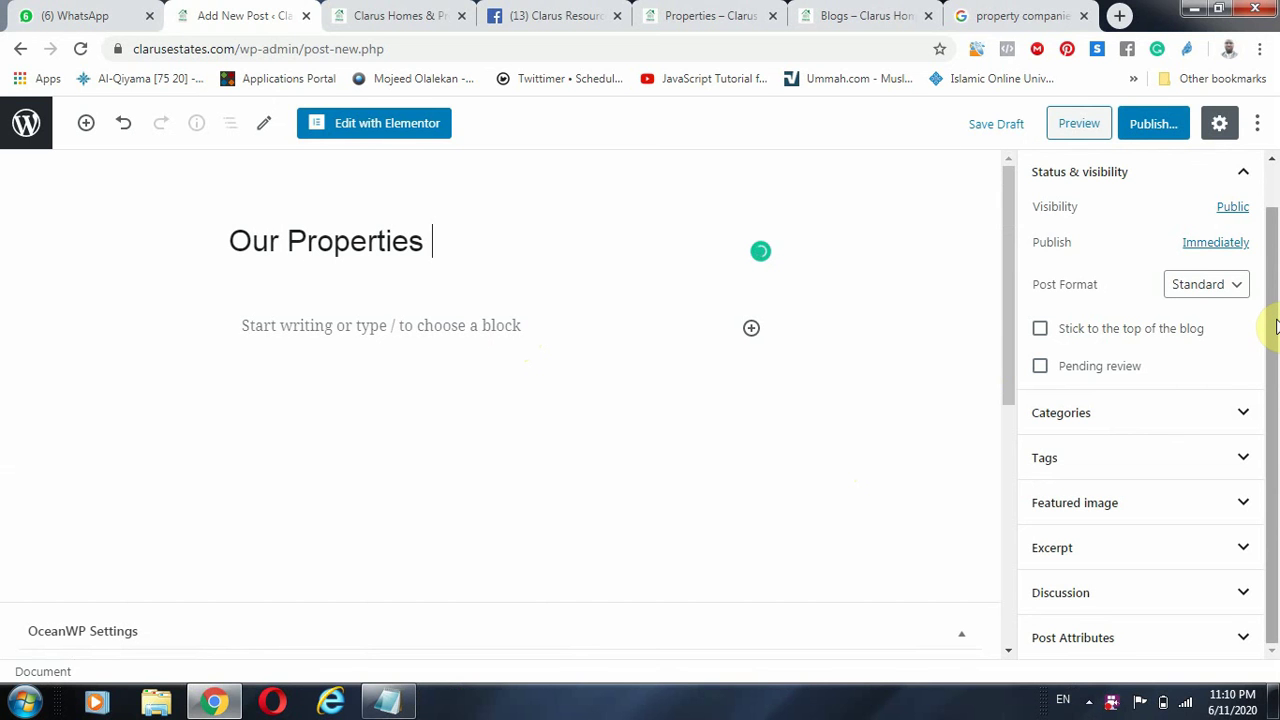
# Replace the new post's title with "Real Estate Information".
pyautogui.moveTo(433, 241); pyautogui.dragTo(287, 229)
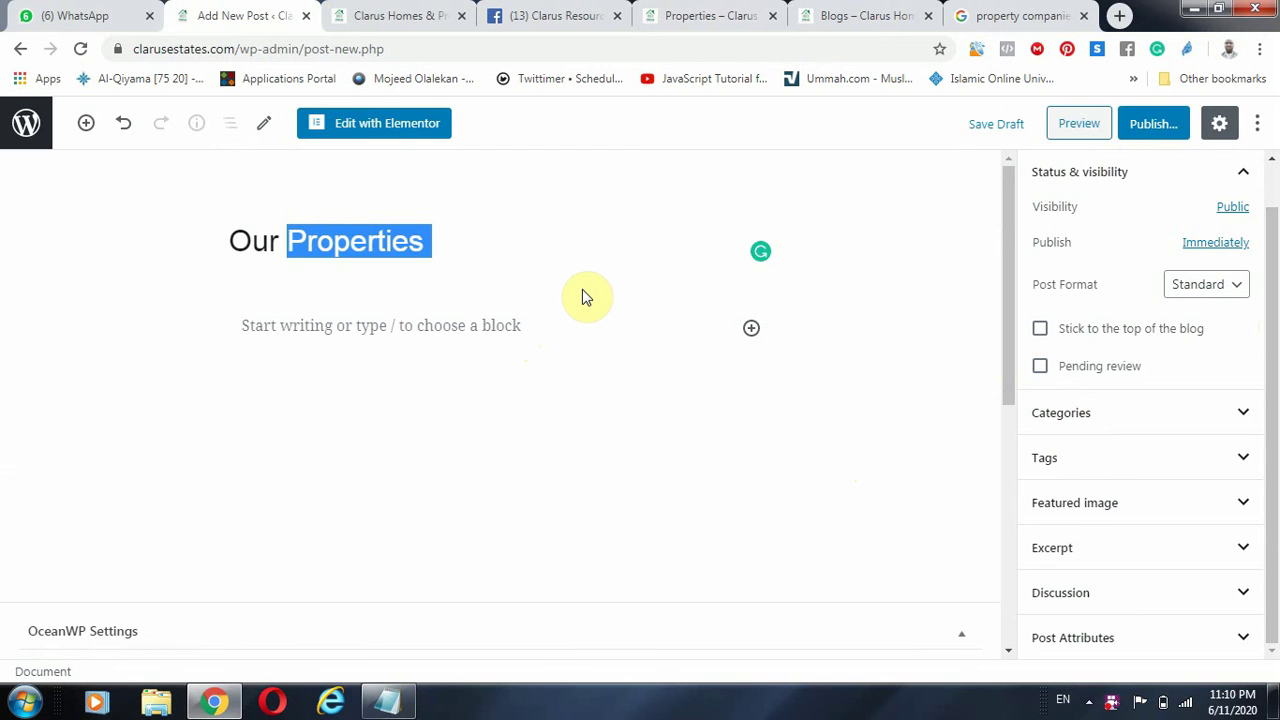
pyautogui.press('BackSpace')
pyautogui.press('BackSpace')
pyautogui.press('BackSpace')
pyautogui.press('BackSpace')
pyautogui.press('BackSpace')
pyautogui.write('Real Estate Information')
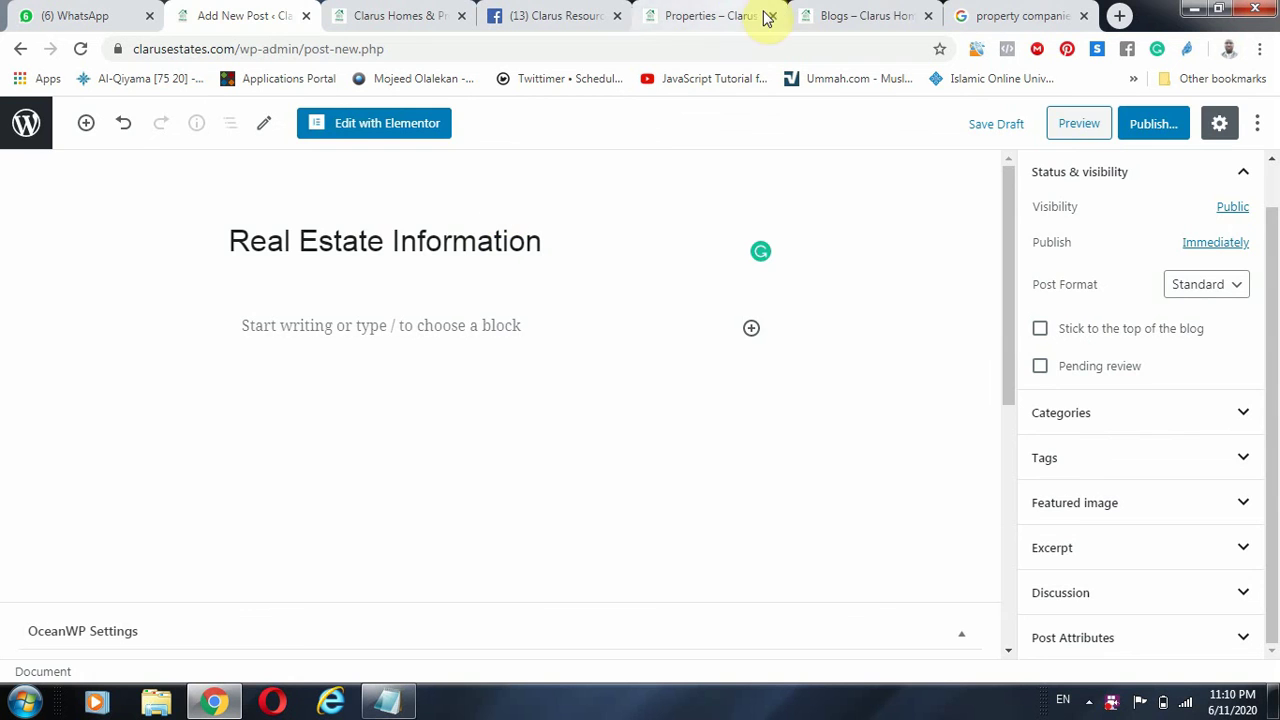
# Check the Blogs page, and open the site's Properties page in the same browser tab to look through its listings.
pyautogui.click(851, 15)
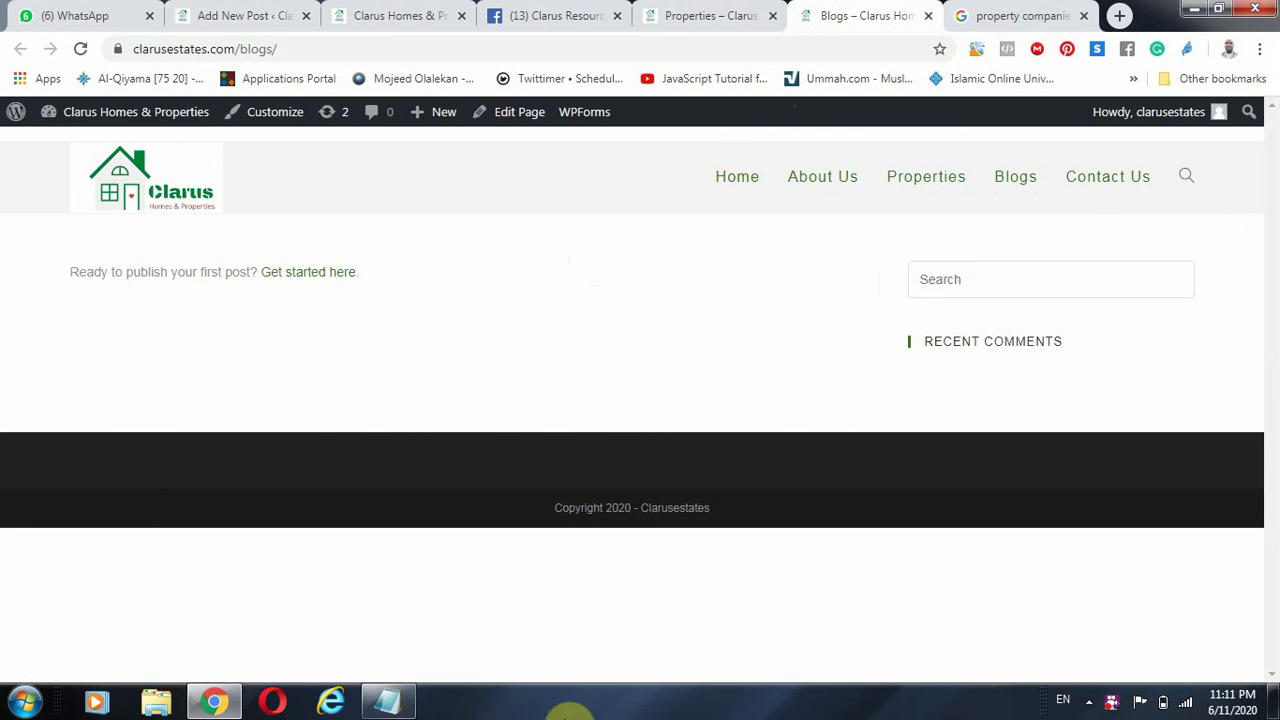
pyautogui.click(888, 178)
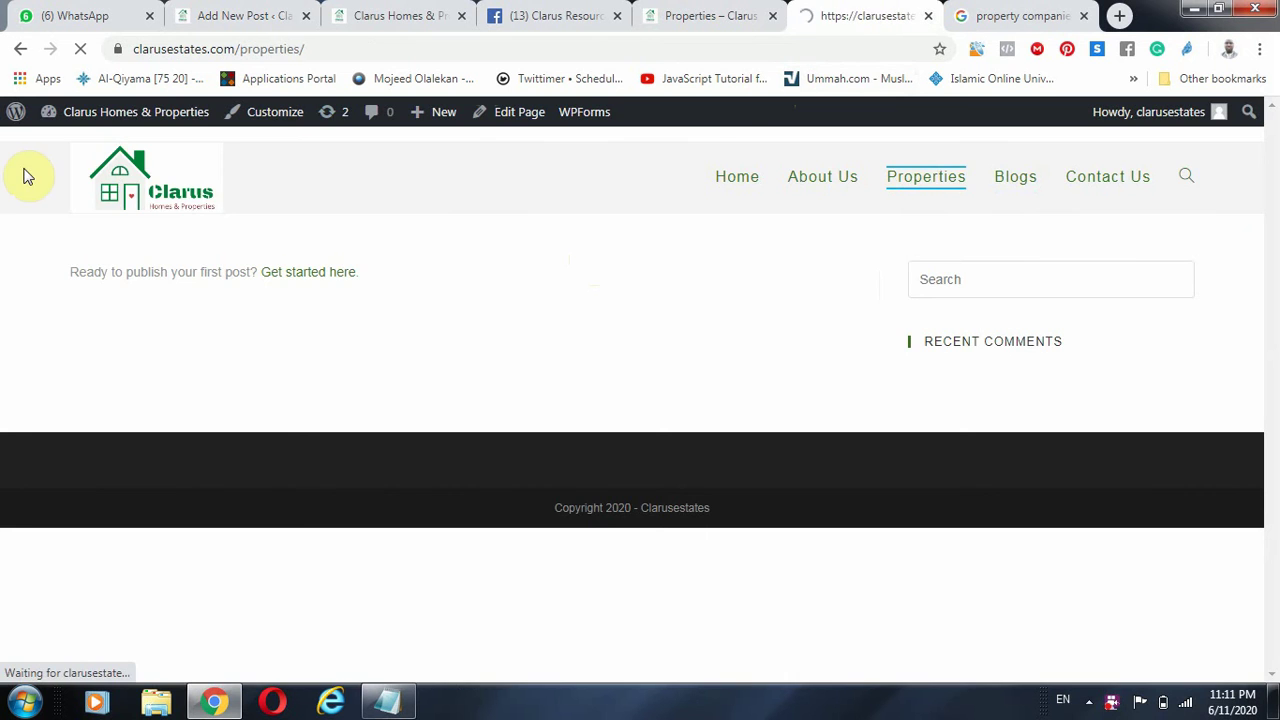
pyautogui.scroll(-9, 517, 371)
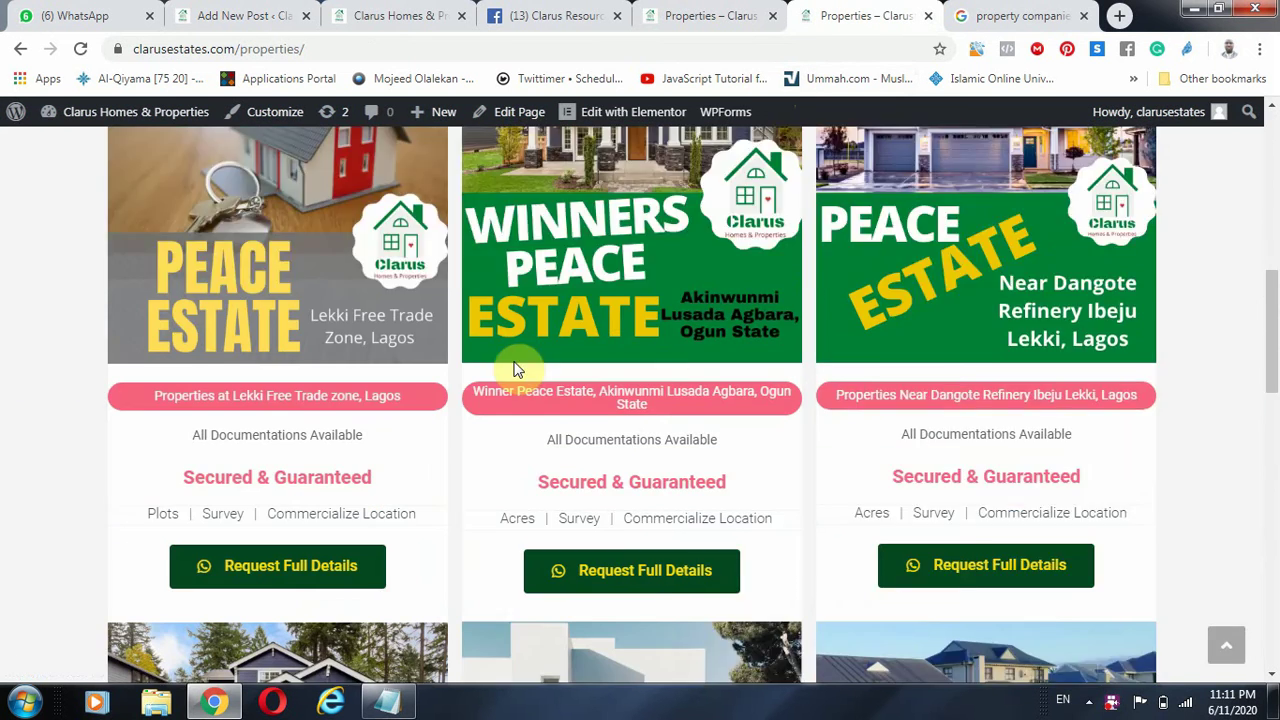
pyautogui.scroll(-5, 623, 329)
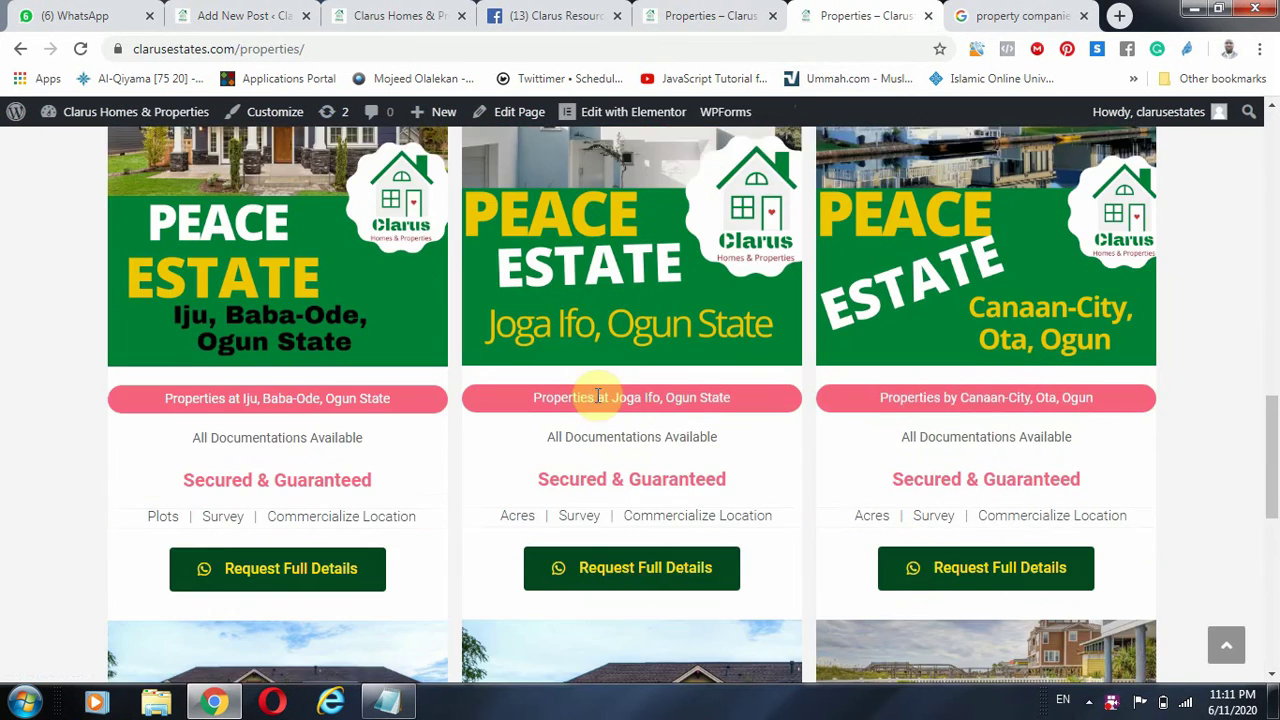
pyautogui.scroll(-7, 675, 400)
pyautogui.scroll(2, 680, 400)
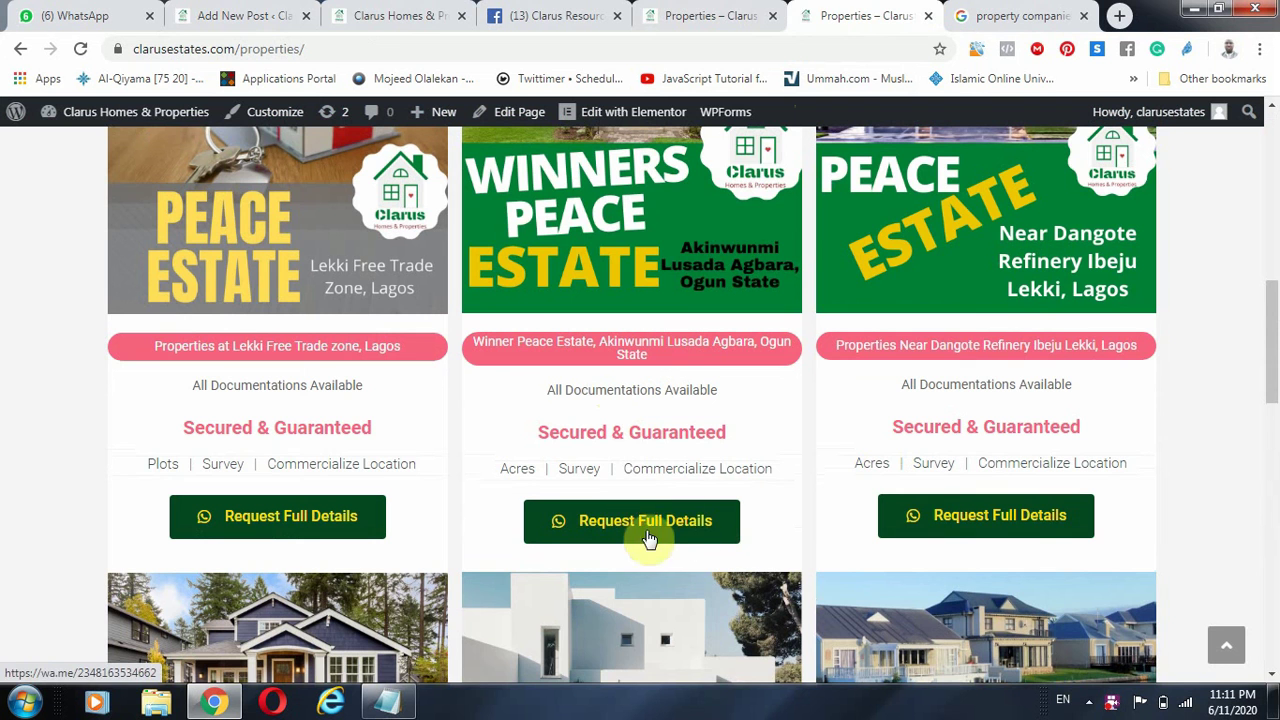
# Return to the post editor and bring up the Notepad notes, highlighting the "Content Creation (SEO)" and "Clarusestates" lines.
pyautogui.click(250, 15)
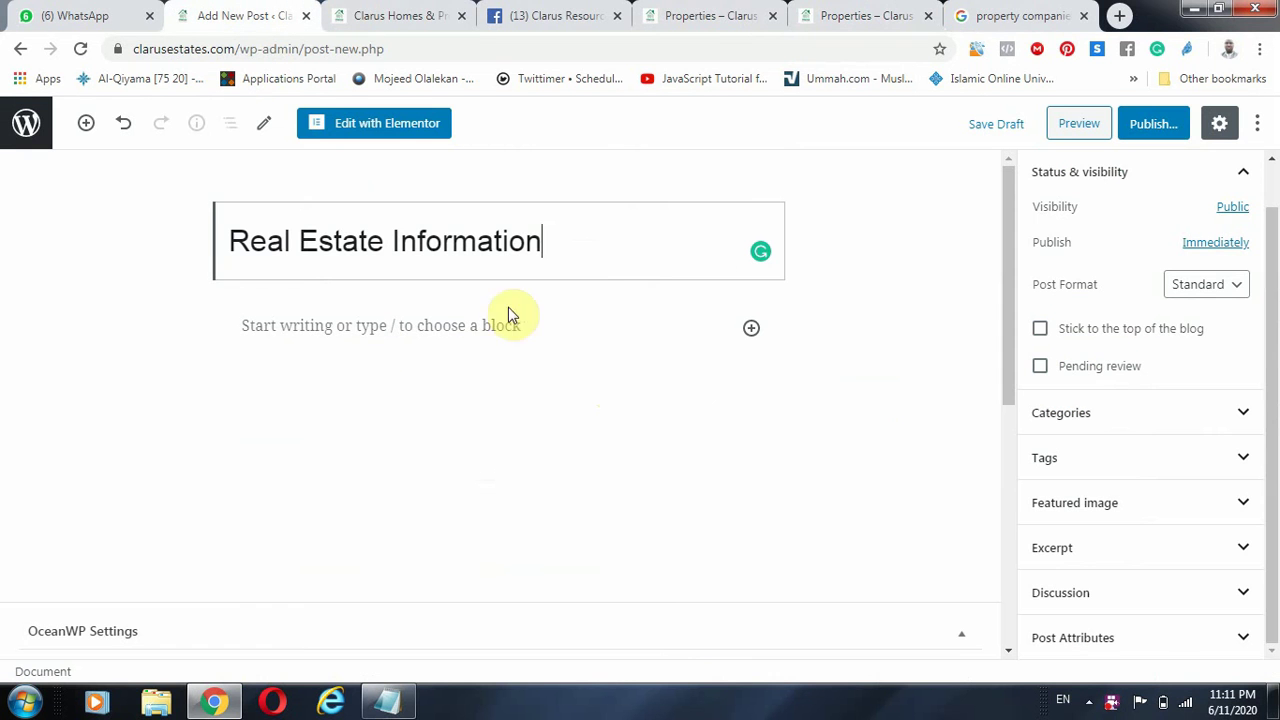
pyautogui.click(387, 702)
pyautogui.click(506, 458)
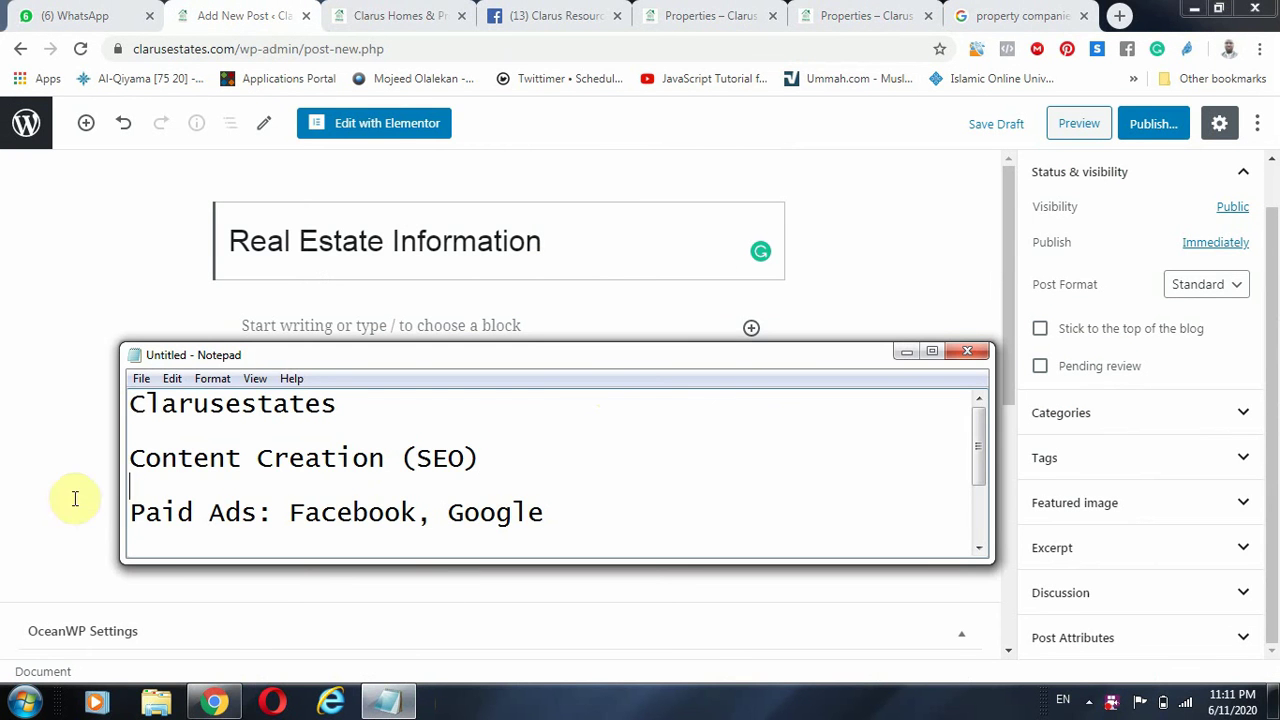
pyautogui.keyDown('shift'); pyautogui.click(91, 455); pyautogui.keyUp('shift')
pyautogui.moveTo(340, 403); pyautogui.dragTo(117, 406)
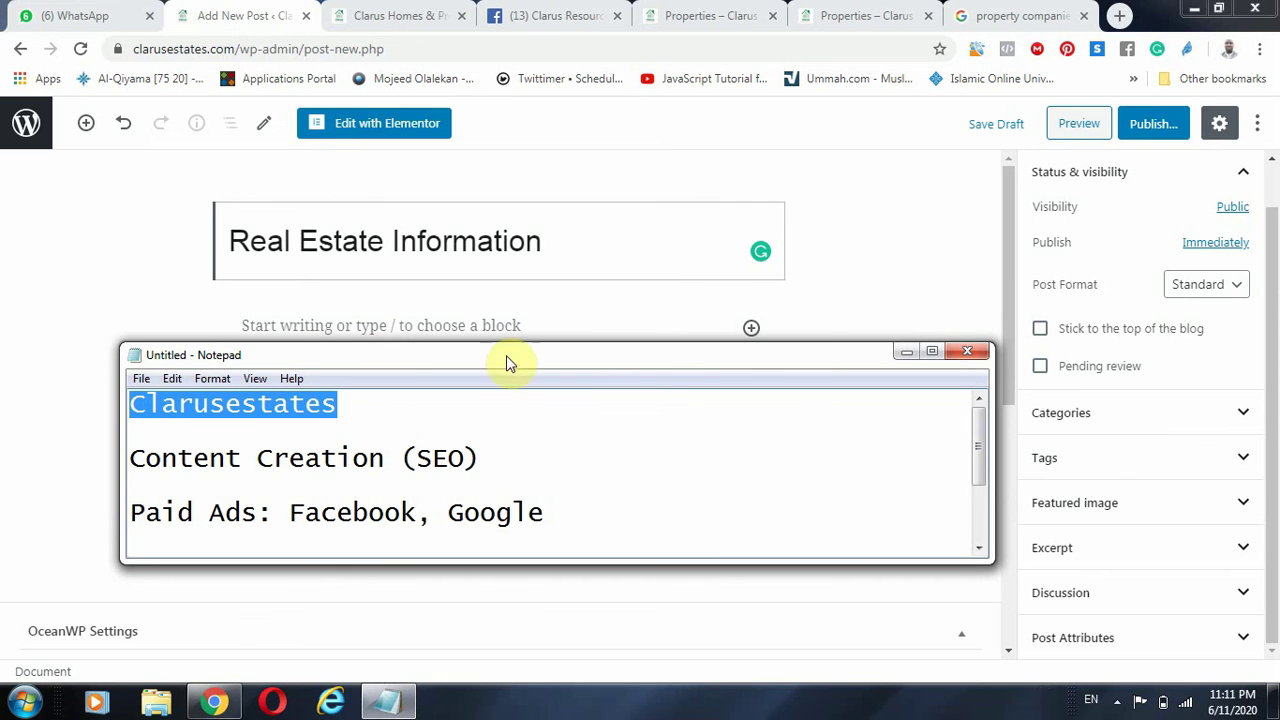
# Review the estate listings on the already open Properties page and return to its "Our Properties" banner.
pyautogui.click(715, 14)
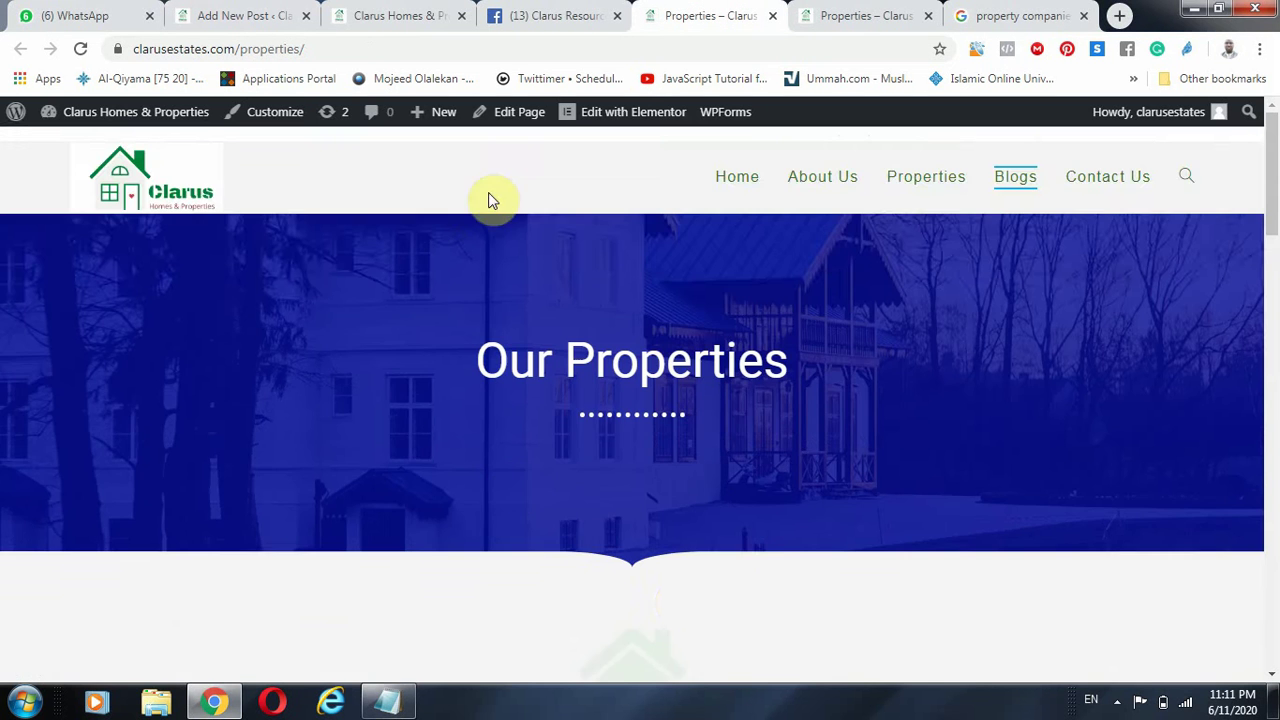
pyautogui.scroll(-6, 622, 481)
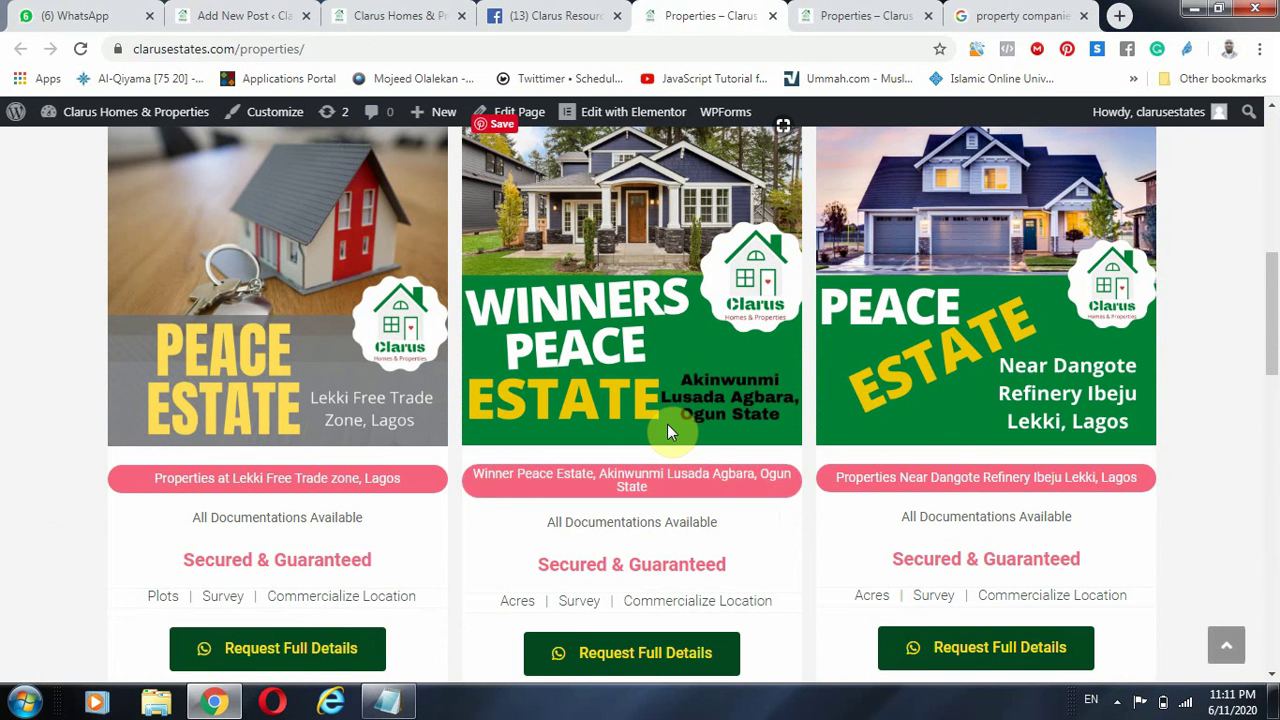
pyautogui.scroll(10, 886, 420)
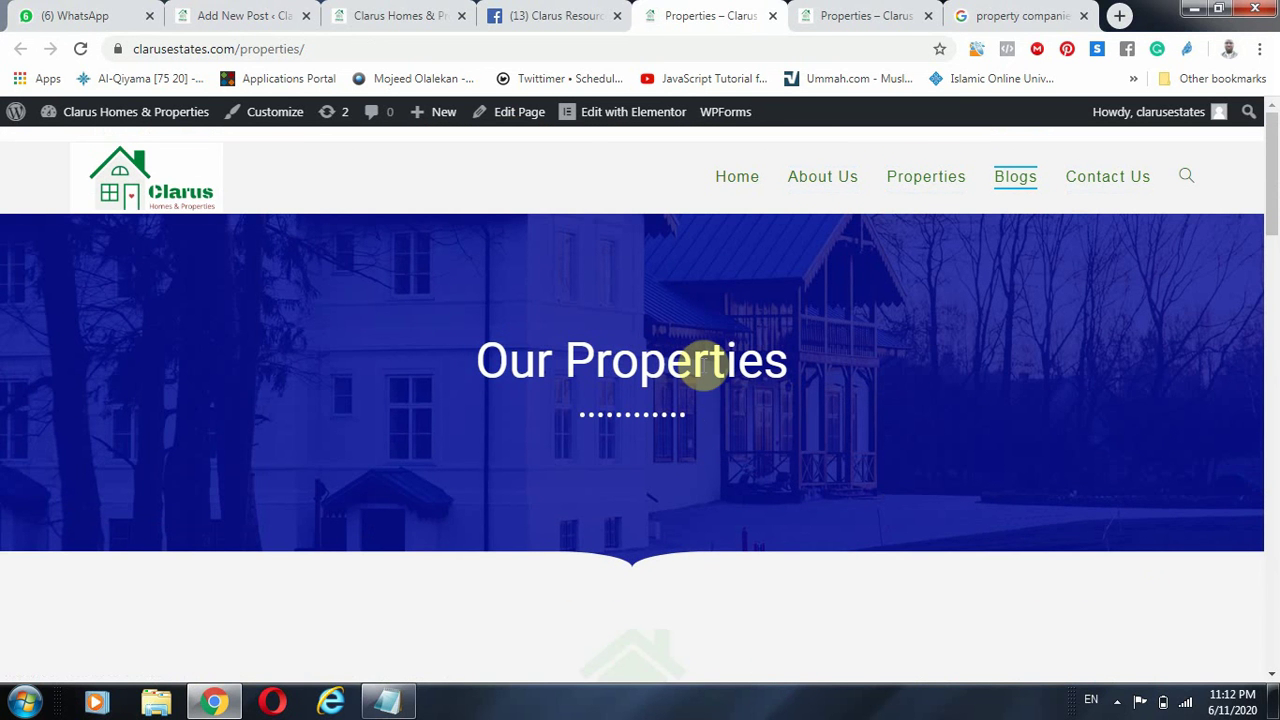
# Switch to the site's home page and examine the property listings below its "Your Land = Your Wealth" banner.
pyautogui.click(370, 8)
pyautogui.scroll(-10, 634, 345)
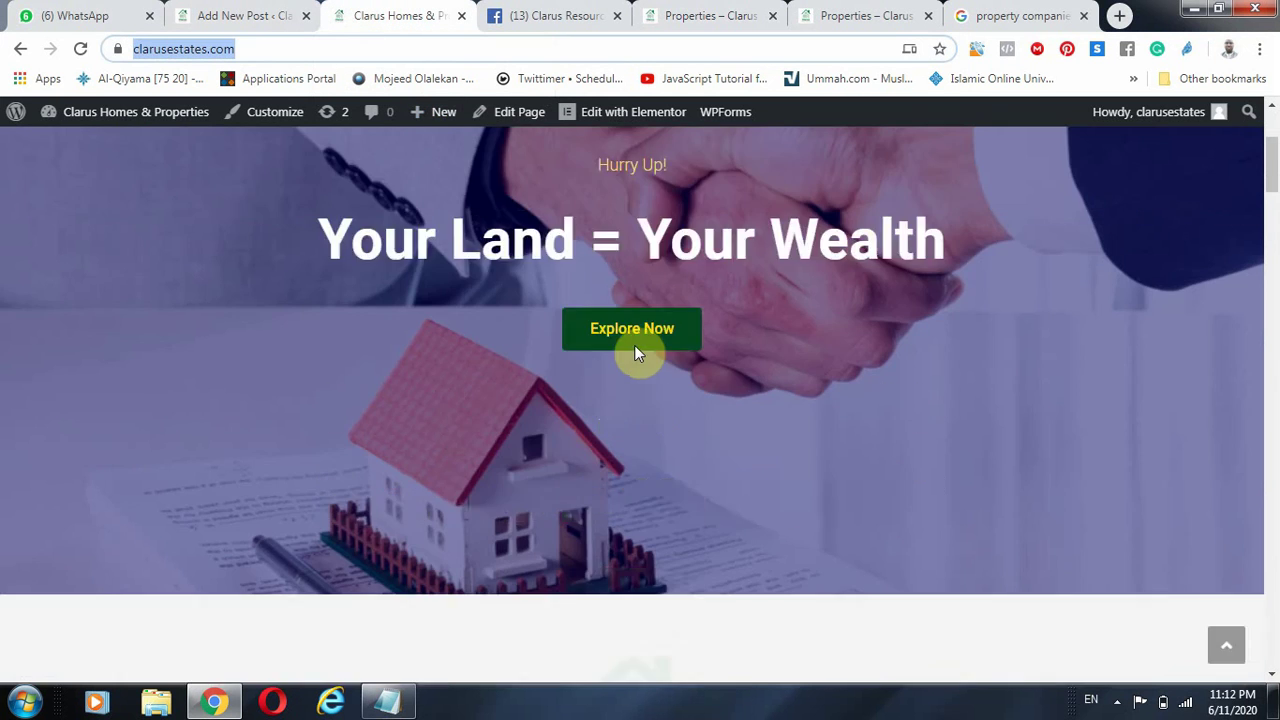
pyautogui.scroll(4, 300, 280)
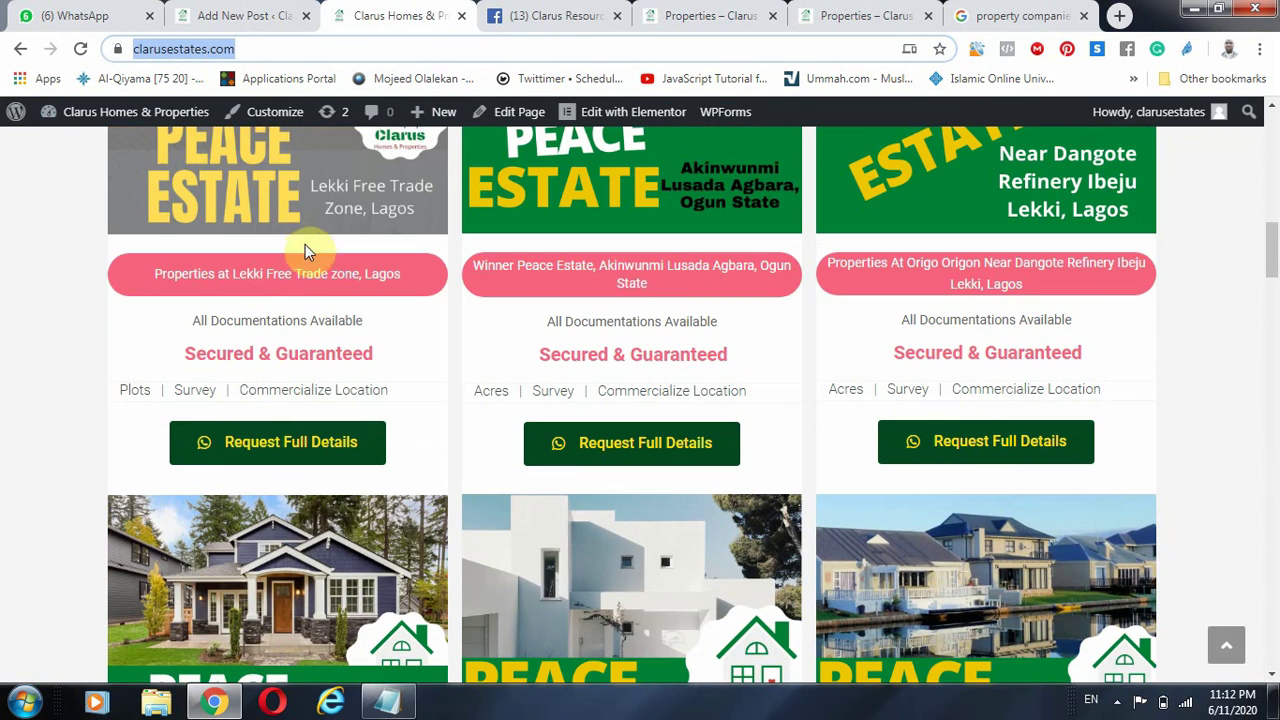
pyautogui.scroll(2, 306, 251)
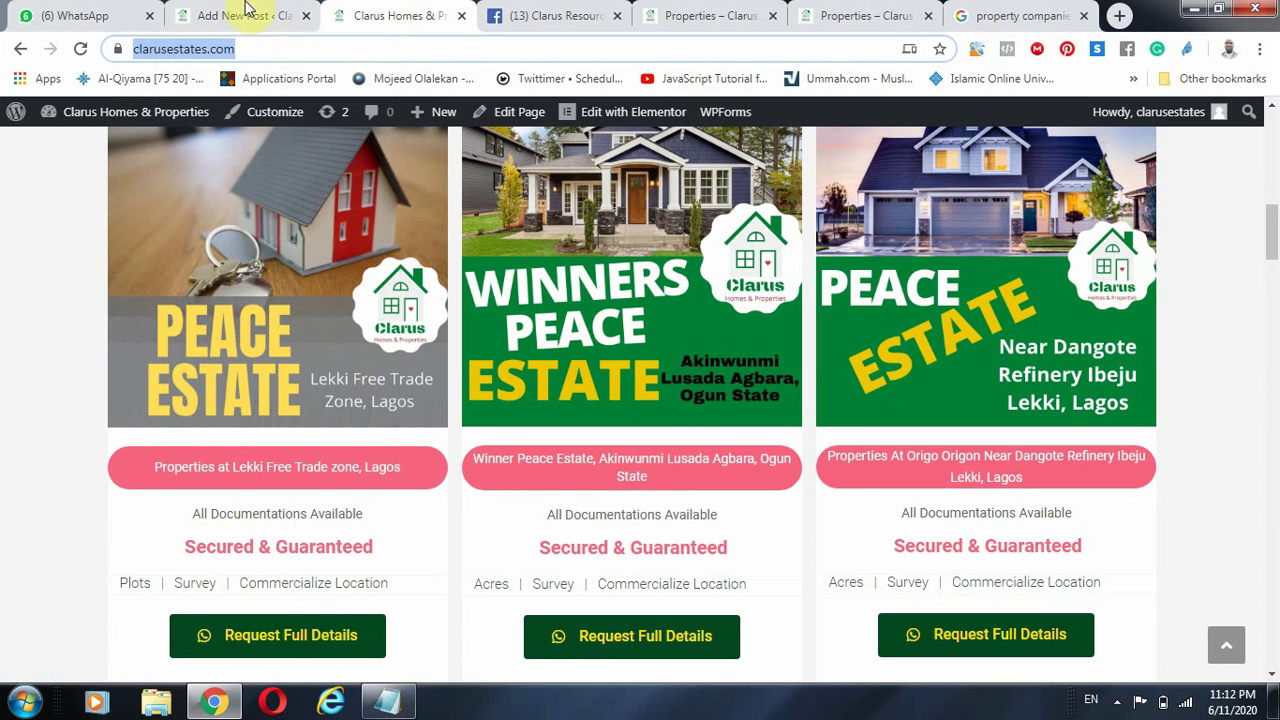
# Examine the draft post's title, empty content block, OceanWP settings, and block and document settings in the post editor.
pyautogui.click(253, 18)
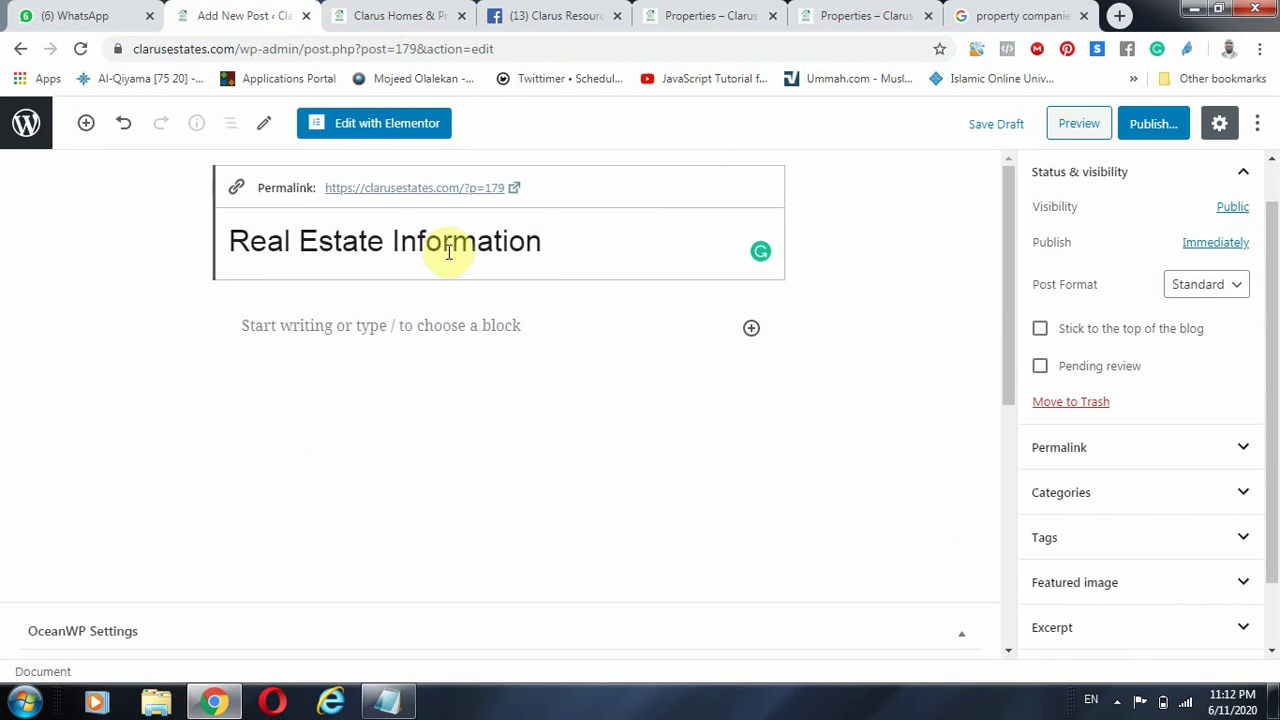
pyautogui.moveTo(266, 243); pyautogui.dragTo(592, 265)
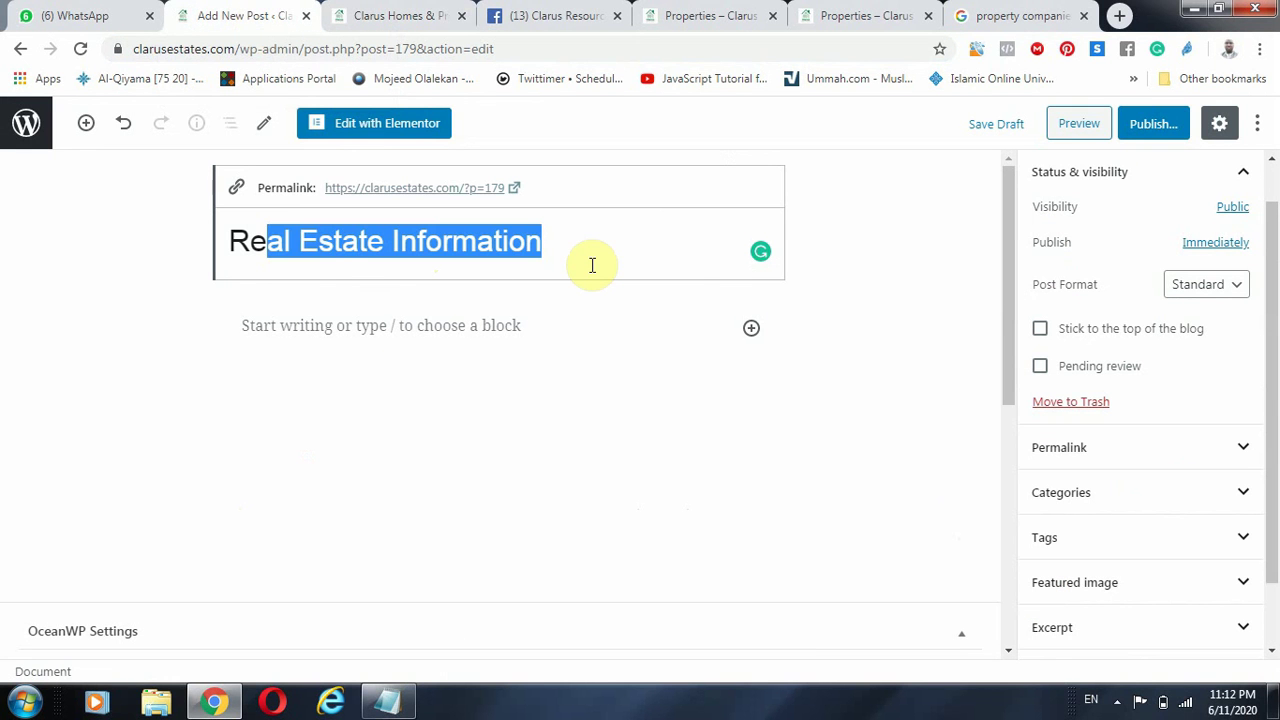
pyautogui.click(240, 320)
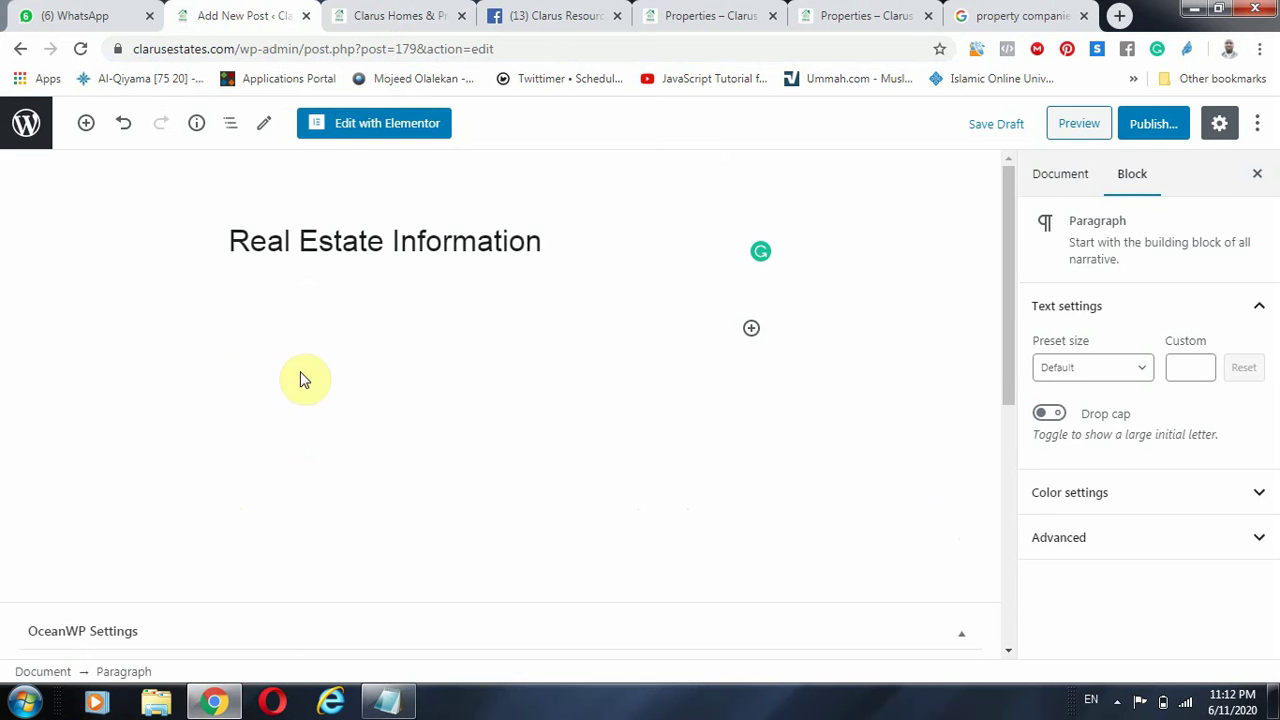
pyautogui.click(412, 516)
pyautogui.scroll(-5, 413, 667)
pyautogui.scroll(5, 477, 431)
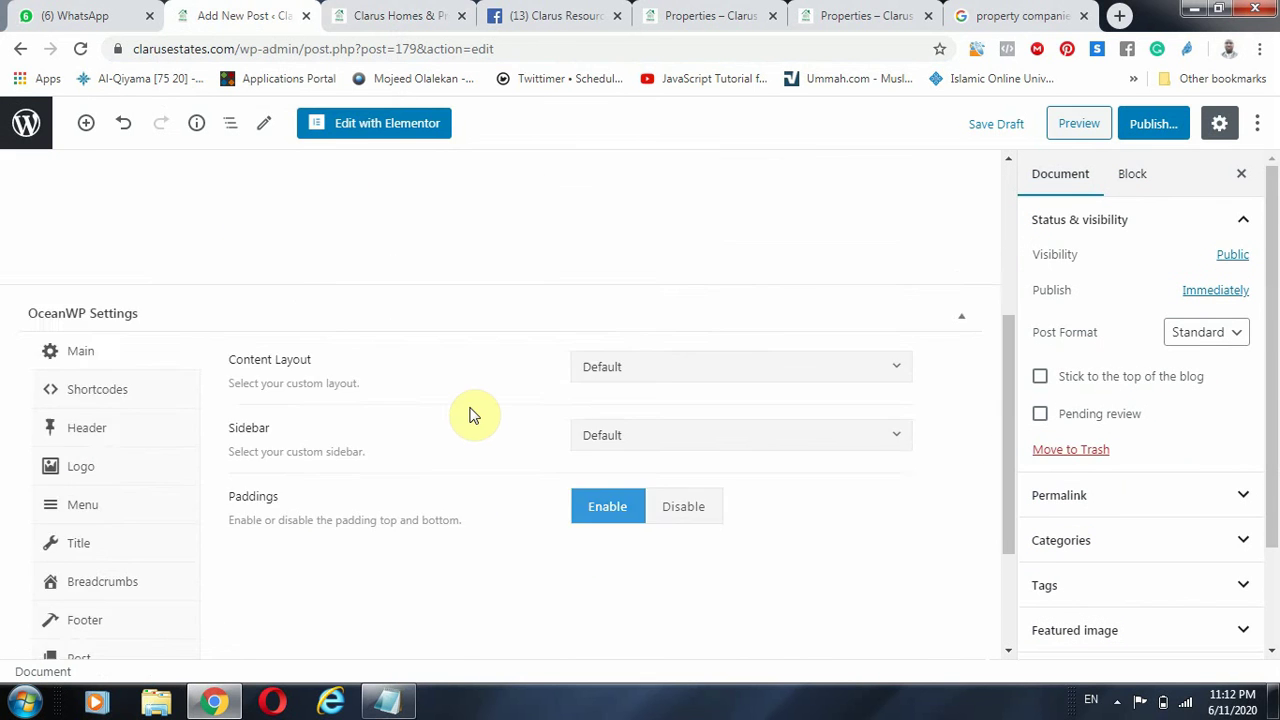
pyautogui.click(329, 334)
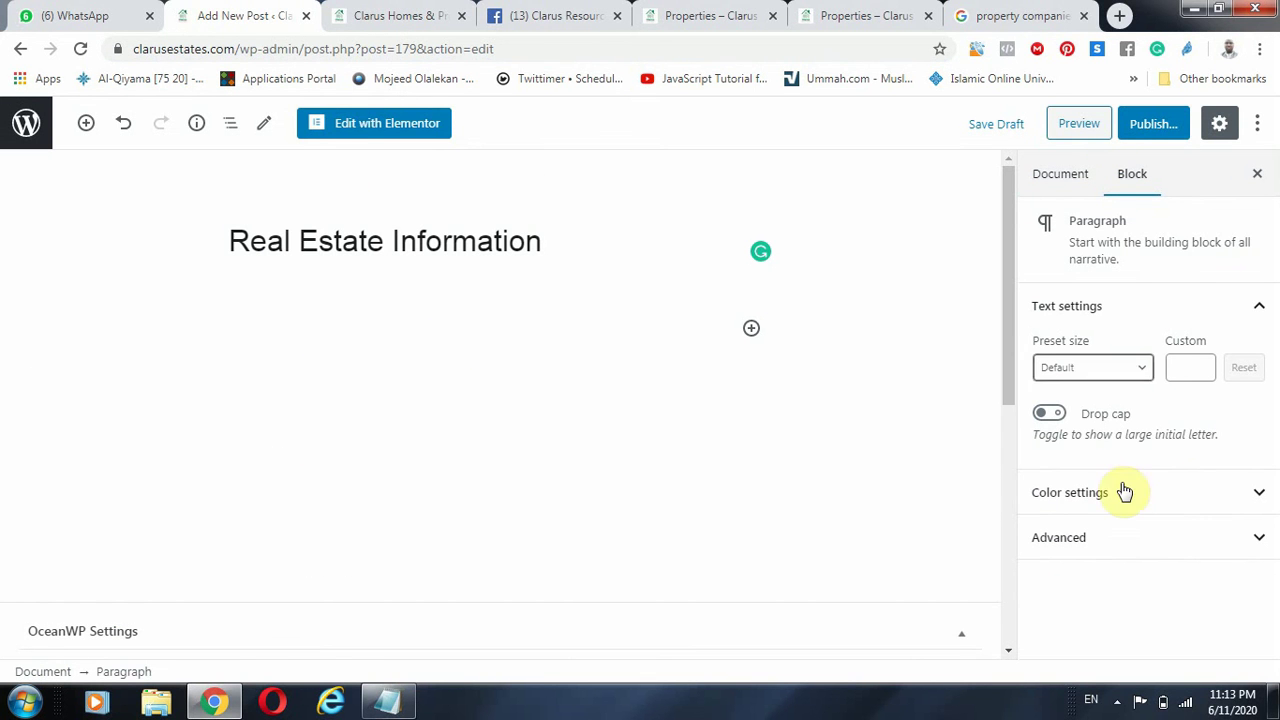
pyautogui.click(1063, 175)
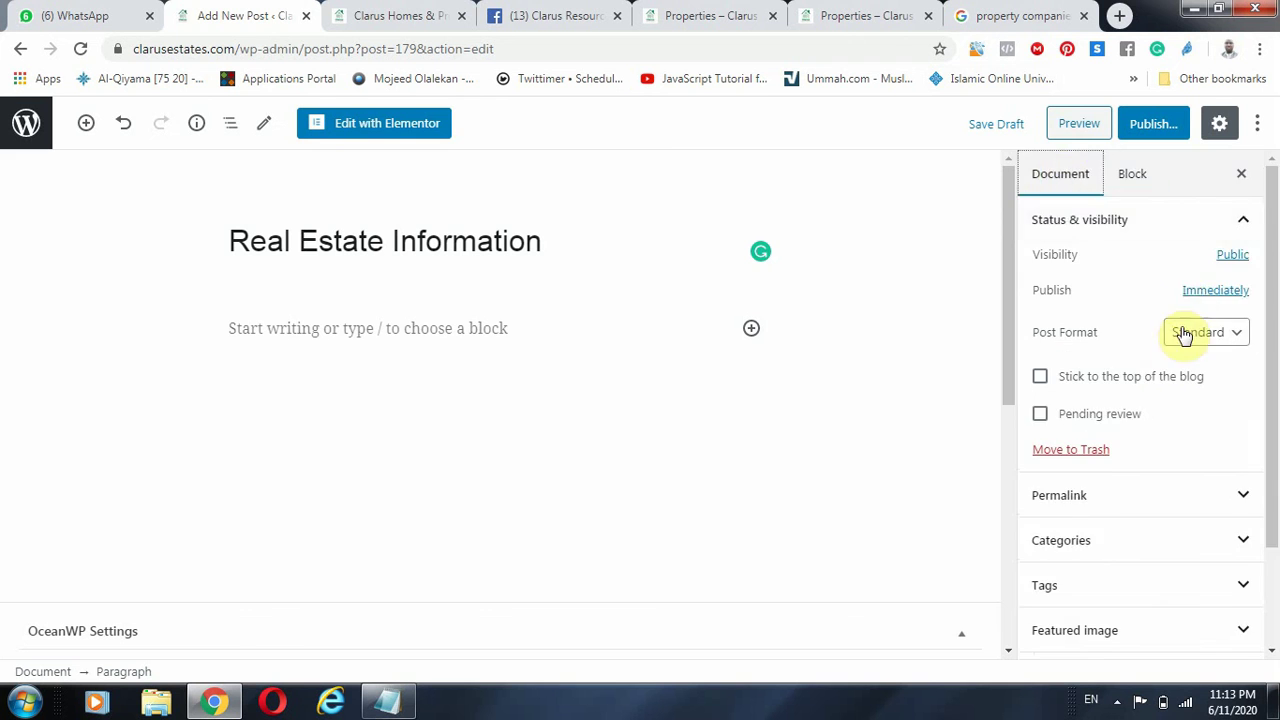
pyautogui.scroll(-2, 1140, 360)
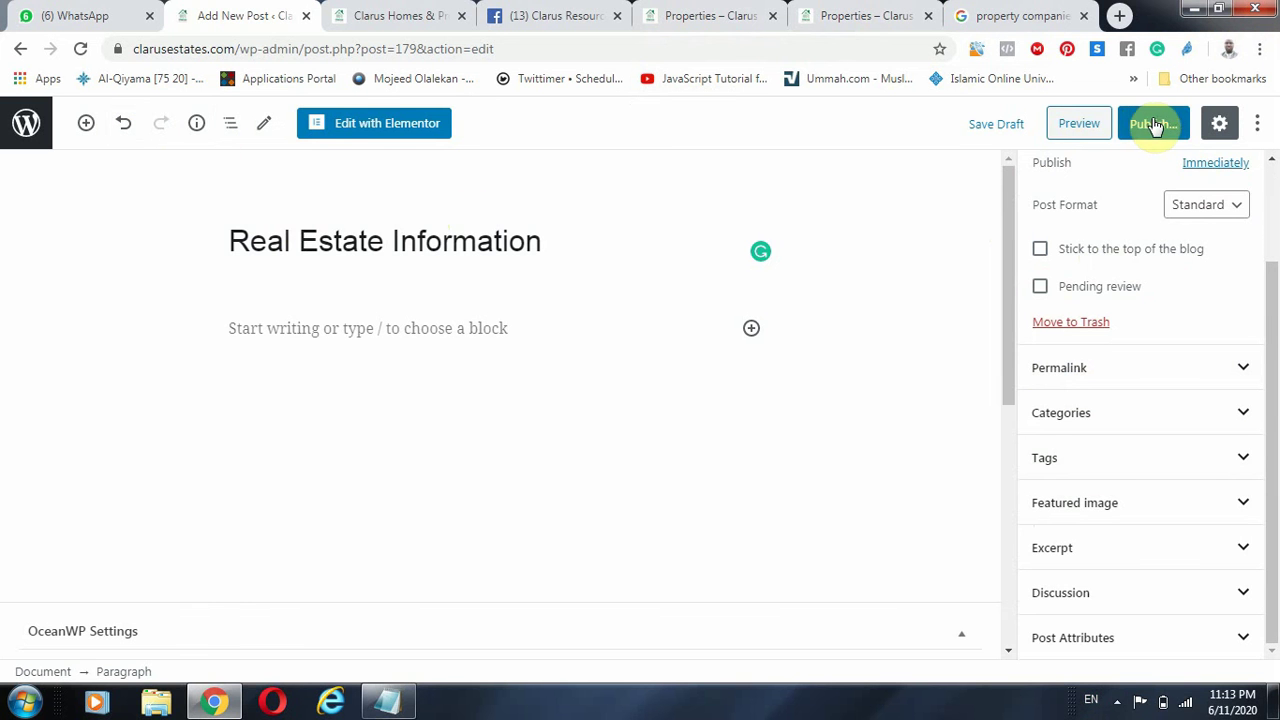
# Go back to the Blogs page in the second Properties tab, and compare it with the listings on the Properties page.
pyautogui.click(870, 15)
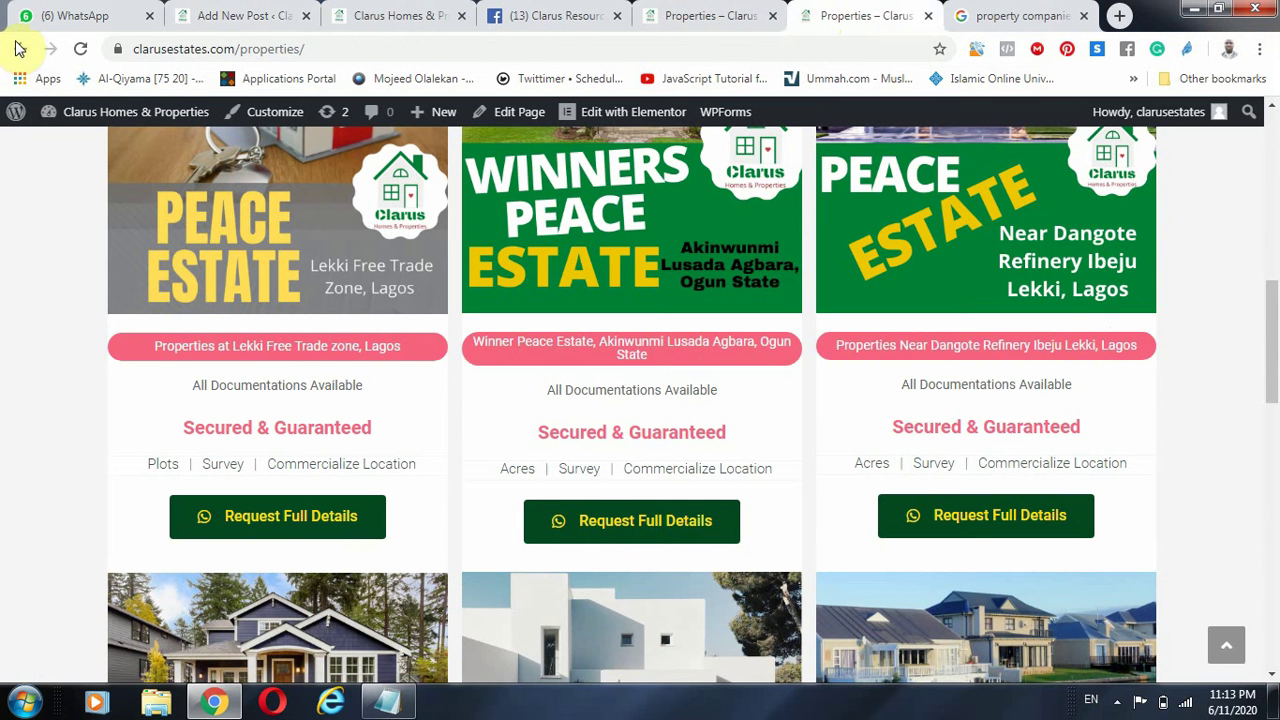
pyautogui.click(590, 237)
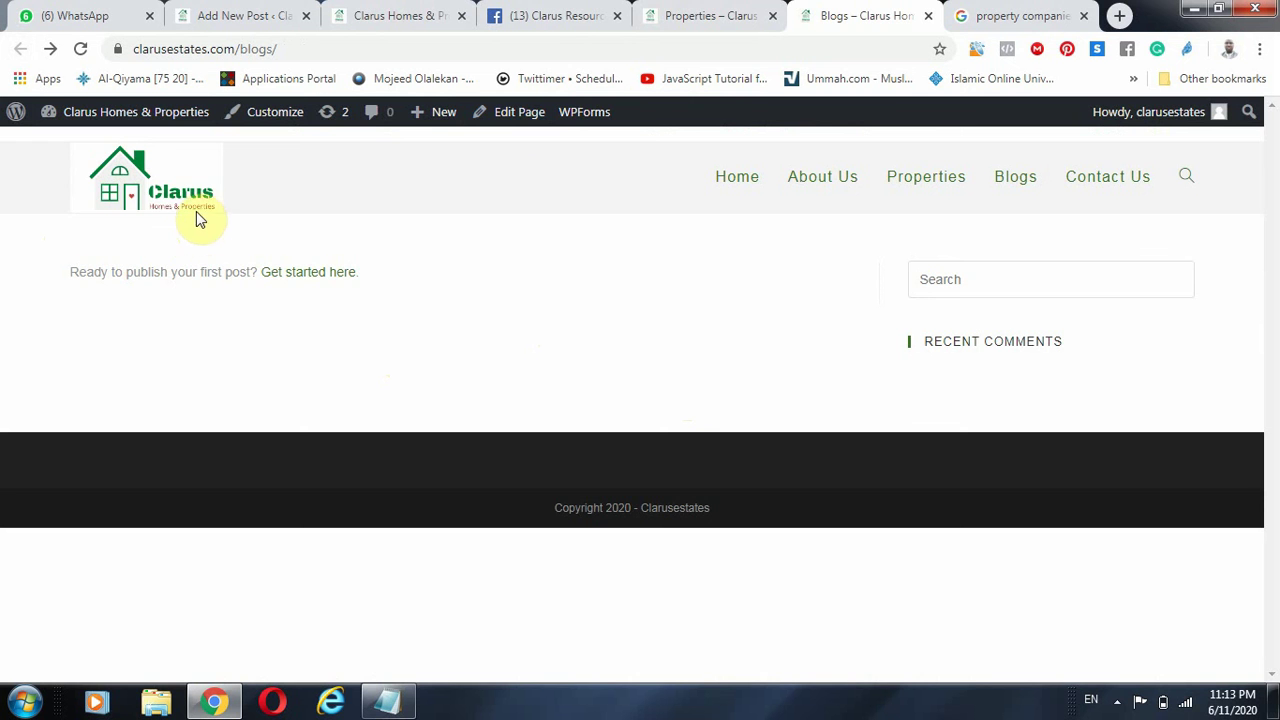
pyautogui.click(700, 15)
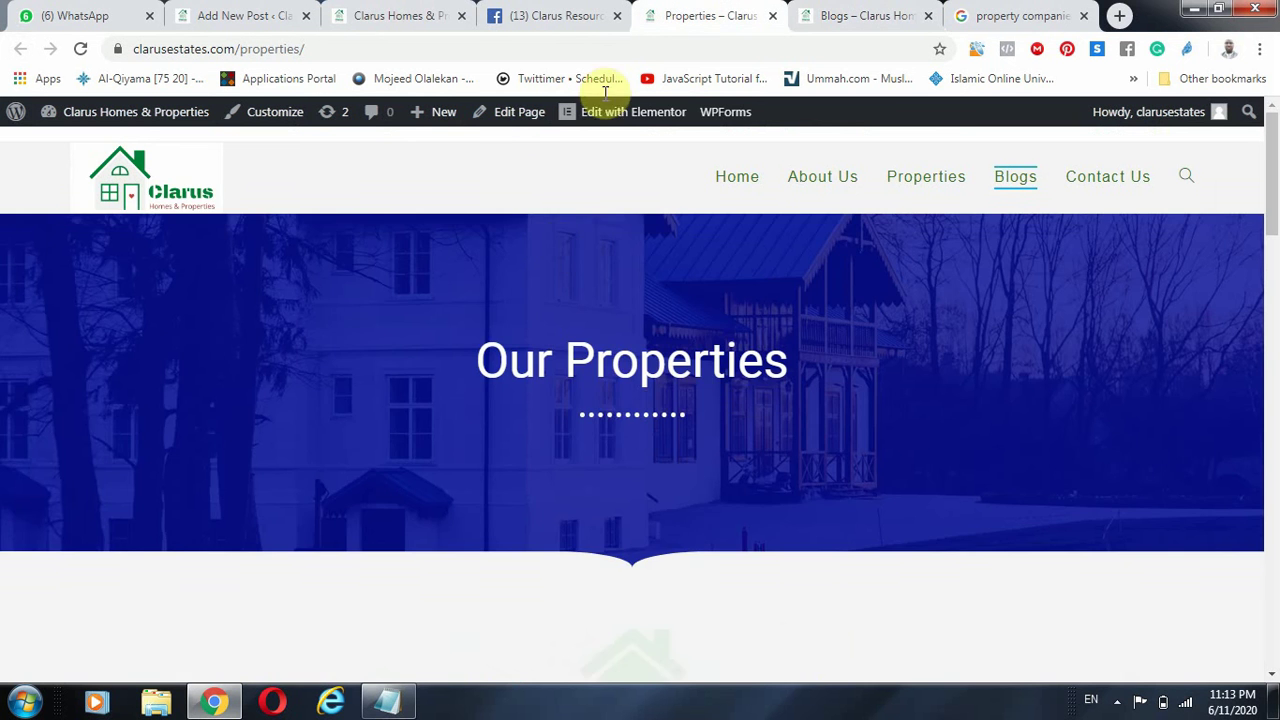
pyautogui.scroll(-10, 613, 409)
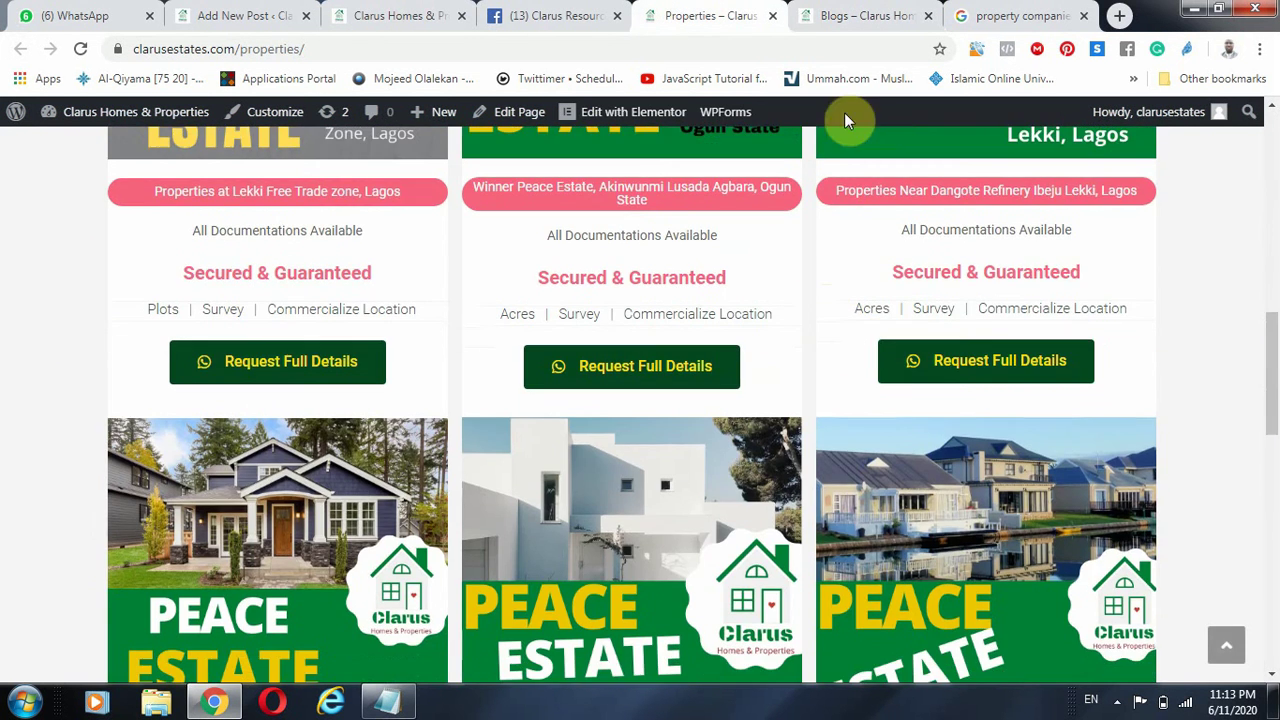
pyautogui.click(840, 16)
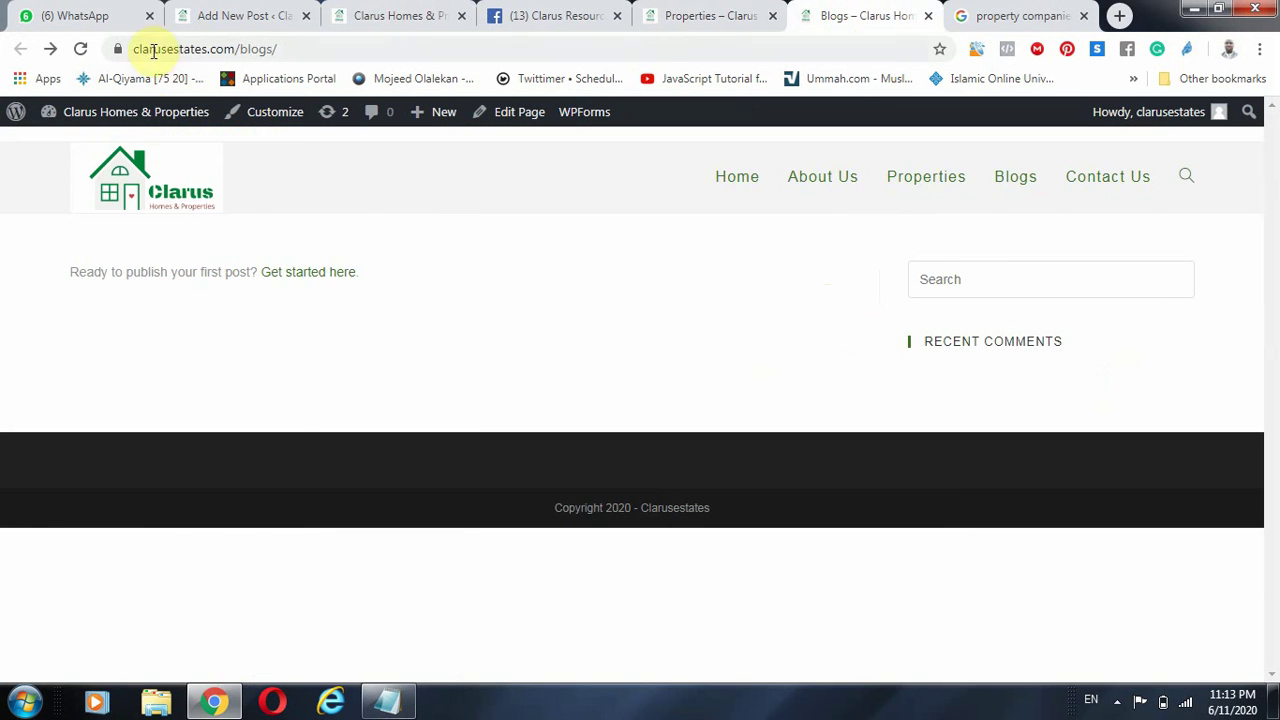
# Highlight the Property Lagos ad in the Google results for "property companies in lagos", and bring up the Notepad marketing notes.
pyautogui.click(1003, 10)
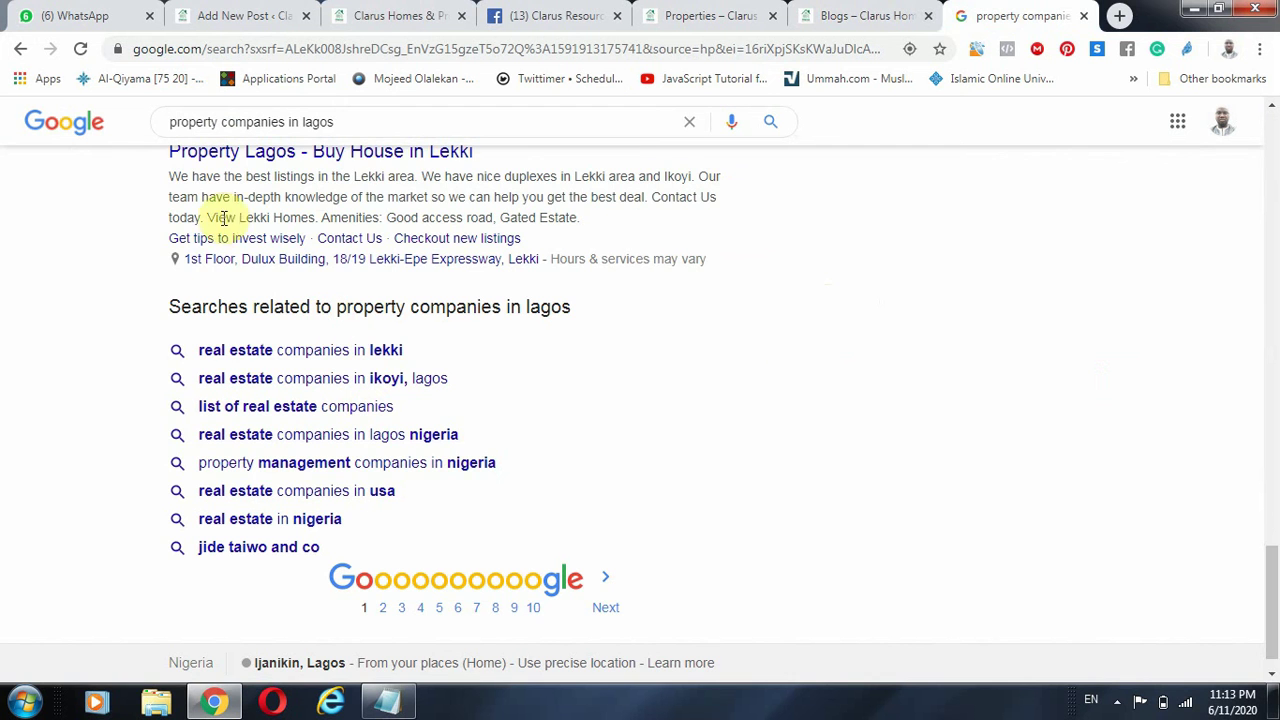
pyautogui.scroll(3, 300, 400)
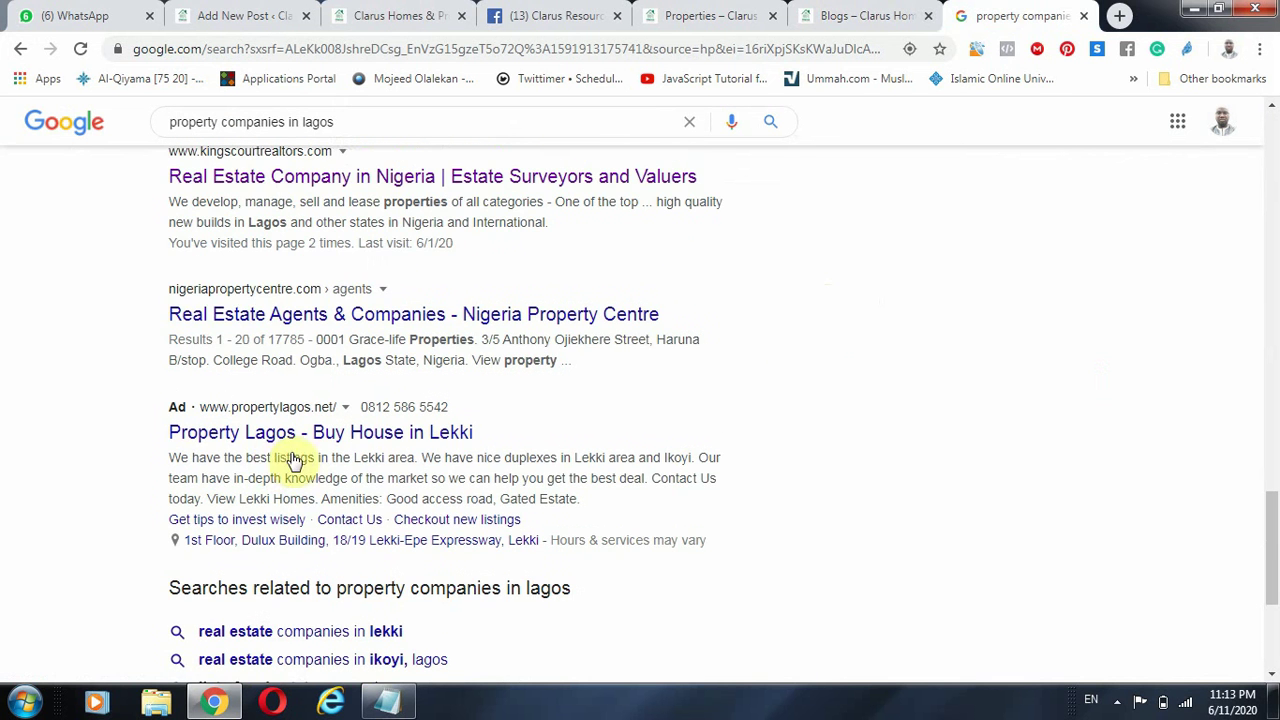
pyautogui.scroll(1, 280, 378)
pyautogui.tripleClick(175, 500)
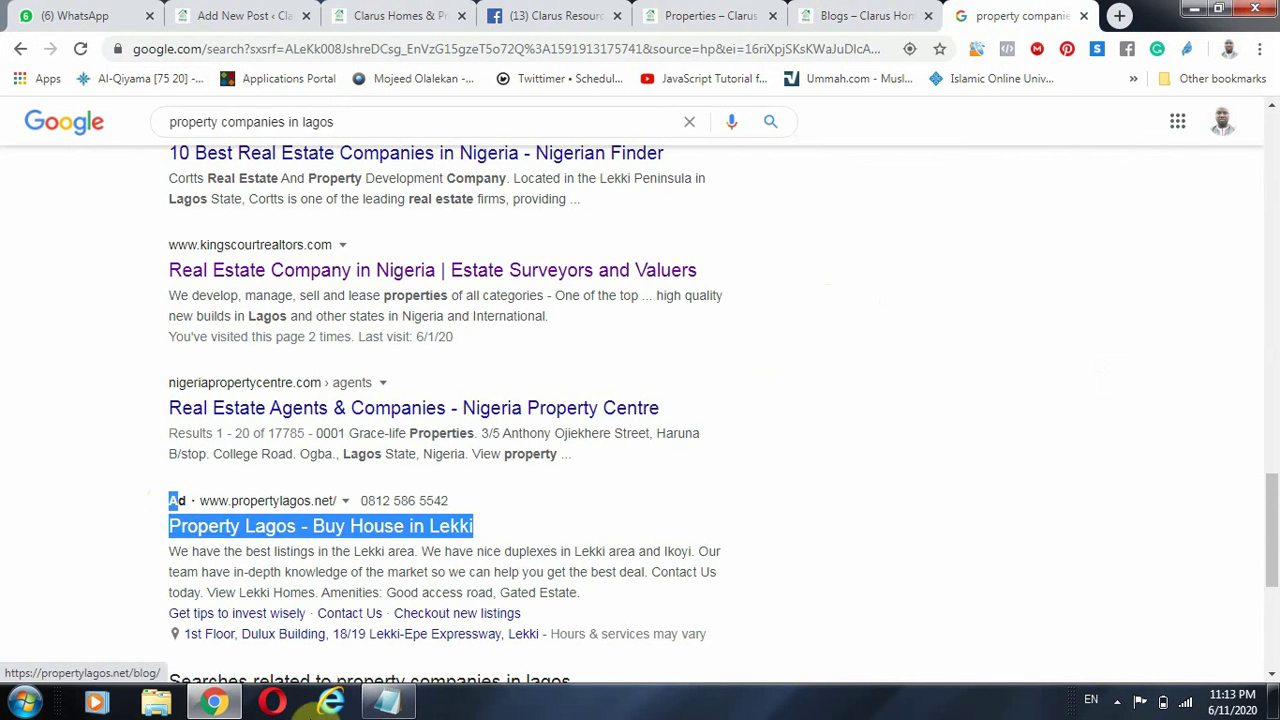
pyautogui.click(386, 703)
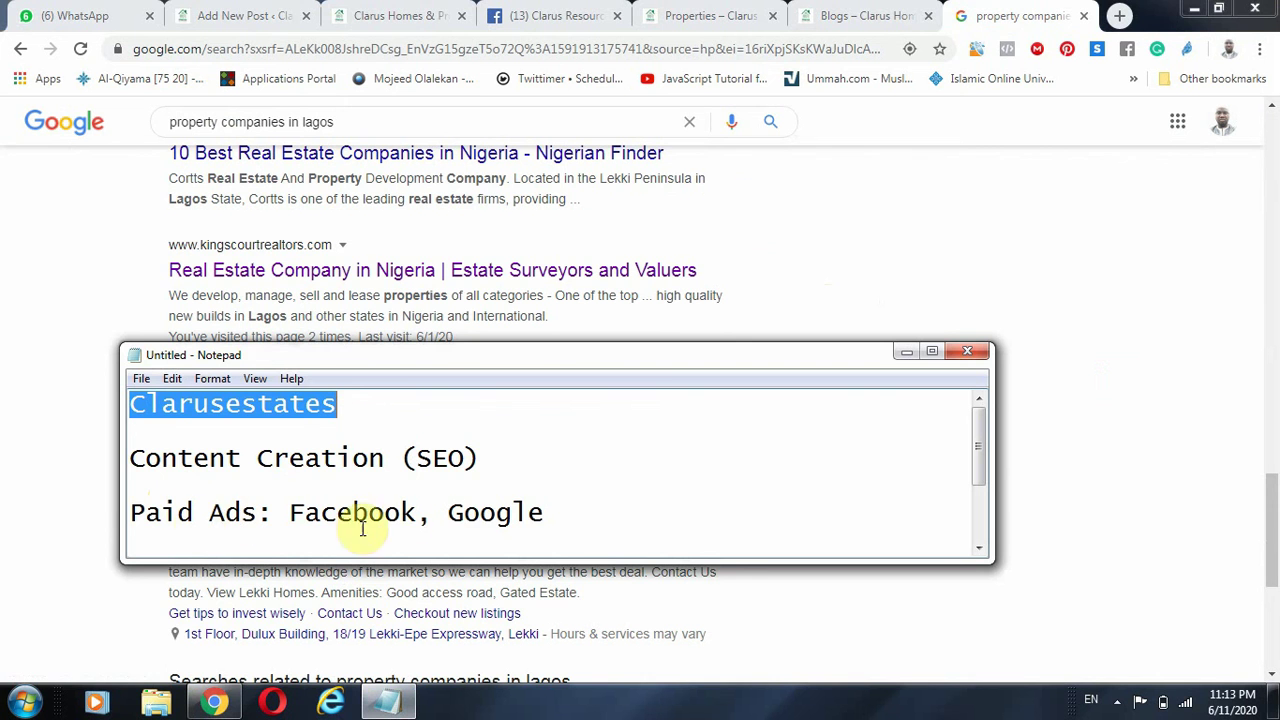
# Point out Google under paid ads in the Notepad notes, and return to the "property companies in lagos" results to review the ad and organic listings.
pyautogui.doubleClick(530, 513)
pyautogui.click(140, 487)
pyautogui.click(150, 625)
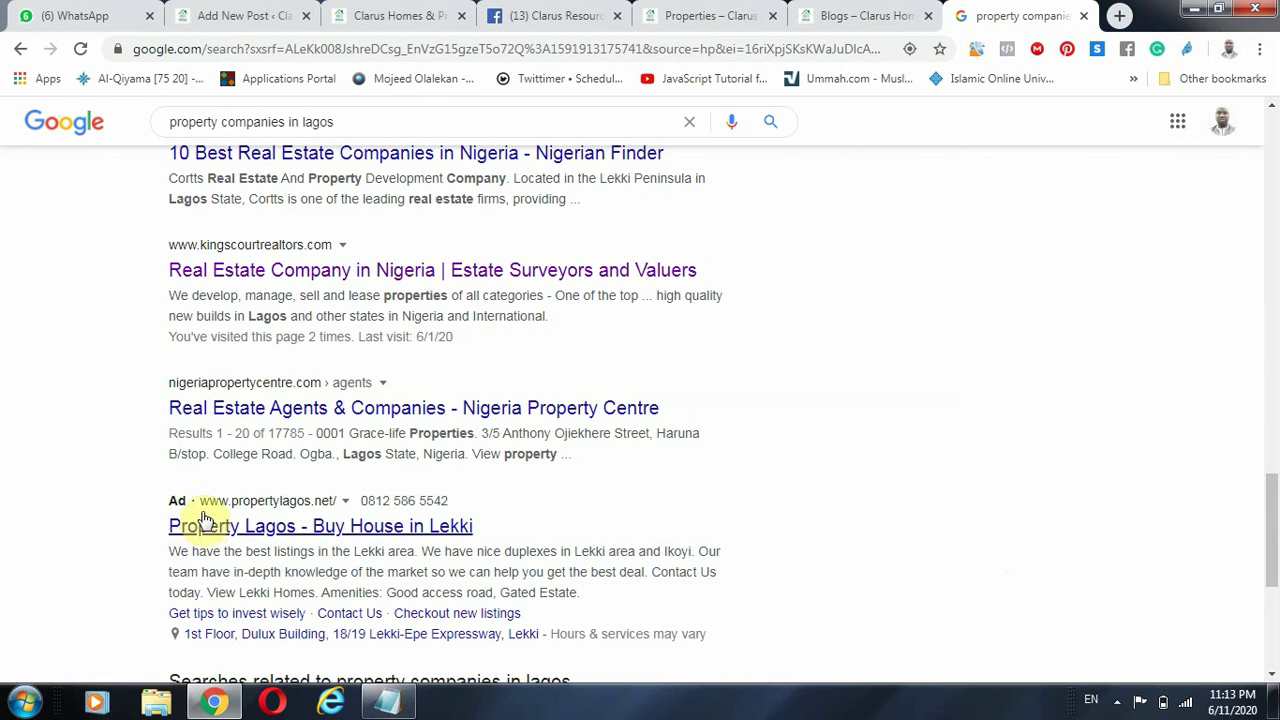
pyautogui.scroll(3, 277, 475)
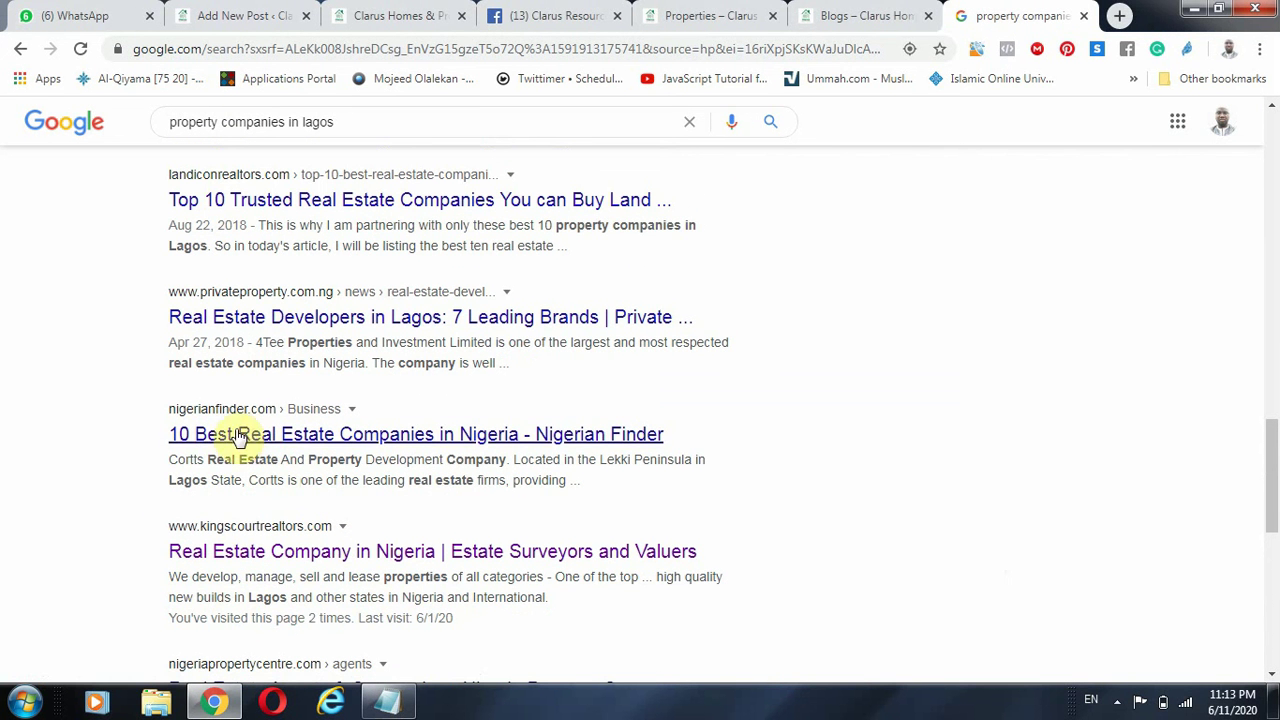
pyautogui.scroll(2, 270, 340)
pyautogui.scroll(9, 677, 429)
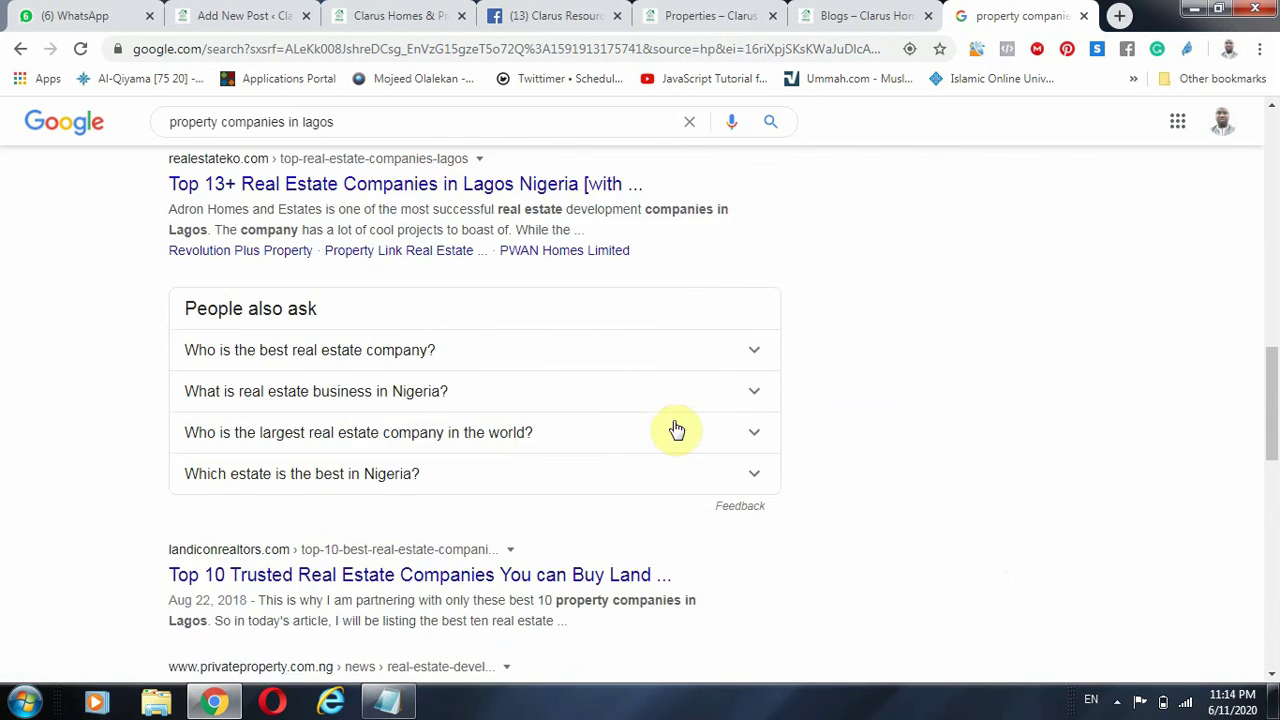
# View the Blogs page and the home page's property listings and banner, and return to the "Real Estate Information" draft in the post editor.
pyautogui.click(835, 15)
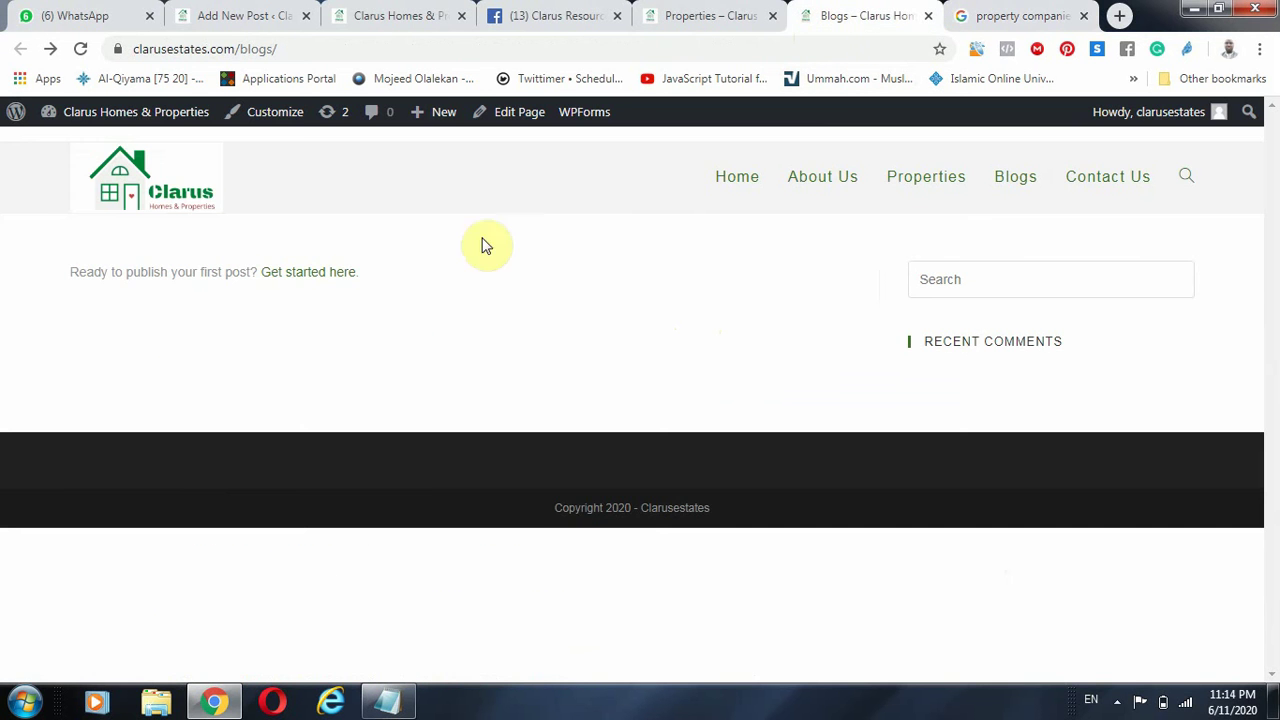
pyautogui.click(383, 13)
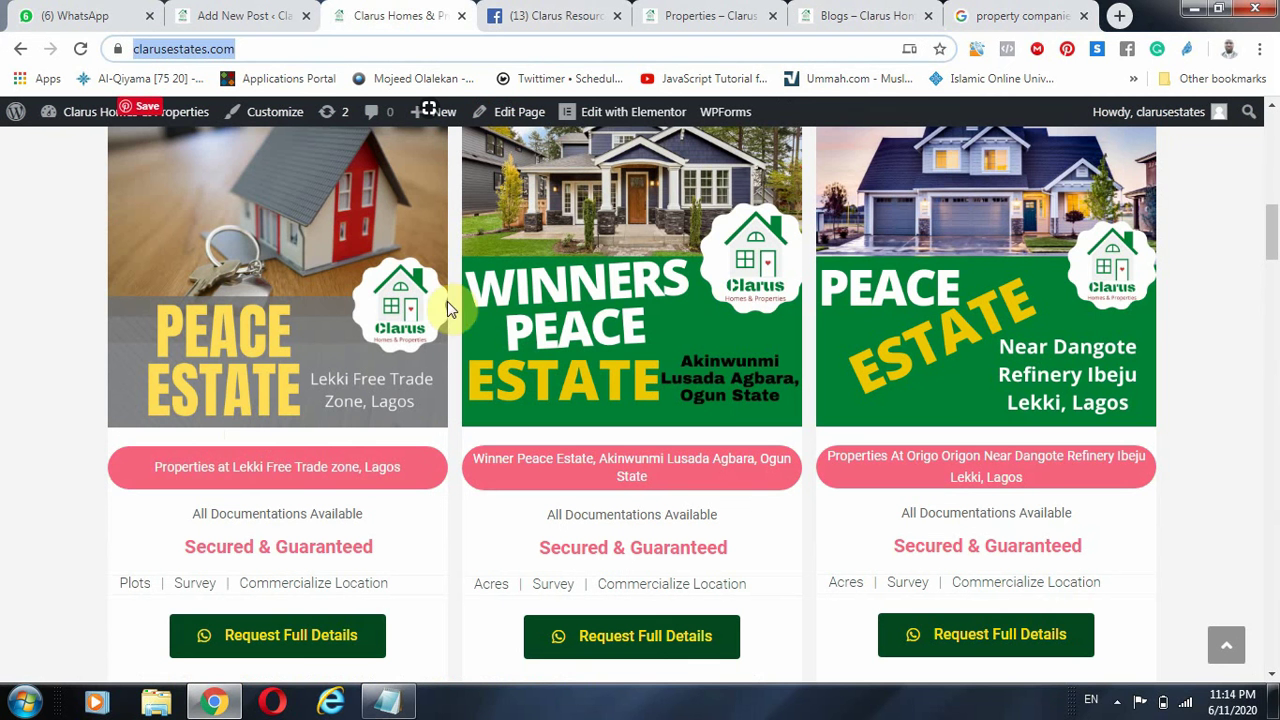
pyautogui.scroll(-3, 560, 305)
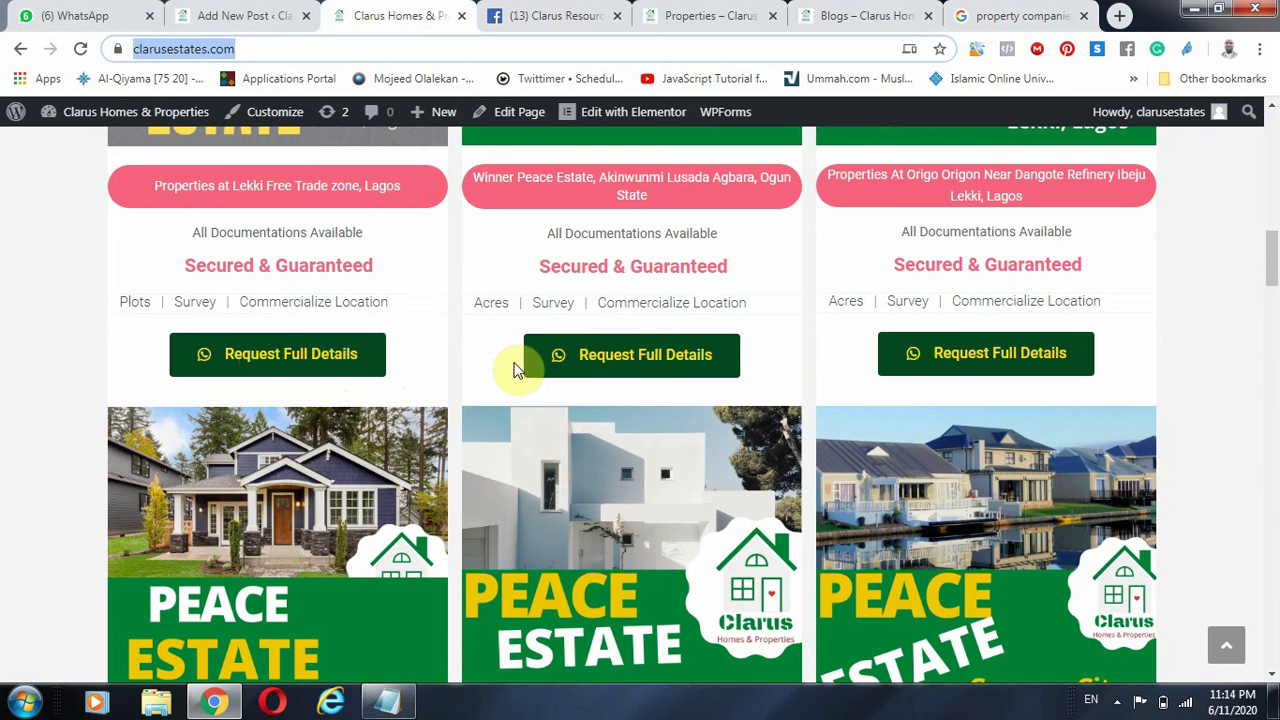
pyautogui.scroll(10, 640, 310)
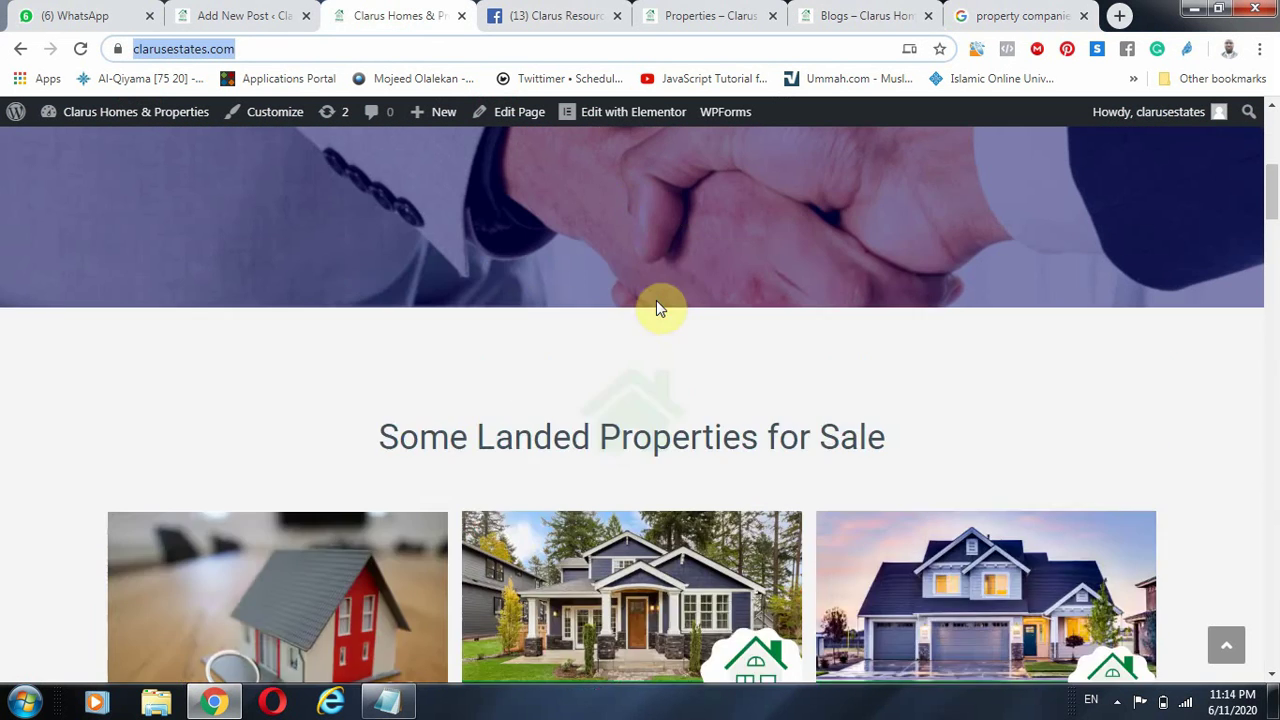
pyautogui.scroll(3, 656, 307)
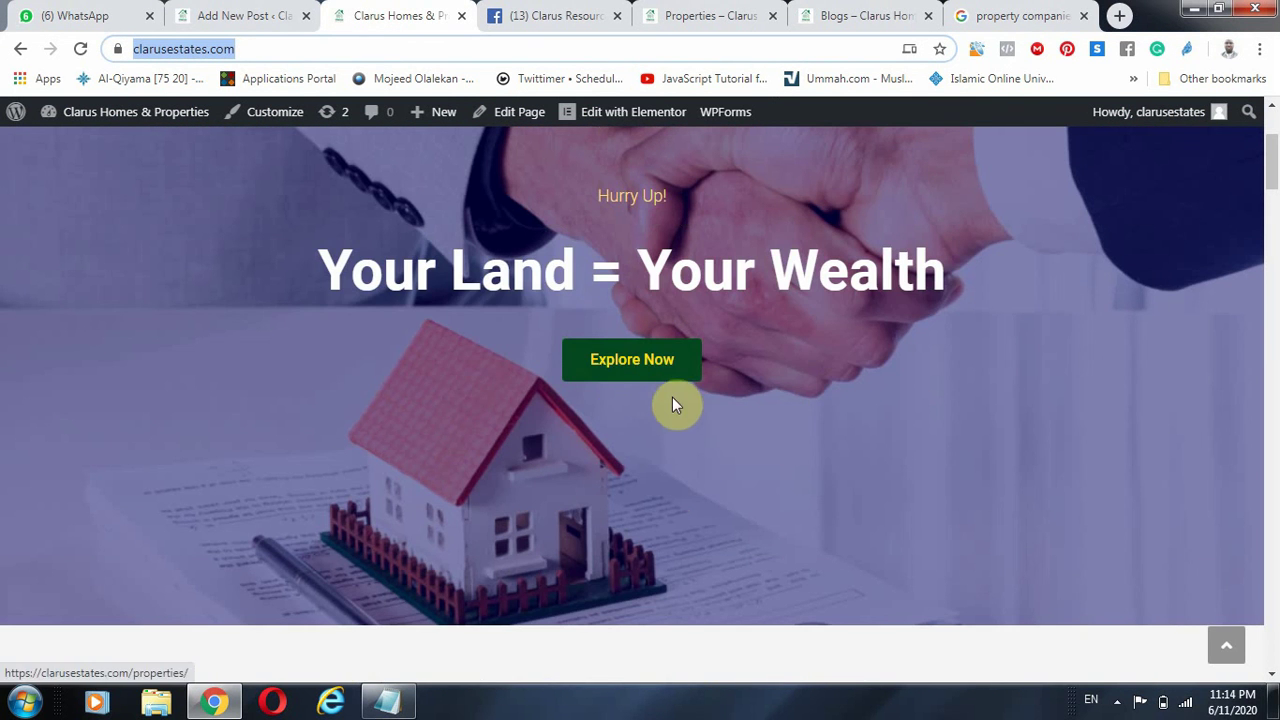
pyautogui.scroll(1, 672, 400)
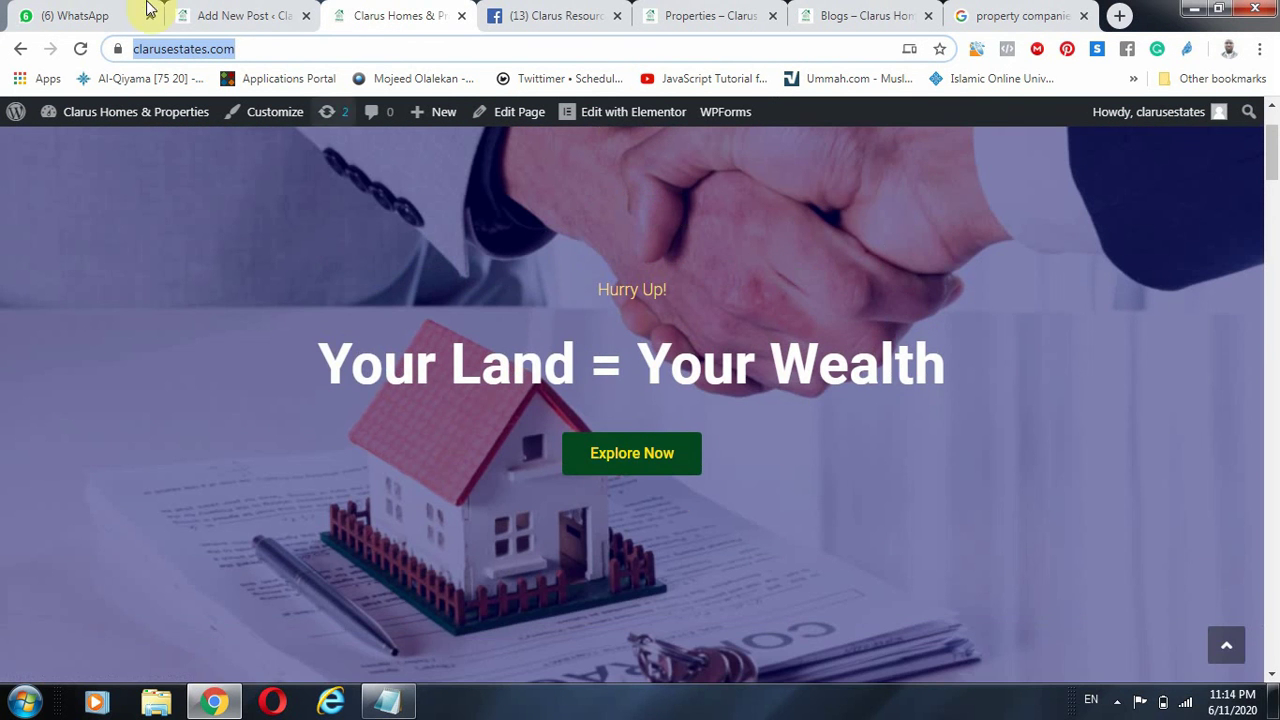
pyautogui.click(245, 15)
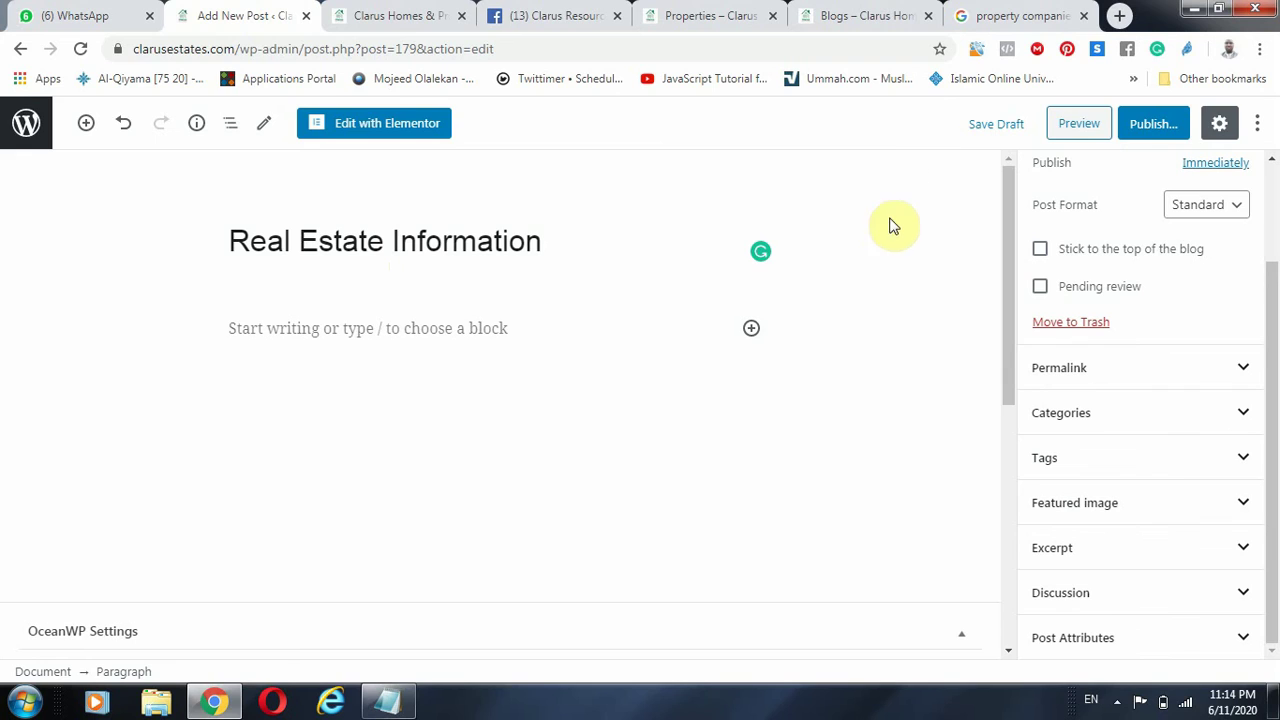